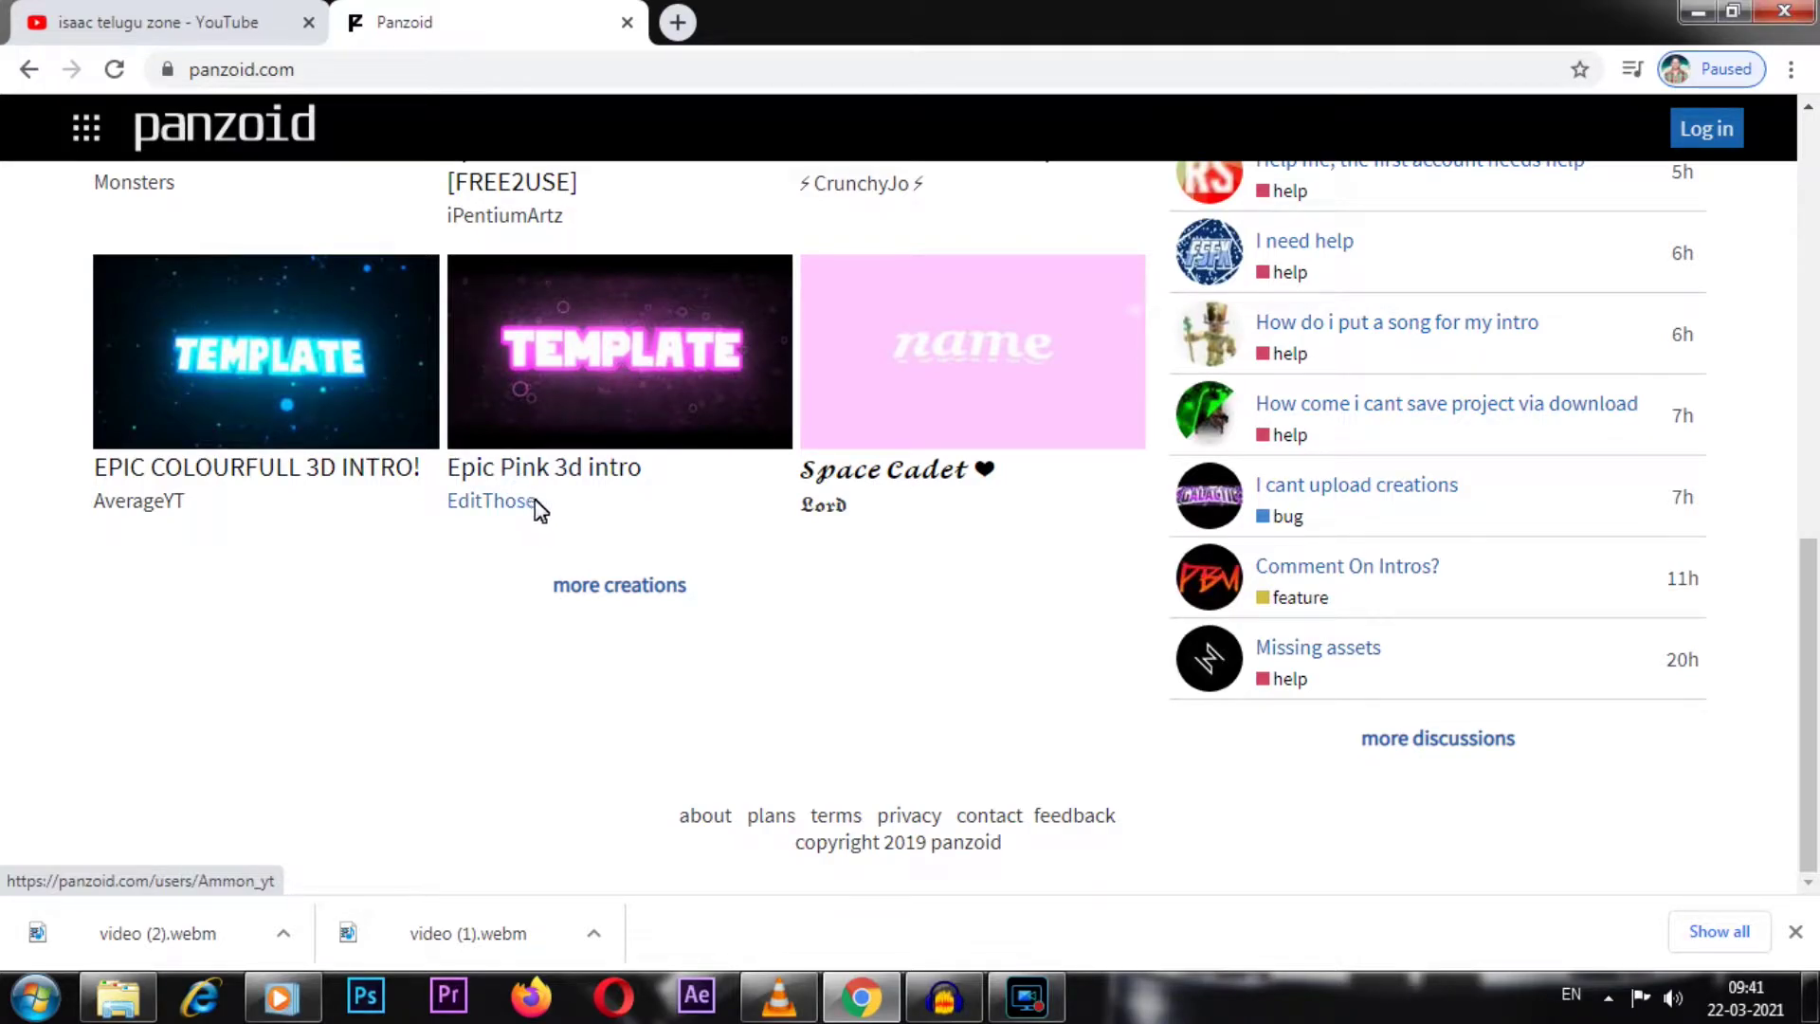
# Look over the featured creations on the Panzoid home page and open the full creations listing
pyautogui.scroll(5, 485, 451)
pyautogui.scroll(4, 485, 450)
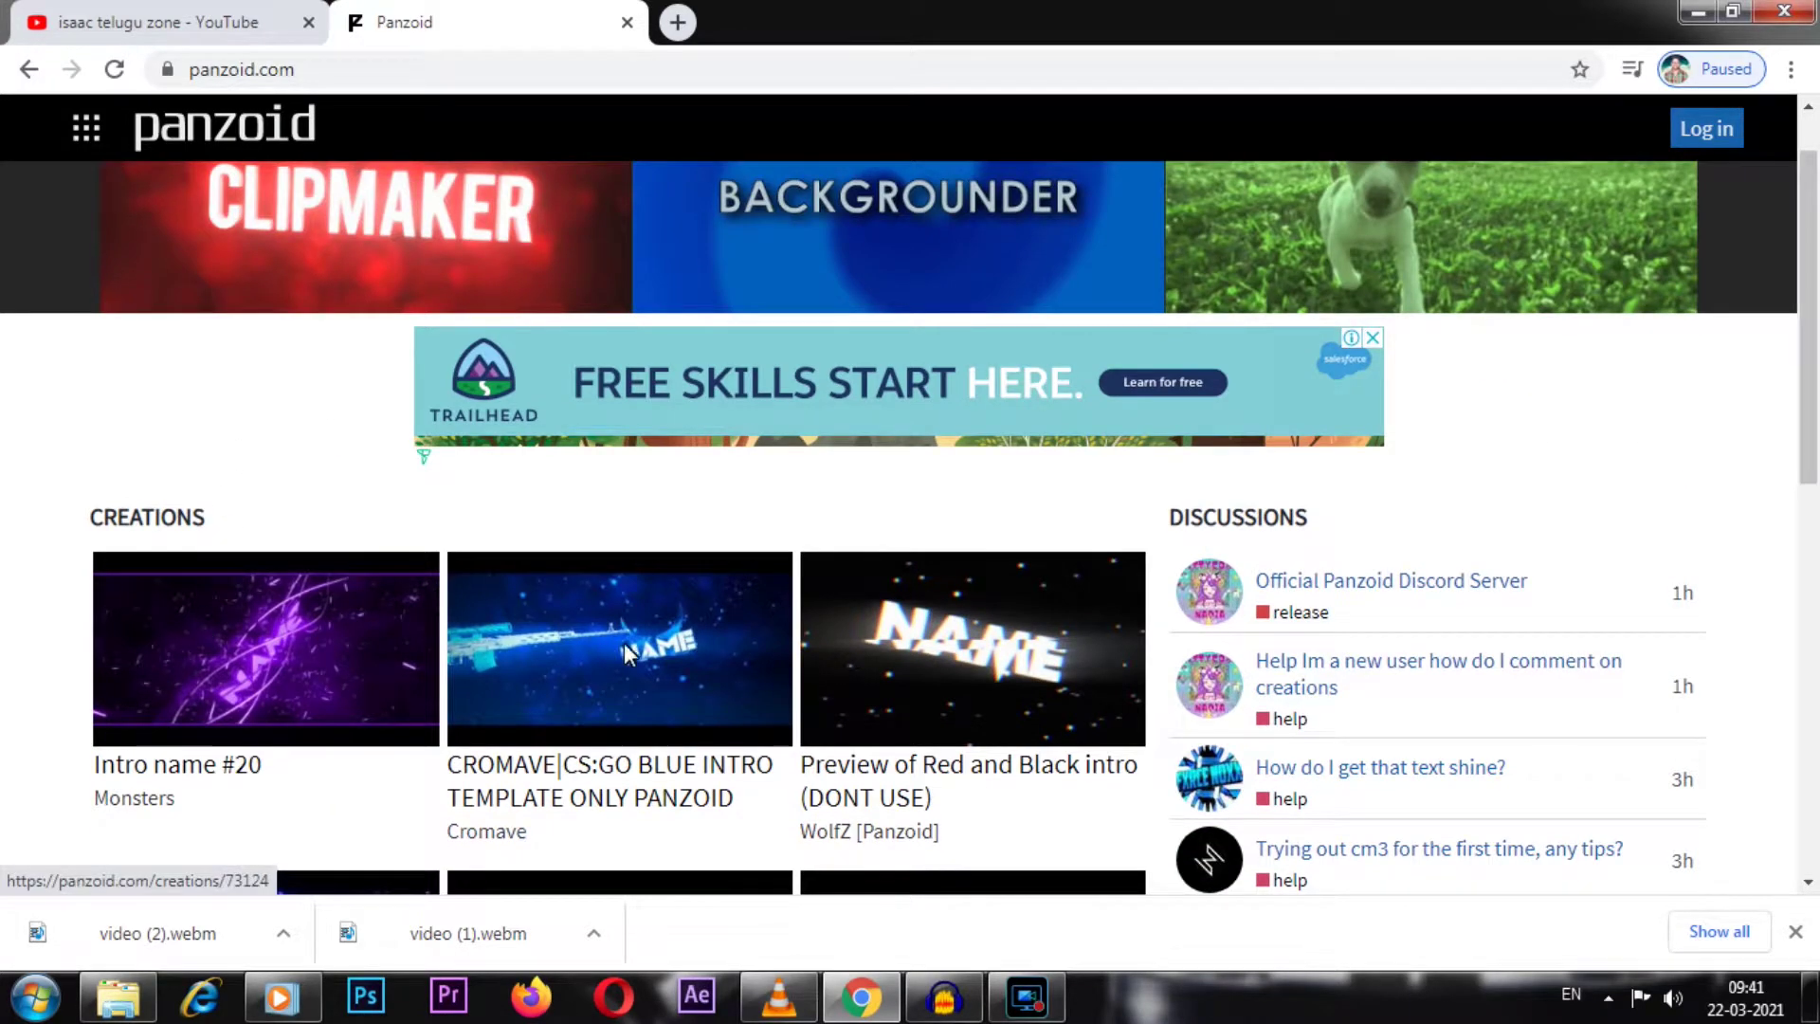
pyautogui.scroll(-5, 937, 617)
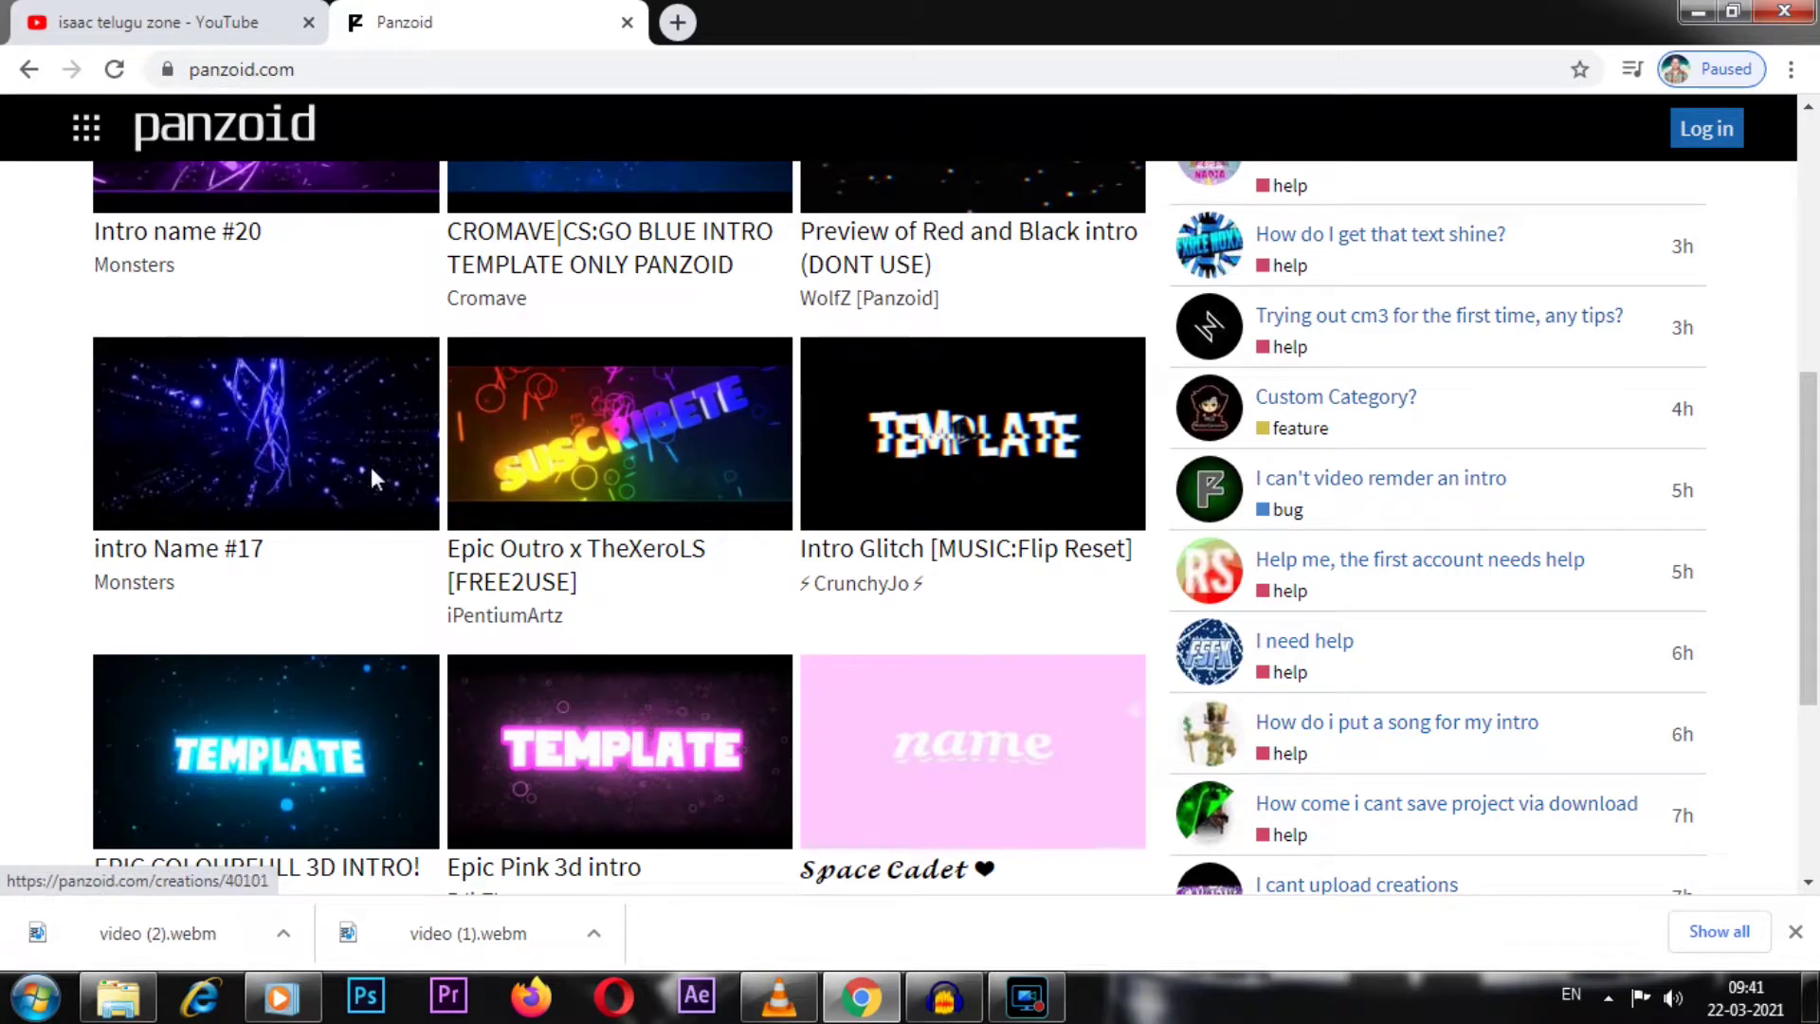
pyautogui.scroll(-3, 907, 460)
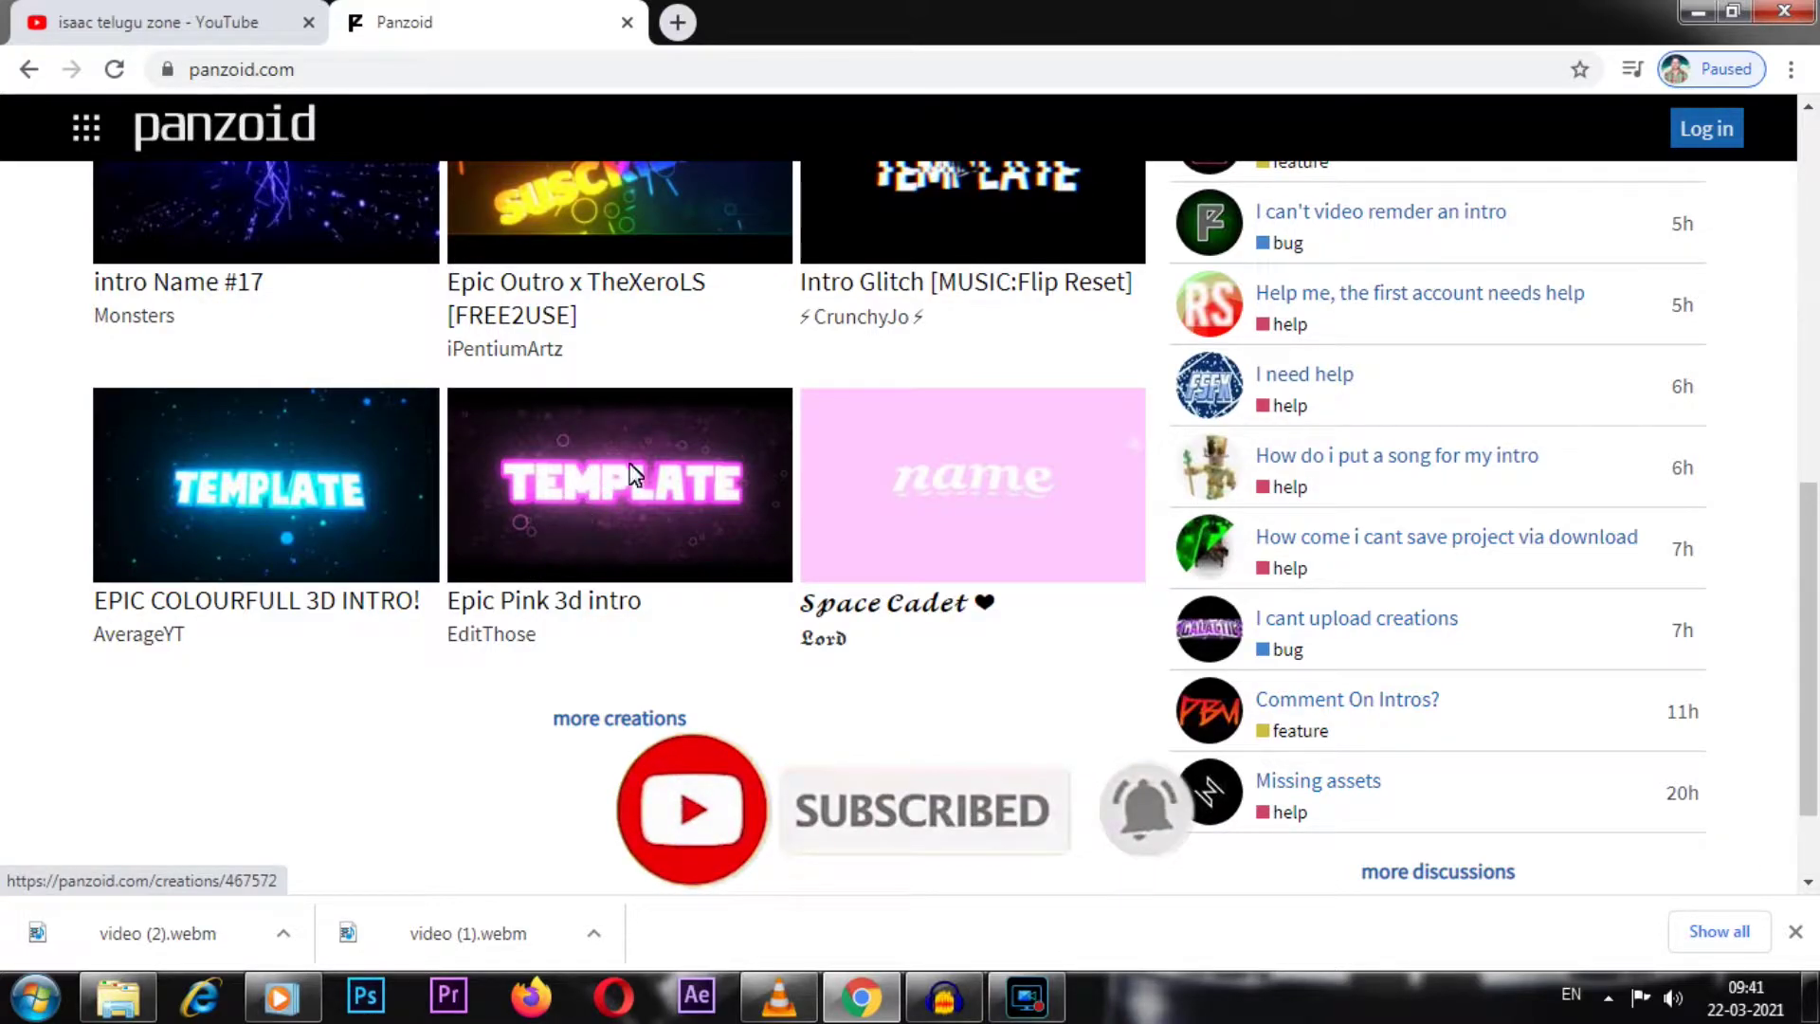
pyautogui.click(604, 722)
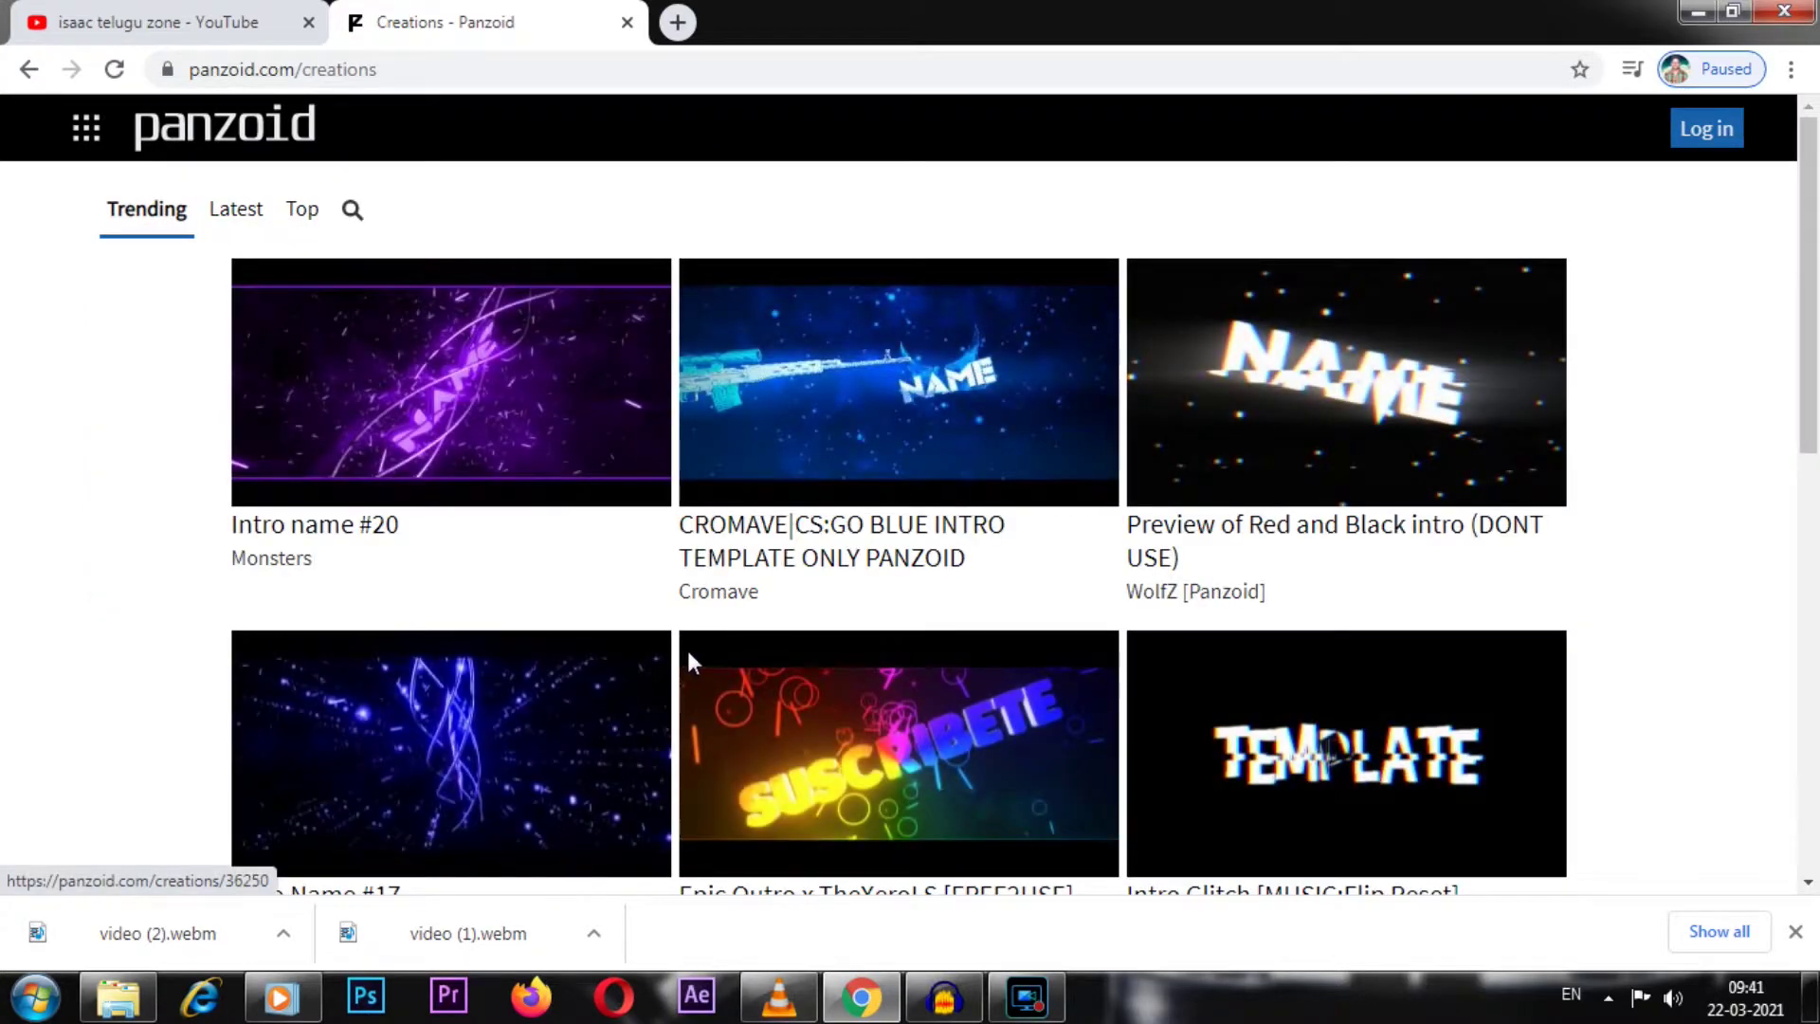
# Browse the trending creations for a suitable intro template
pyautogui.scroll(-8, 687, 650)
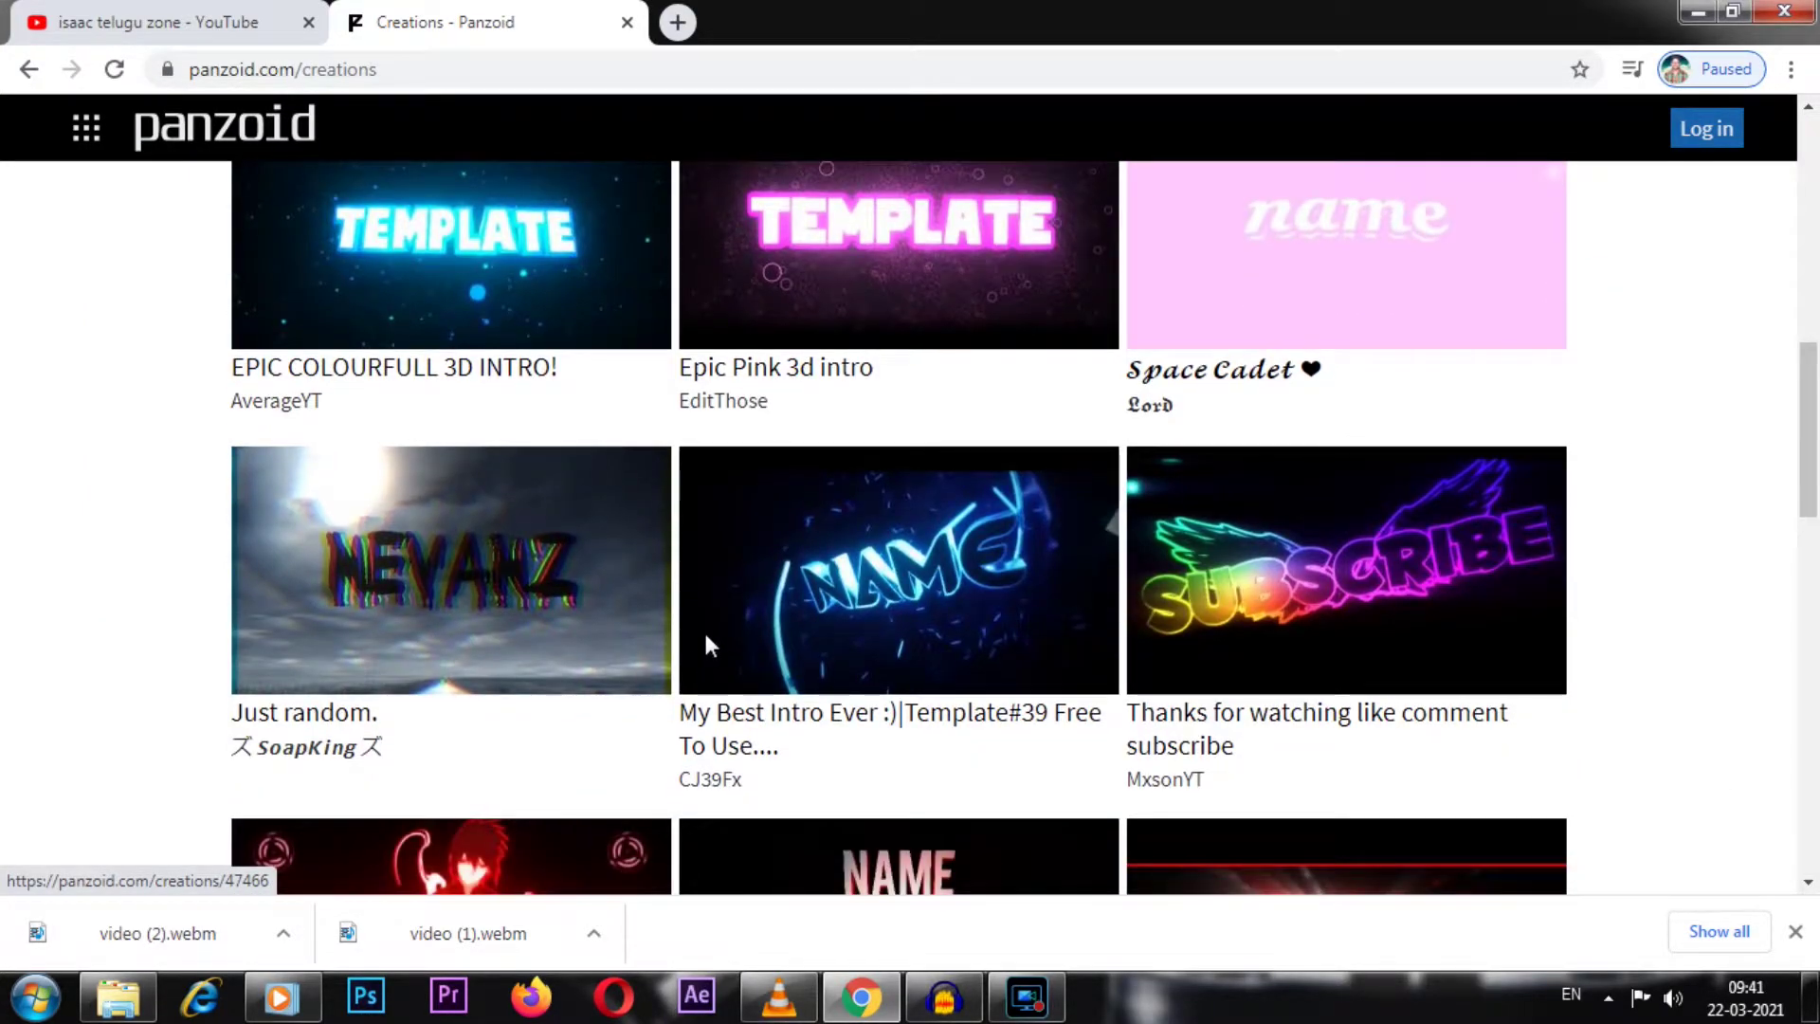
pyautogui.scroll(-8, 704, 629)
pyautogui.scroll(-9, 705, 634)
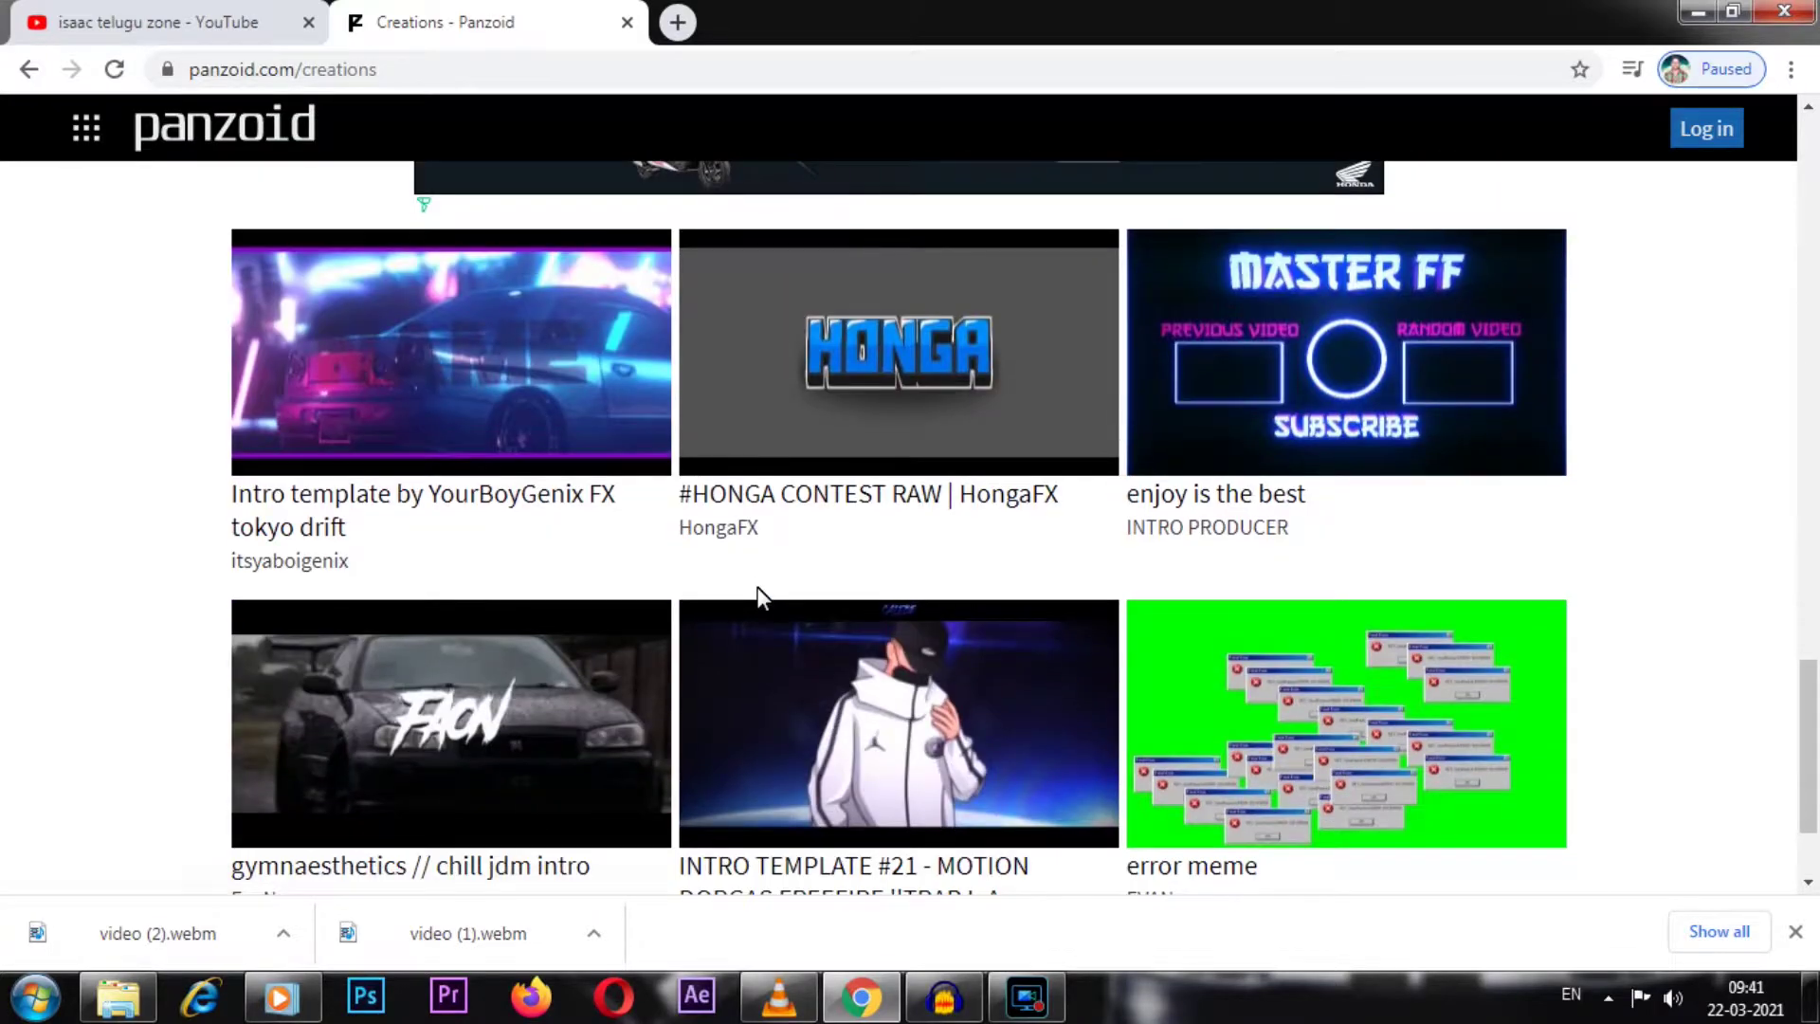
pyautogui.scroll(-12, 758, 592)
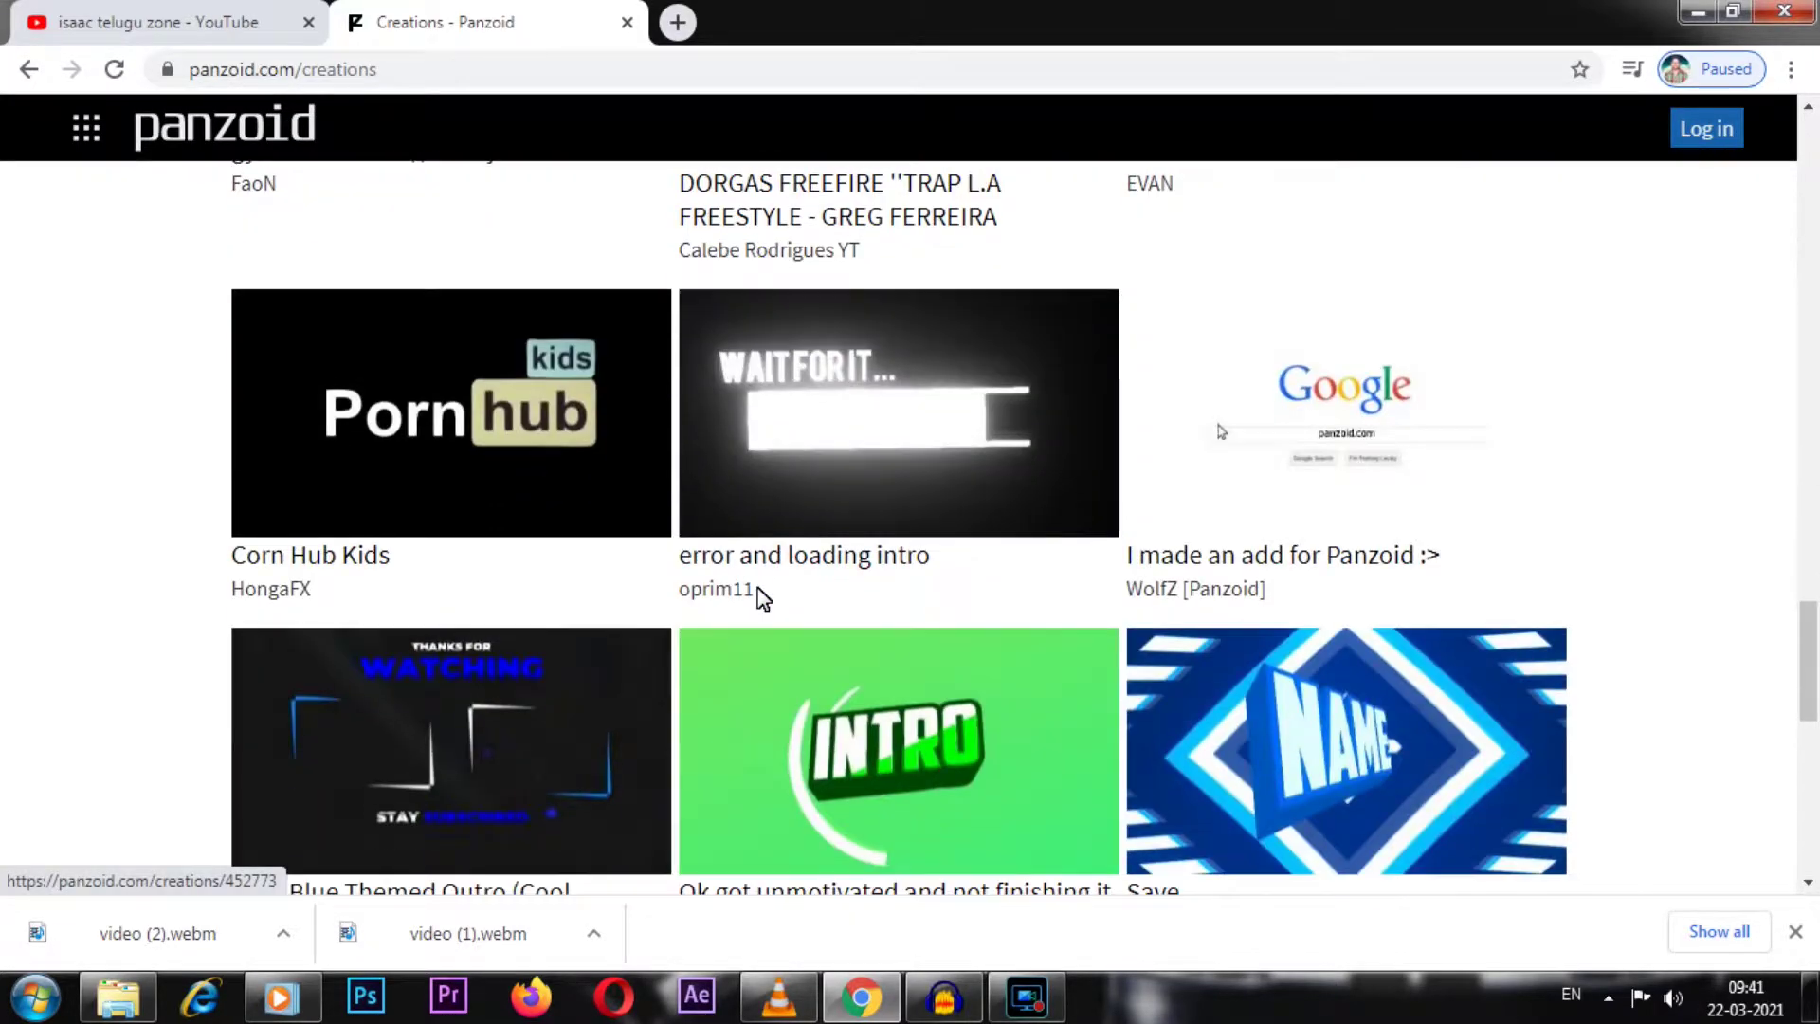
pyautogui.scroll(-4, 758, 597)
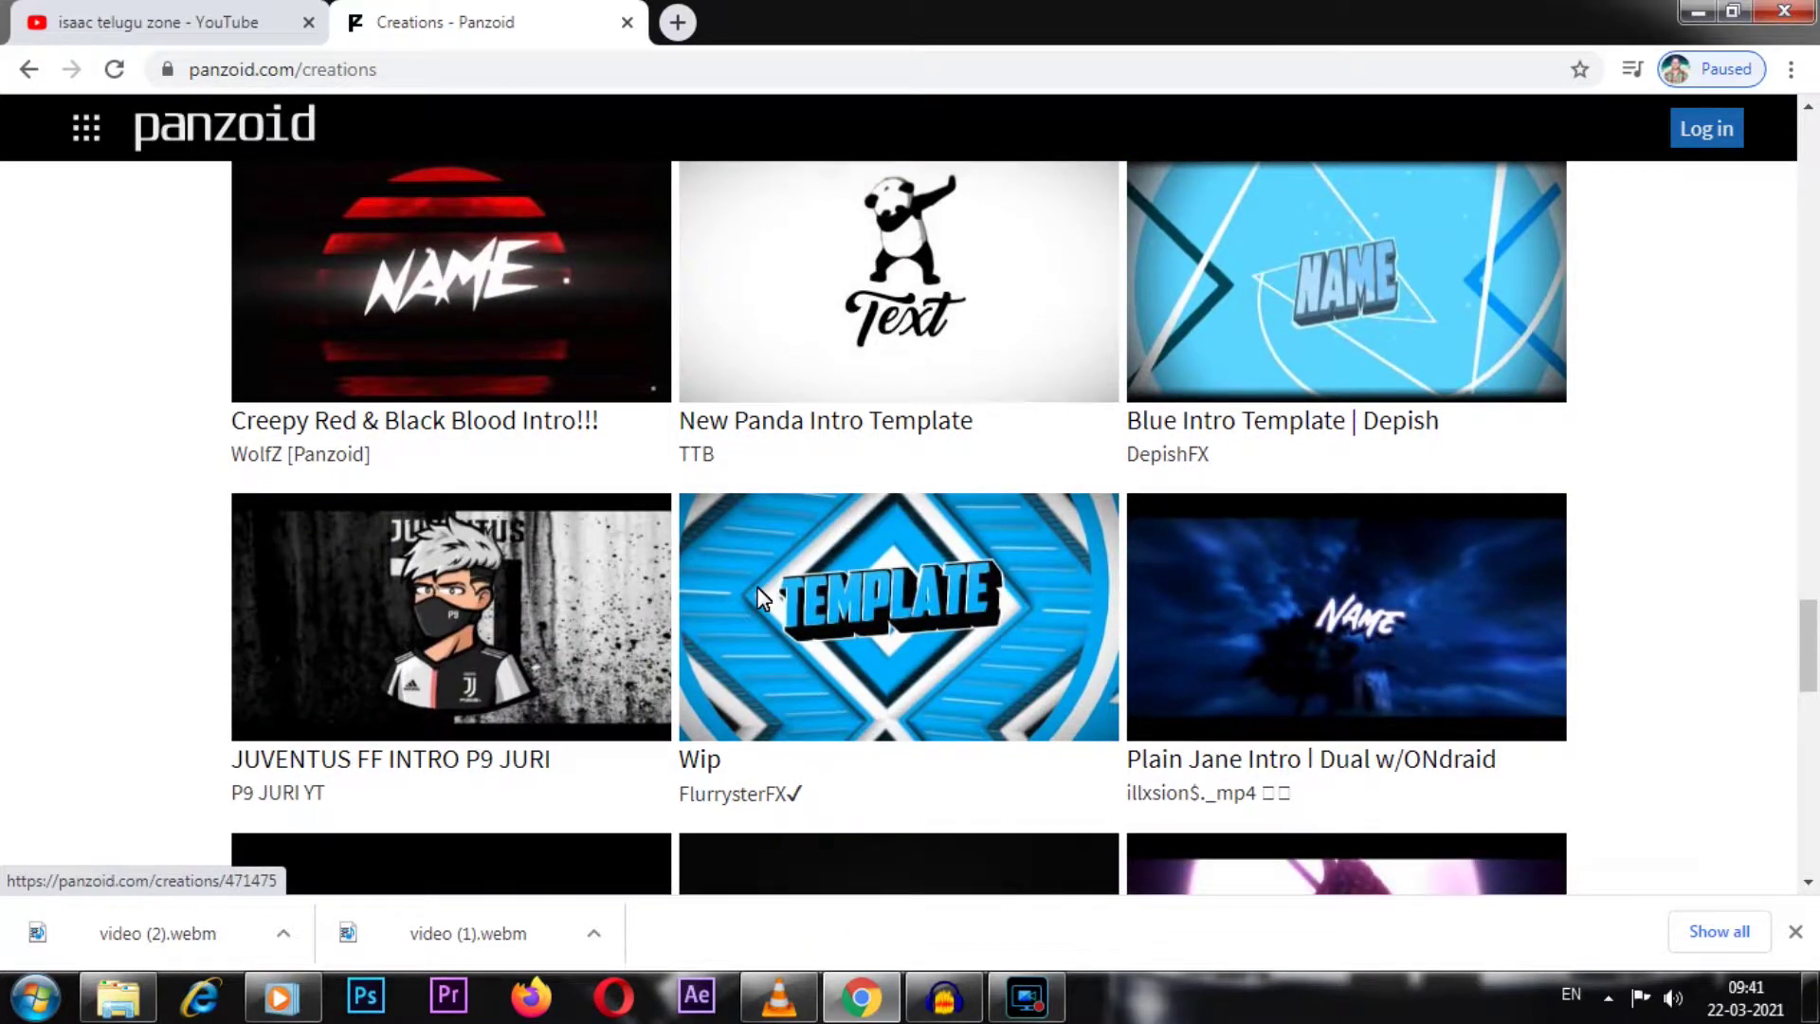
pyautogui.scroll(-8, 768, 592)
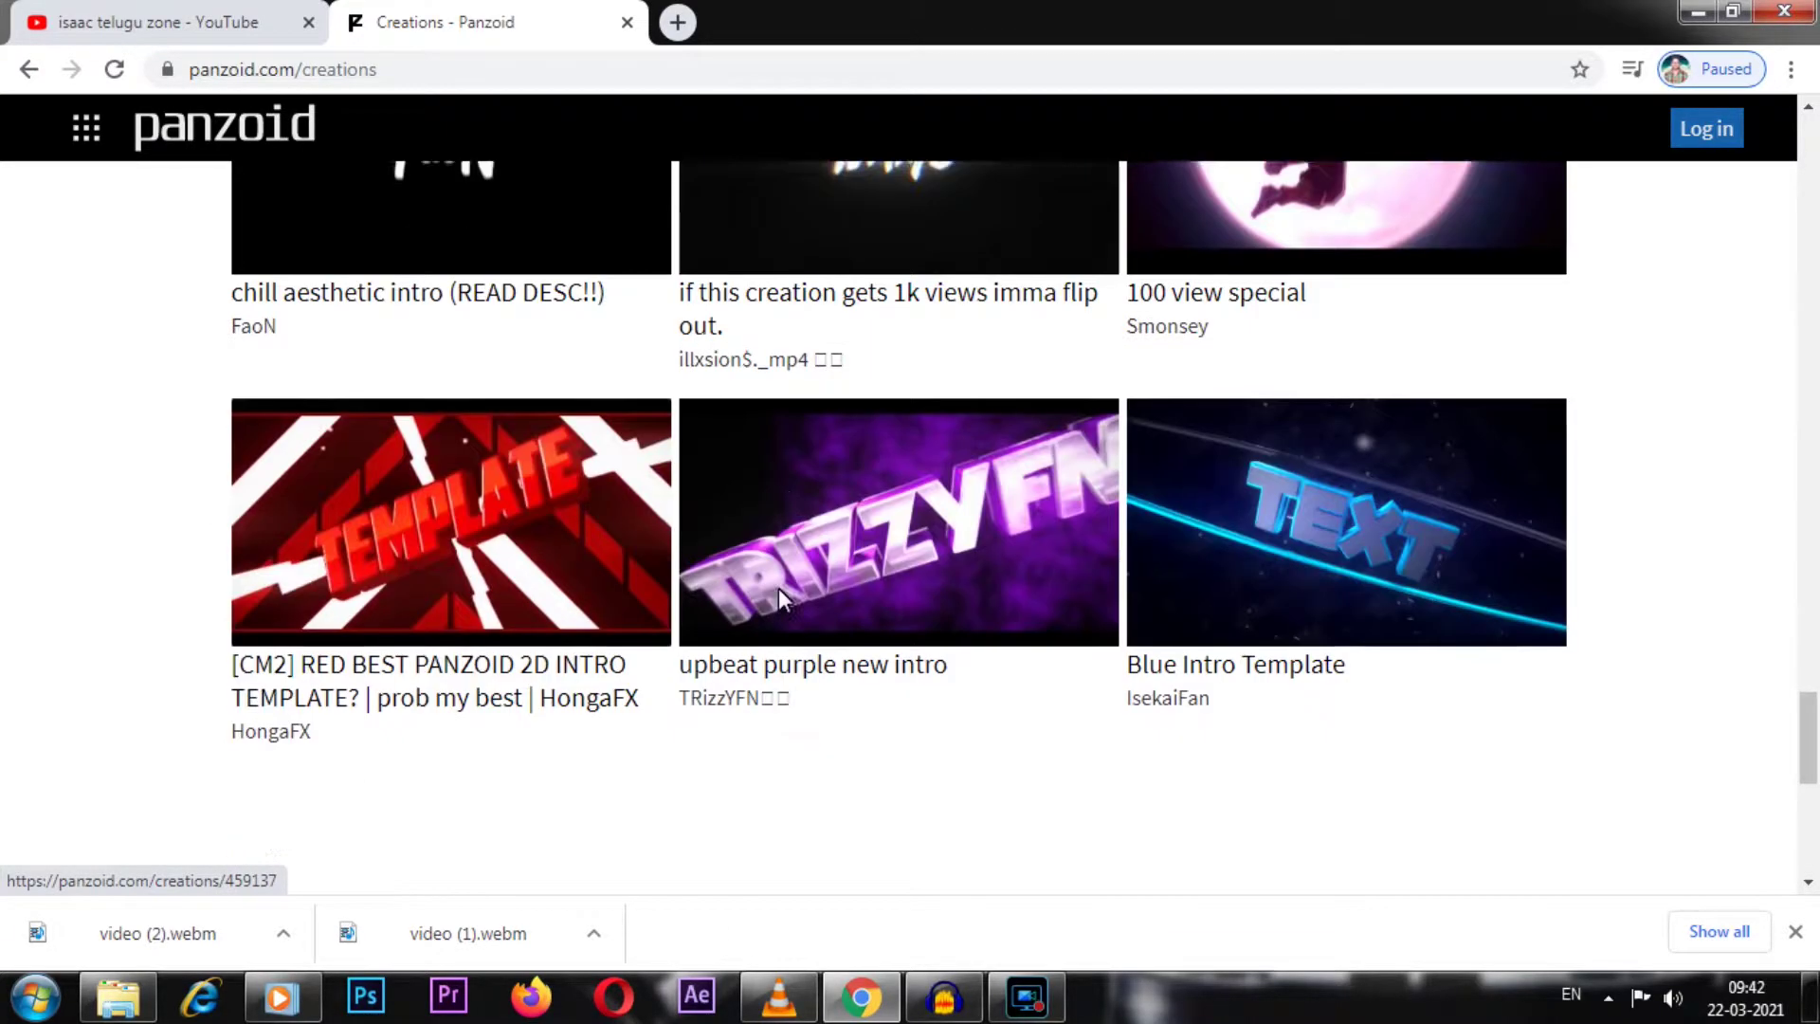
pyautogui.scroll(-1, 779, 596)
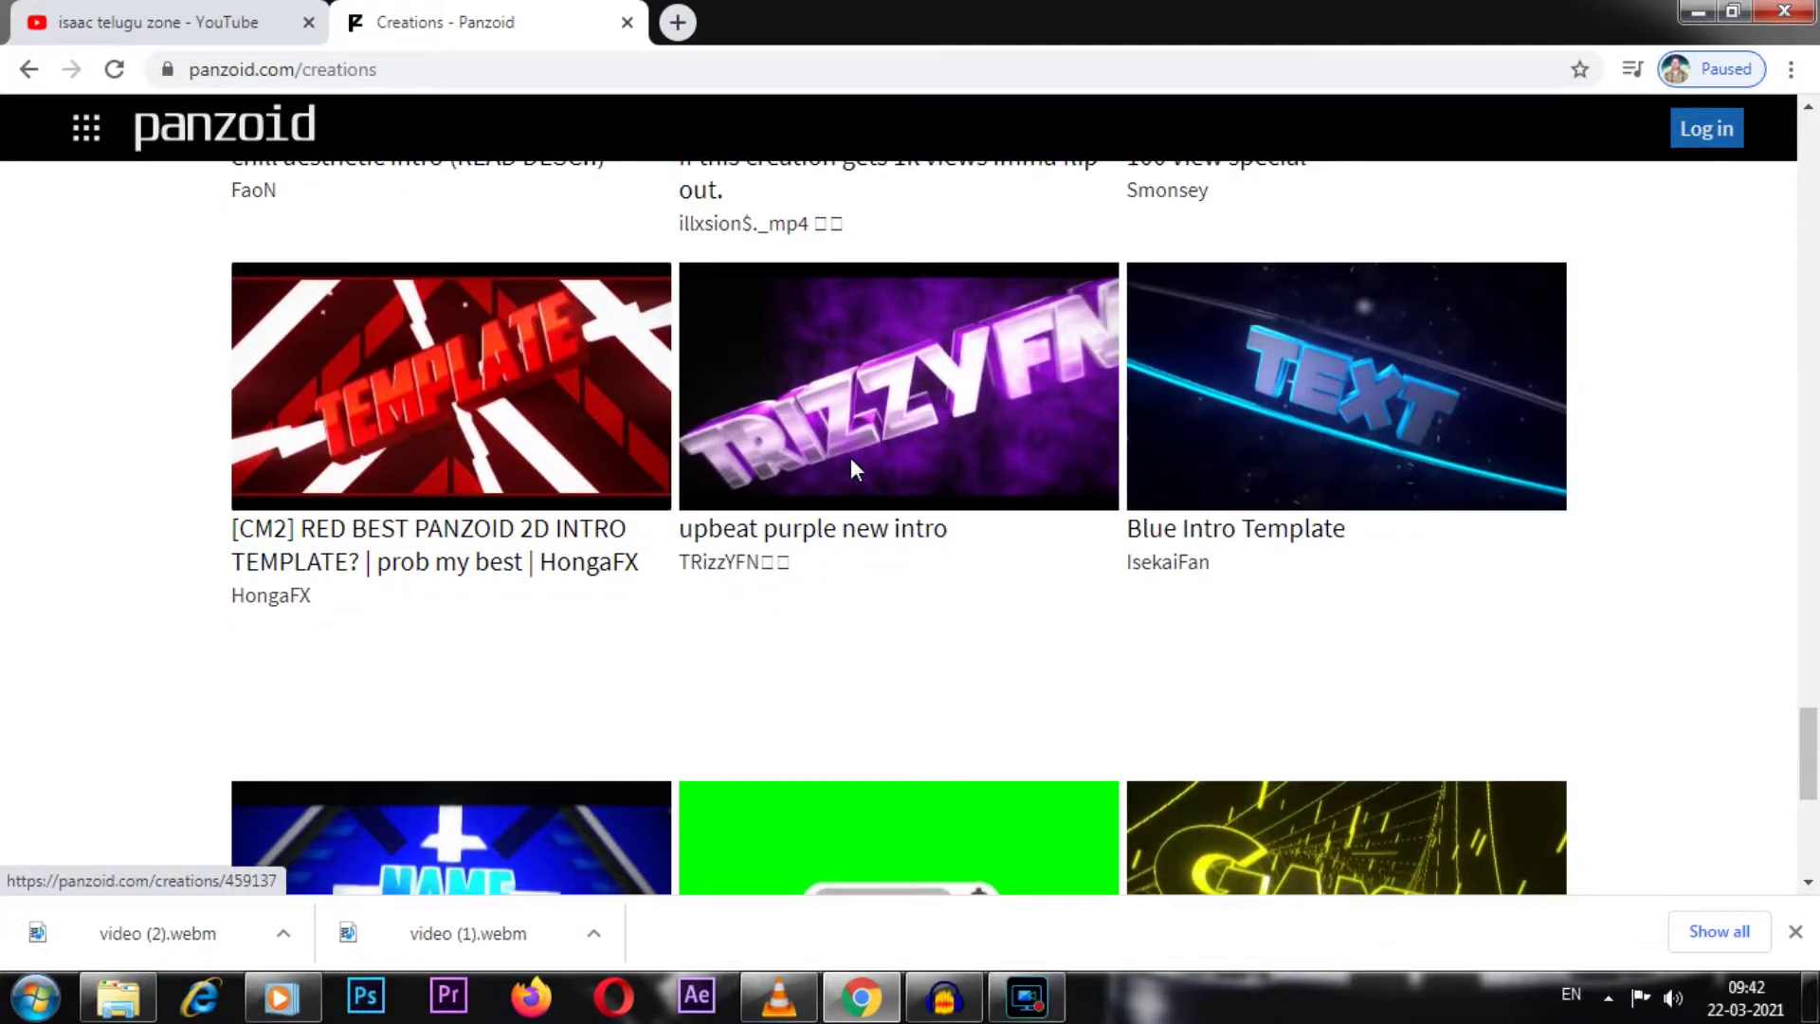
pyautogui.scroll(-6, 851, 457)
pyautogui.scroll(-10, 824, 495)
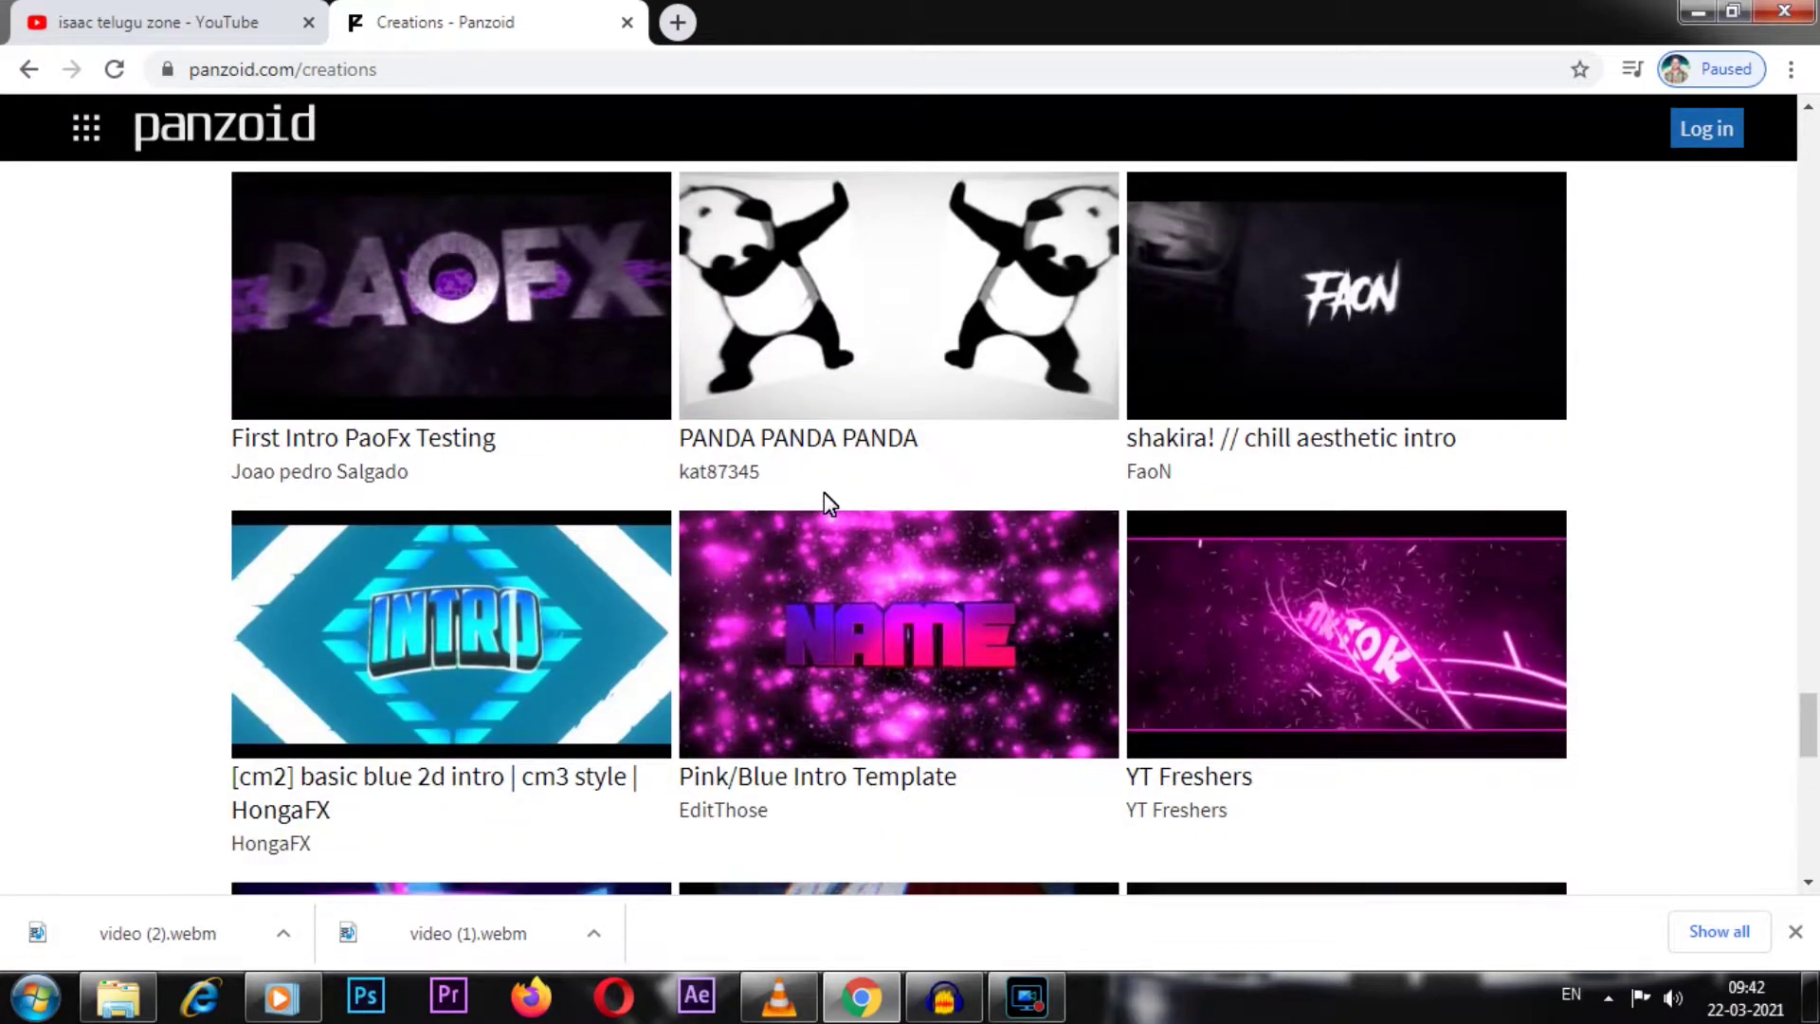
pyautogui.scroll(-5, 775, 539)
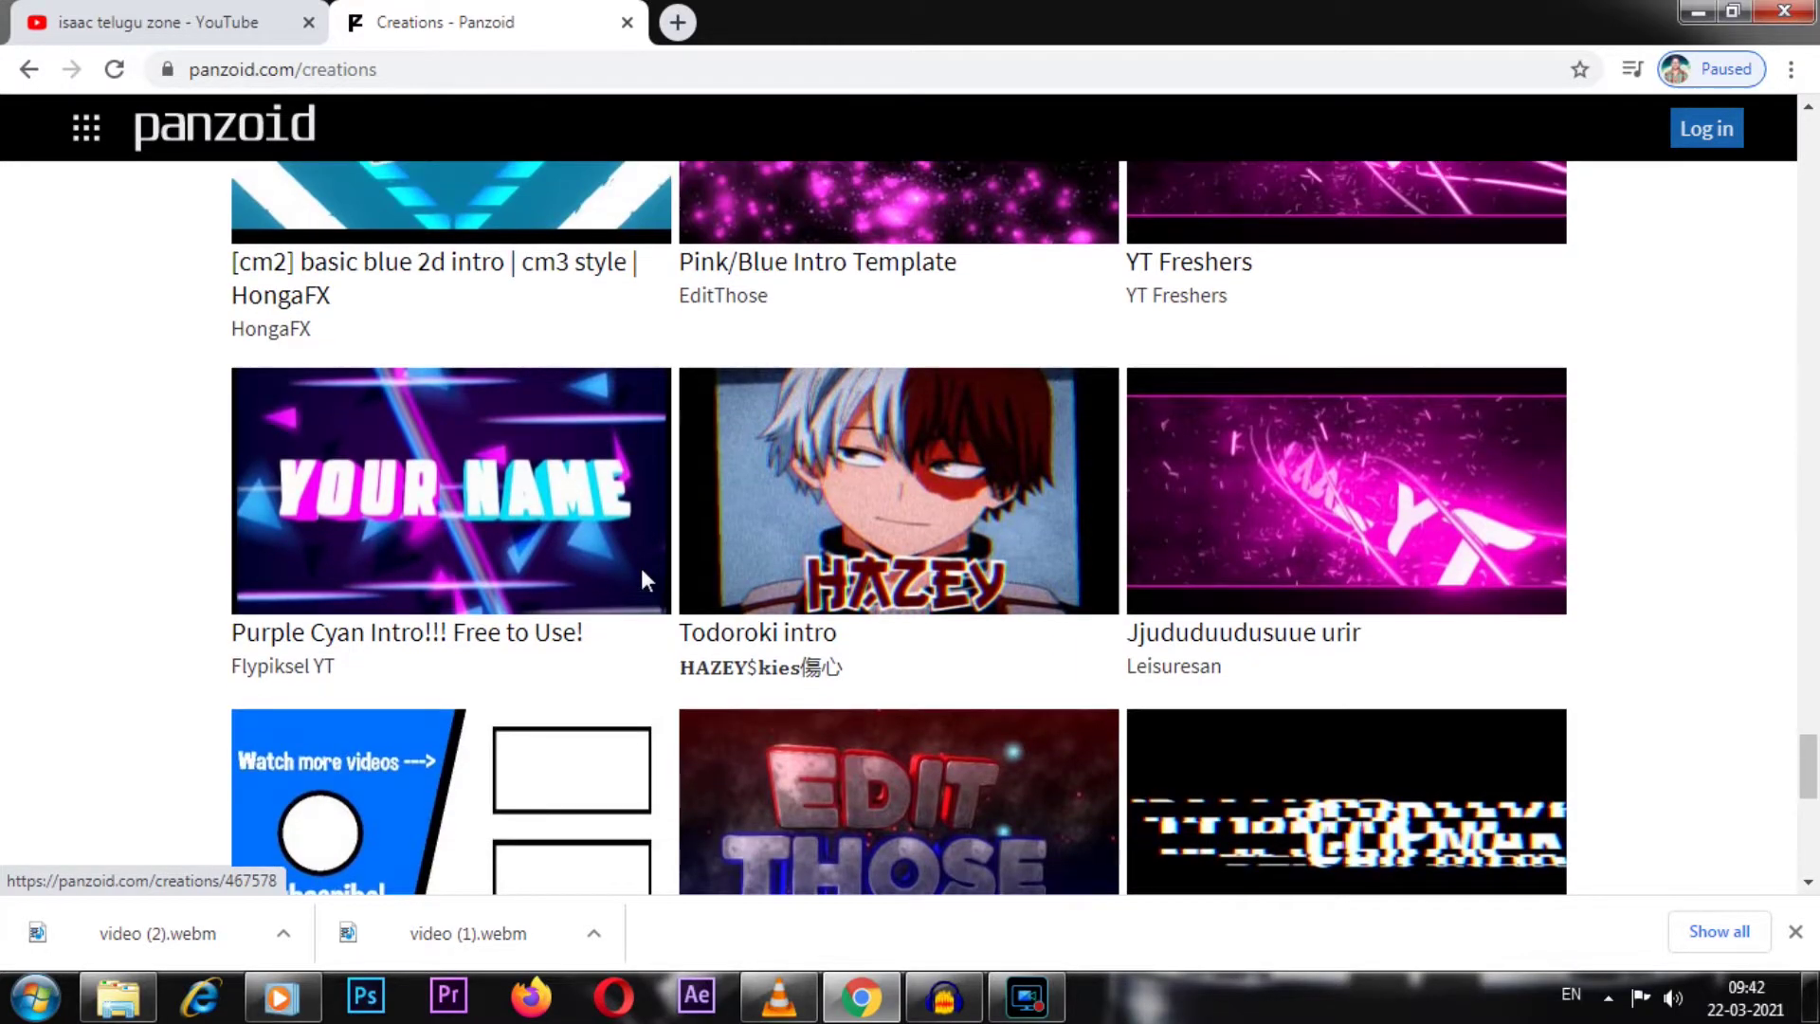
pyautogui.scroll(3, 641, 569)
pyautogui.scroll(-8, 641, 569)
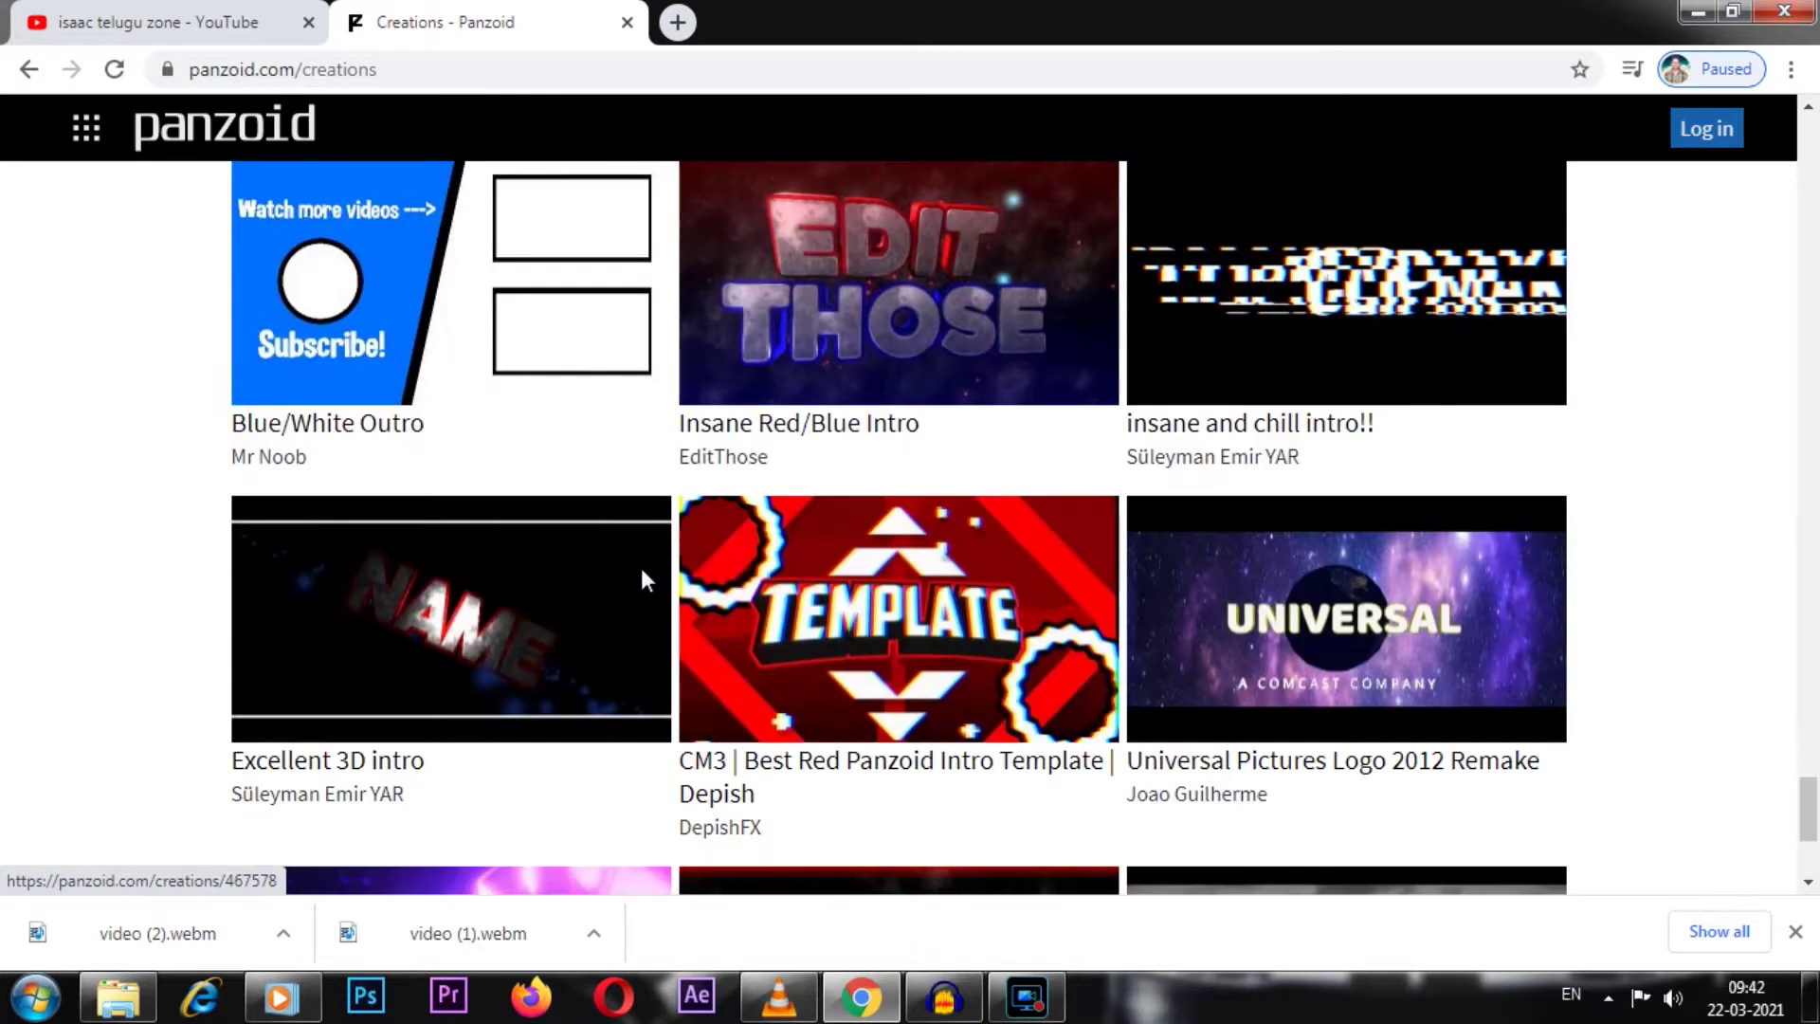
# Open the "Insane Red/Blue Intro" creation in Clipmaker
pyautogui.click(870, 273)
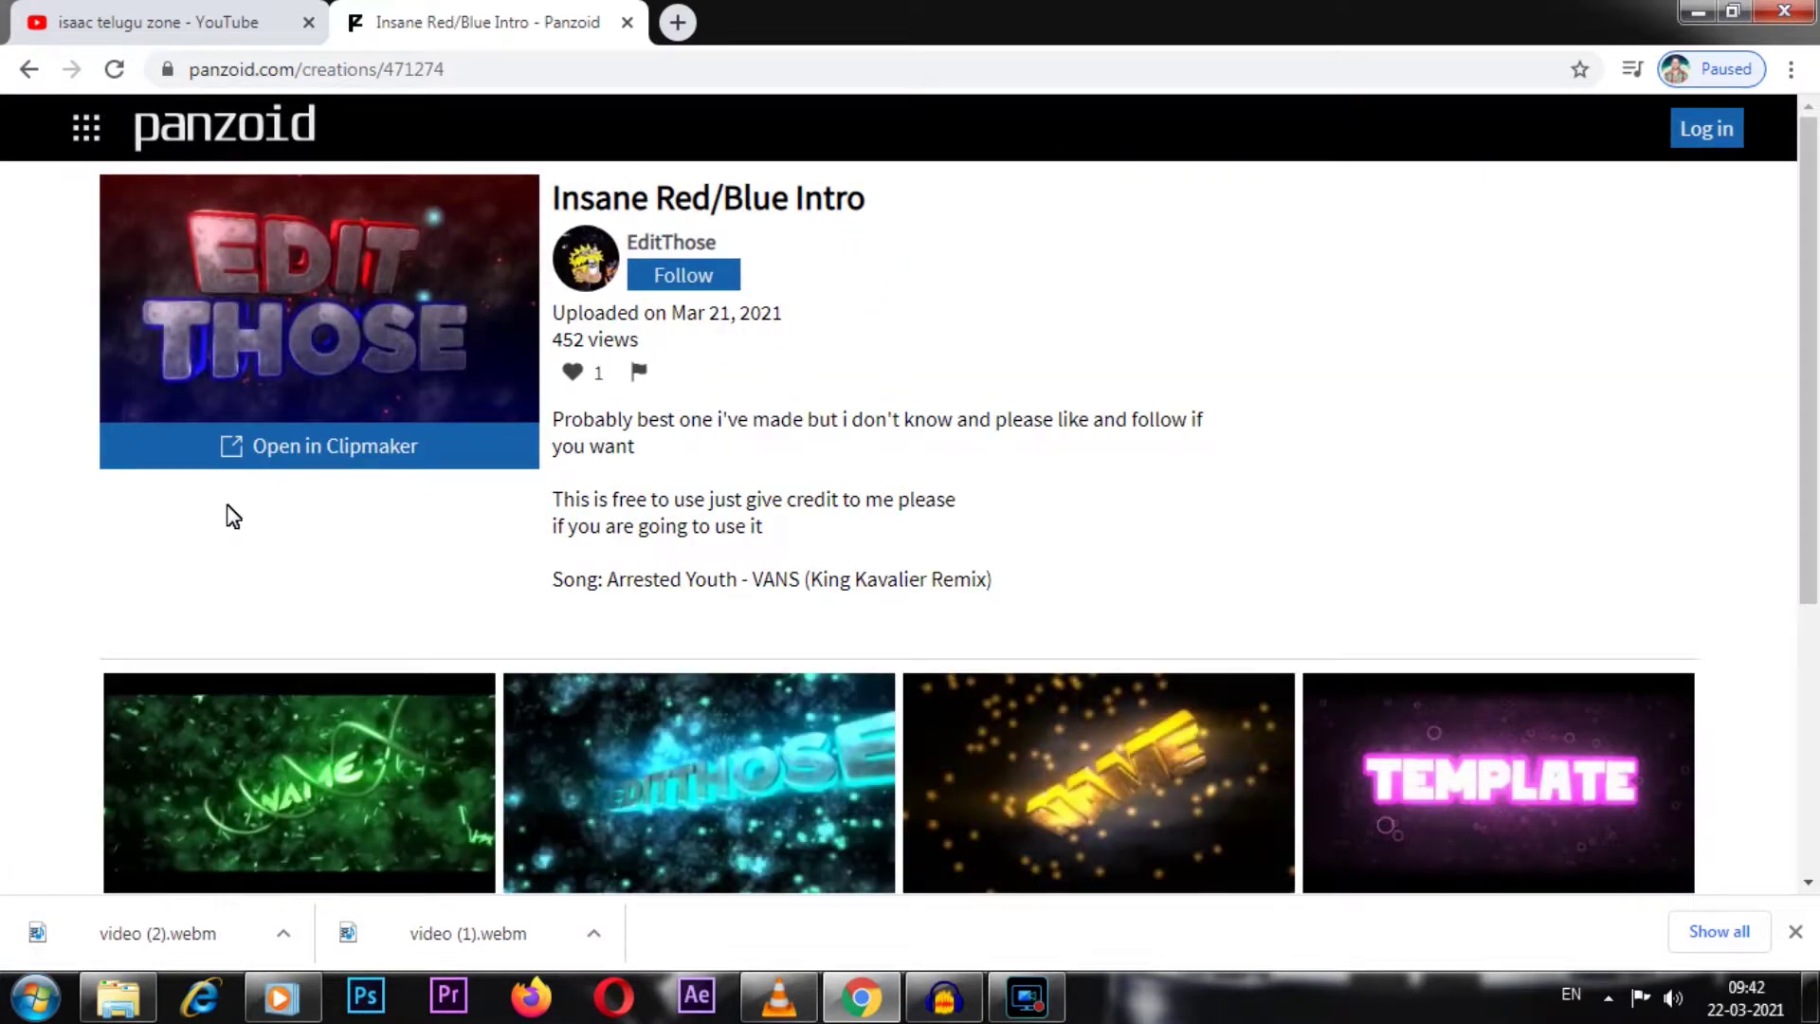
pyautogui.click(277, 453)
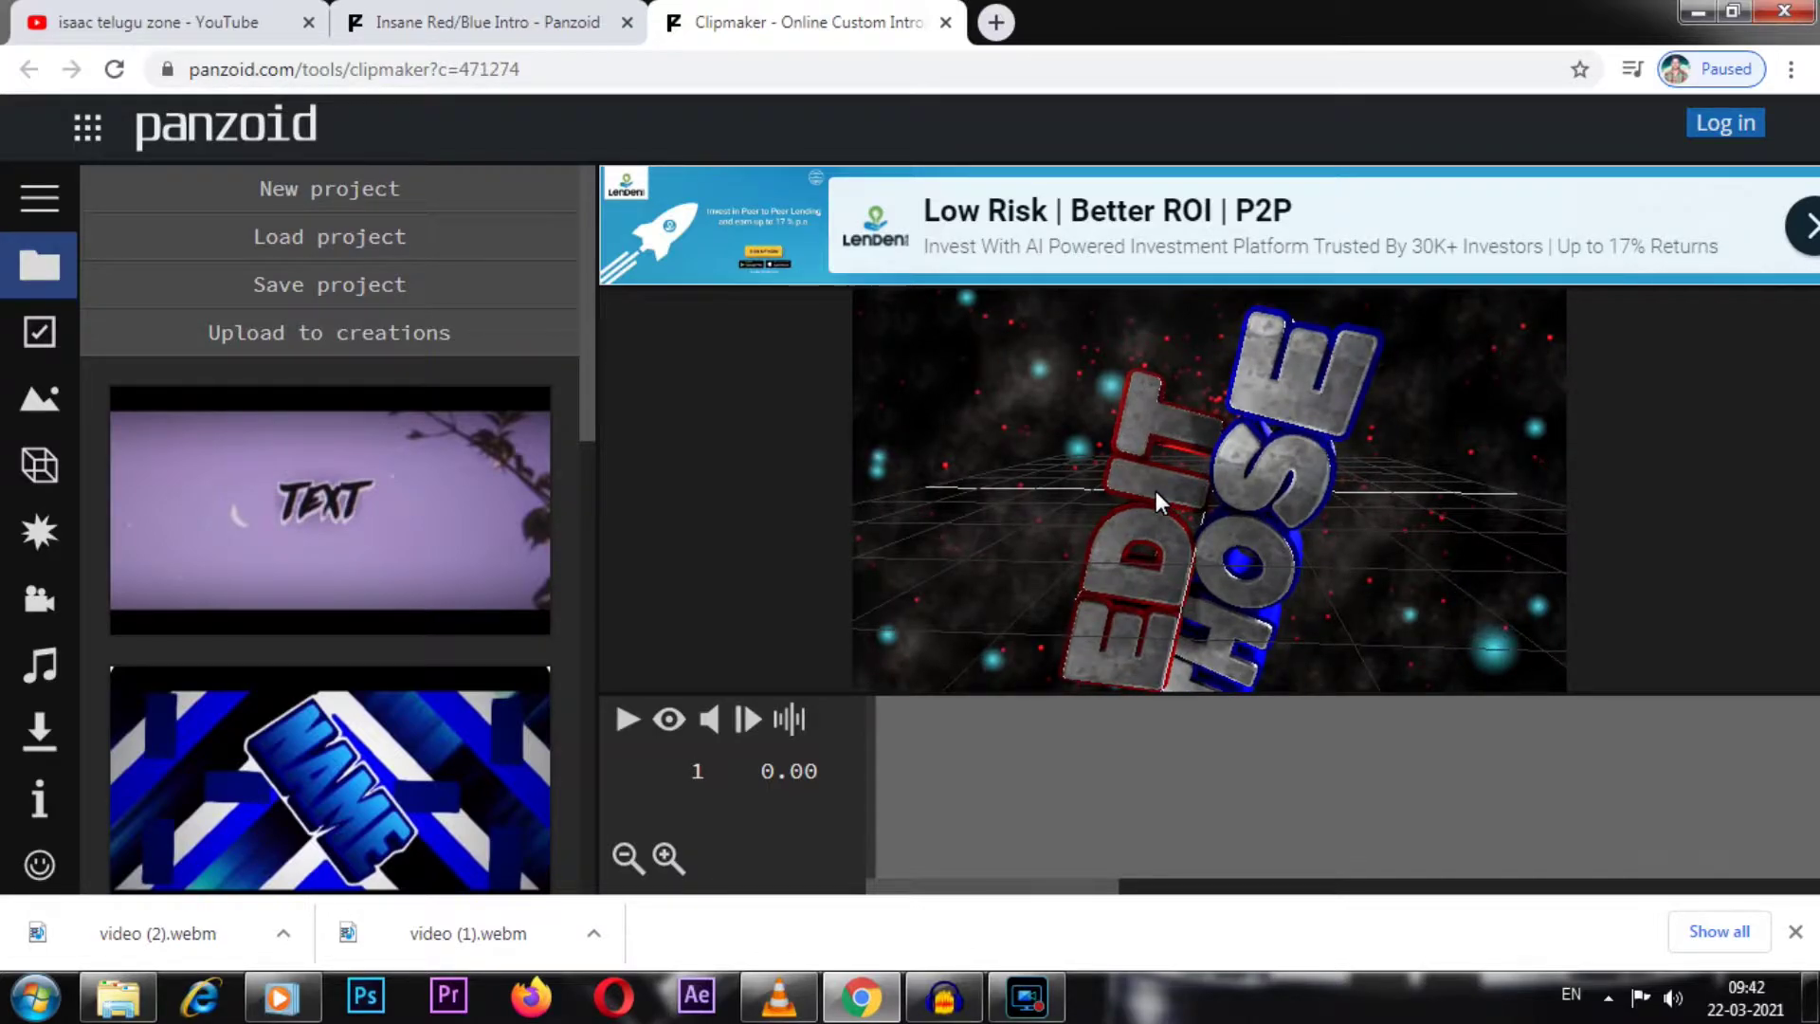
# Replace the first 3D text object in the Edit group with the first word of the channel name
pyautogui.click(41, 461)
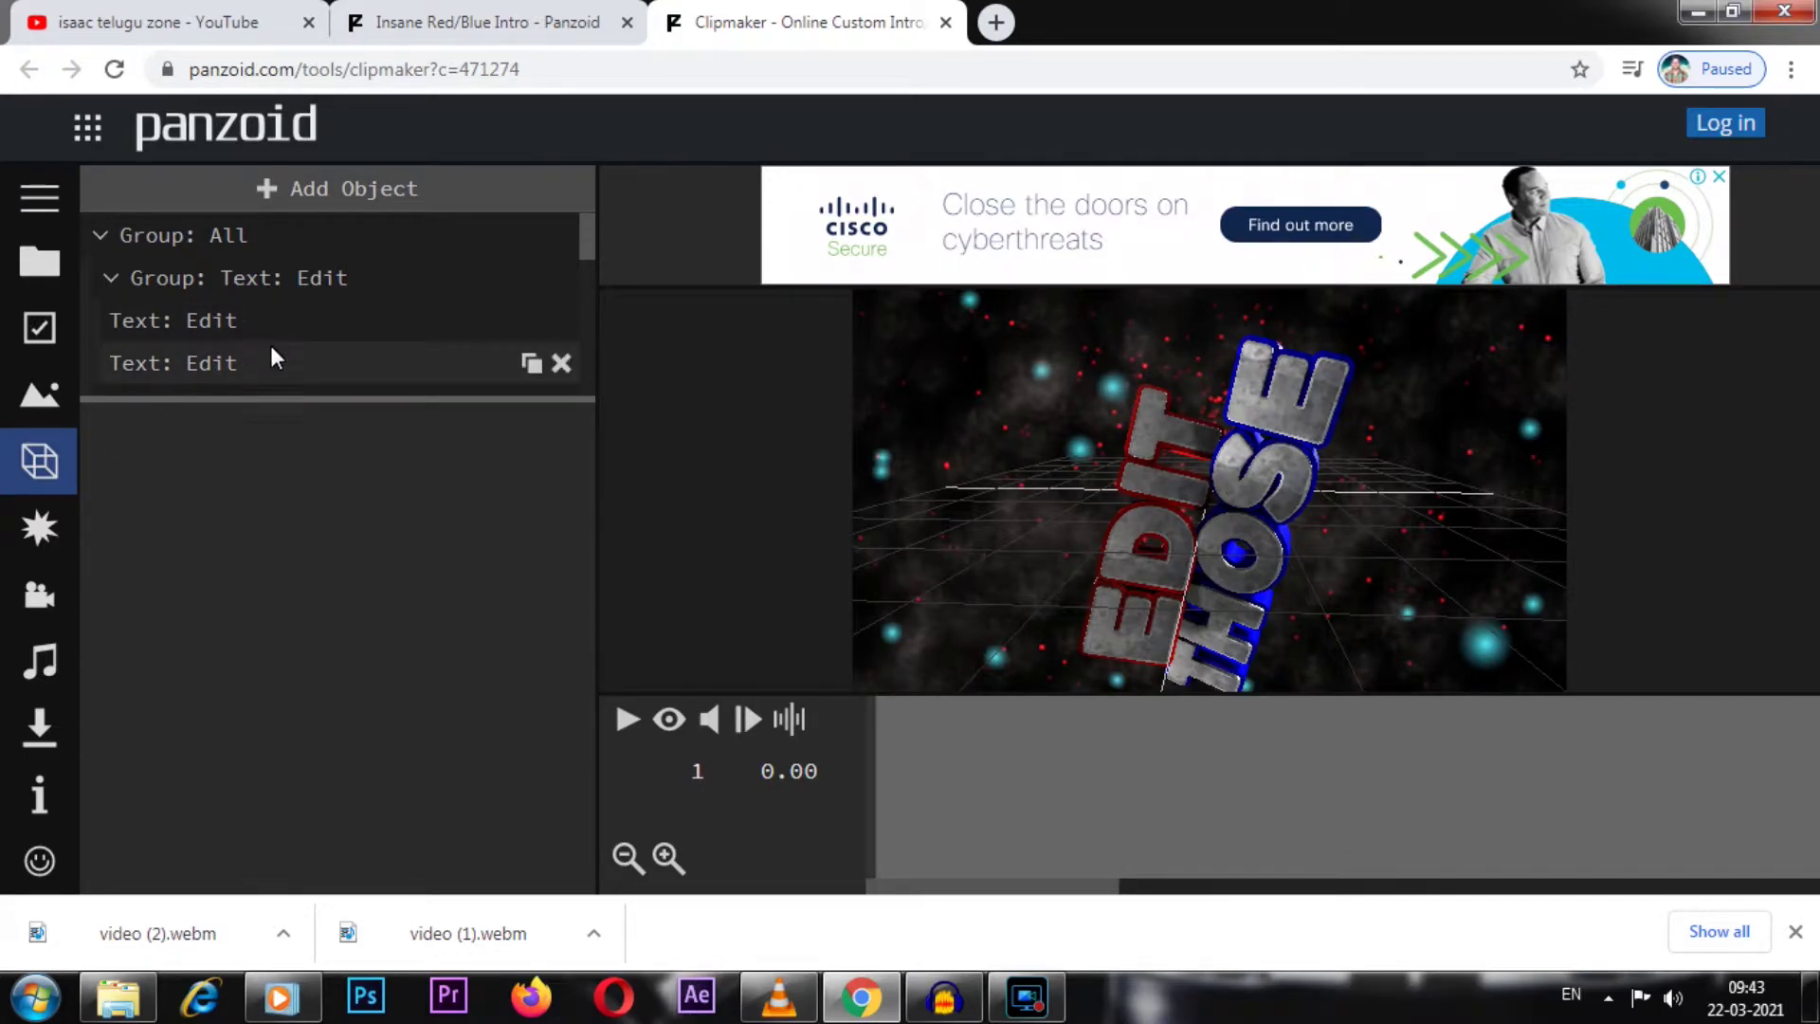
pyautogui.click(40, 394)
pyautogui.click(39, 462)
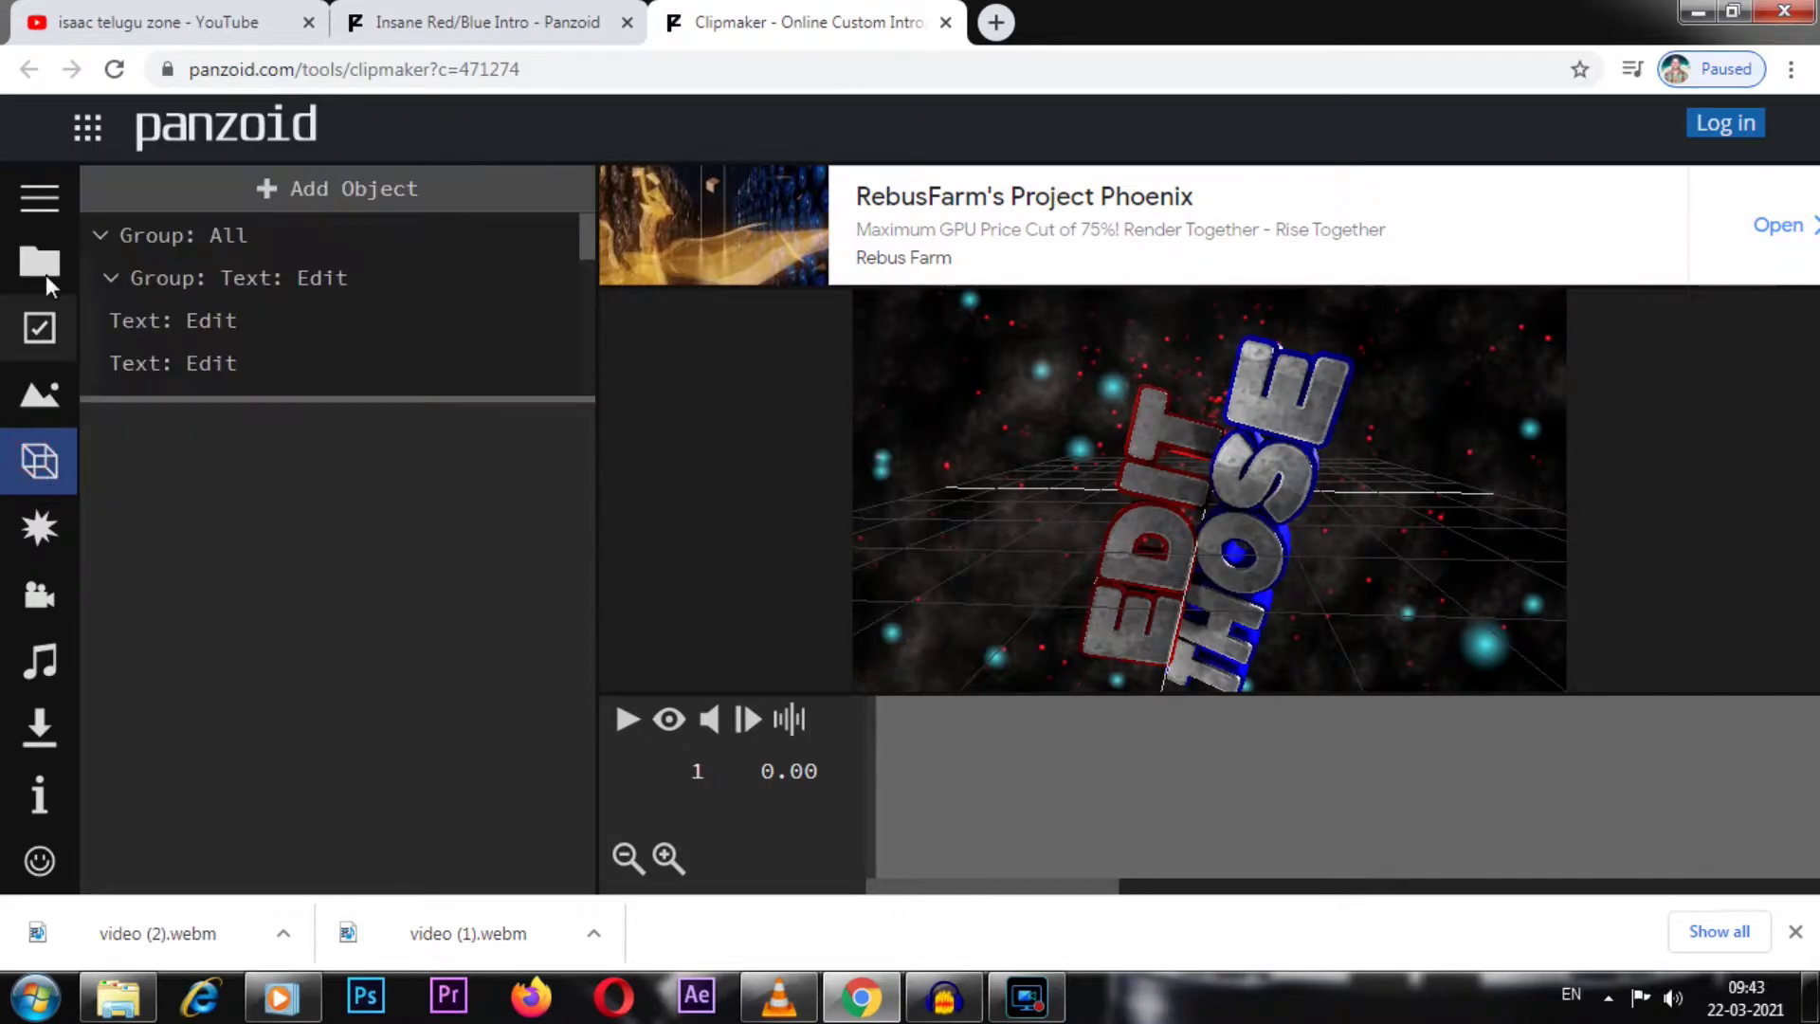
pyautogui.click(43, 266)
pyautogui.click(47, 476)
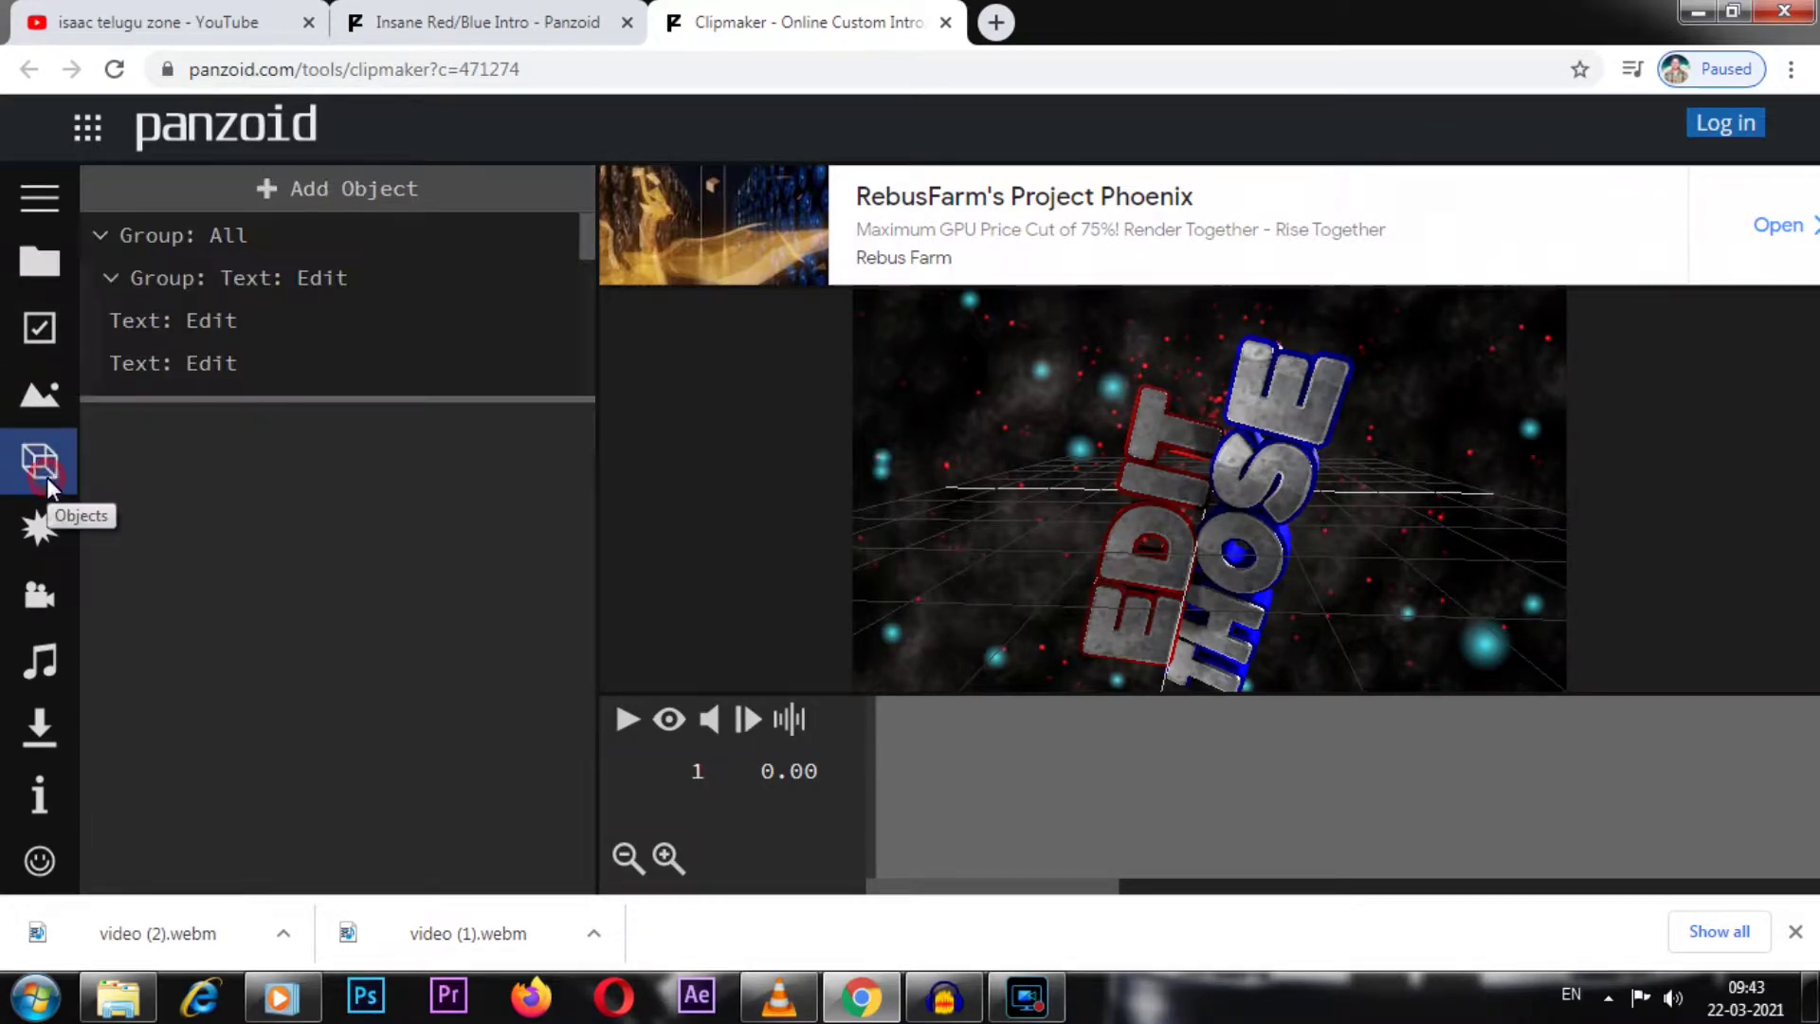
pyautogui.scroll(-3, 317, 311)
pyautogui.scroll(3, 303, 310)
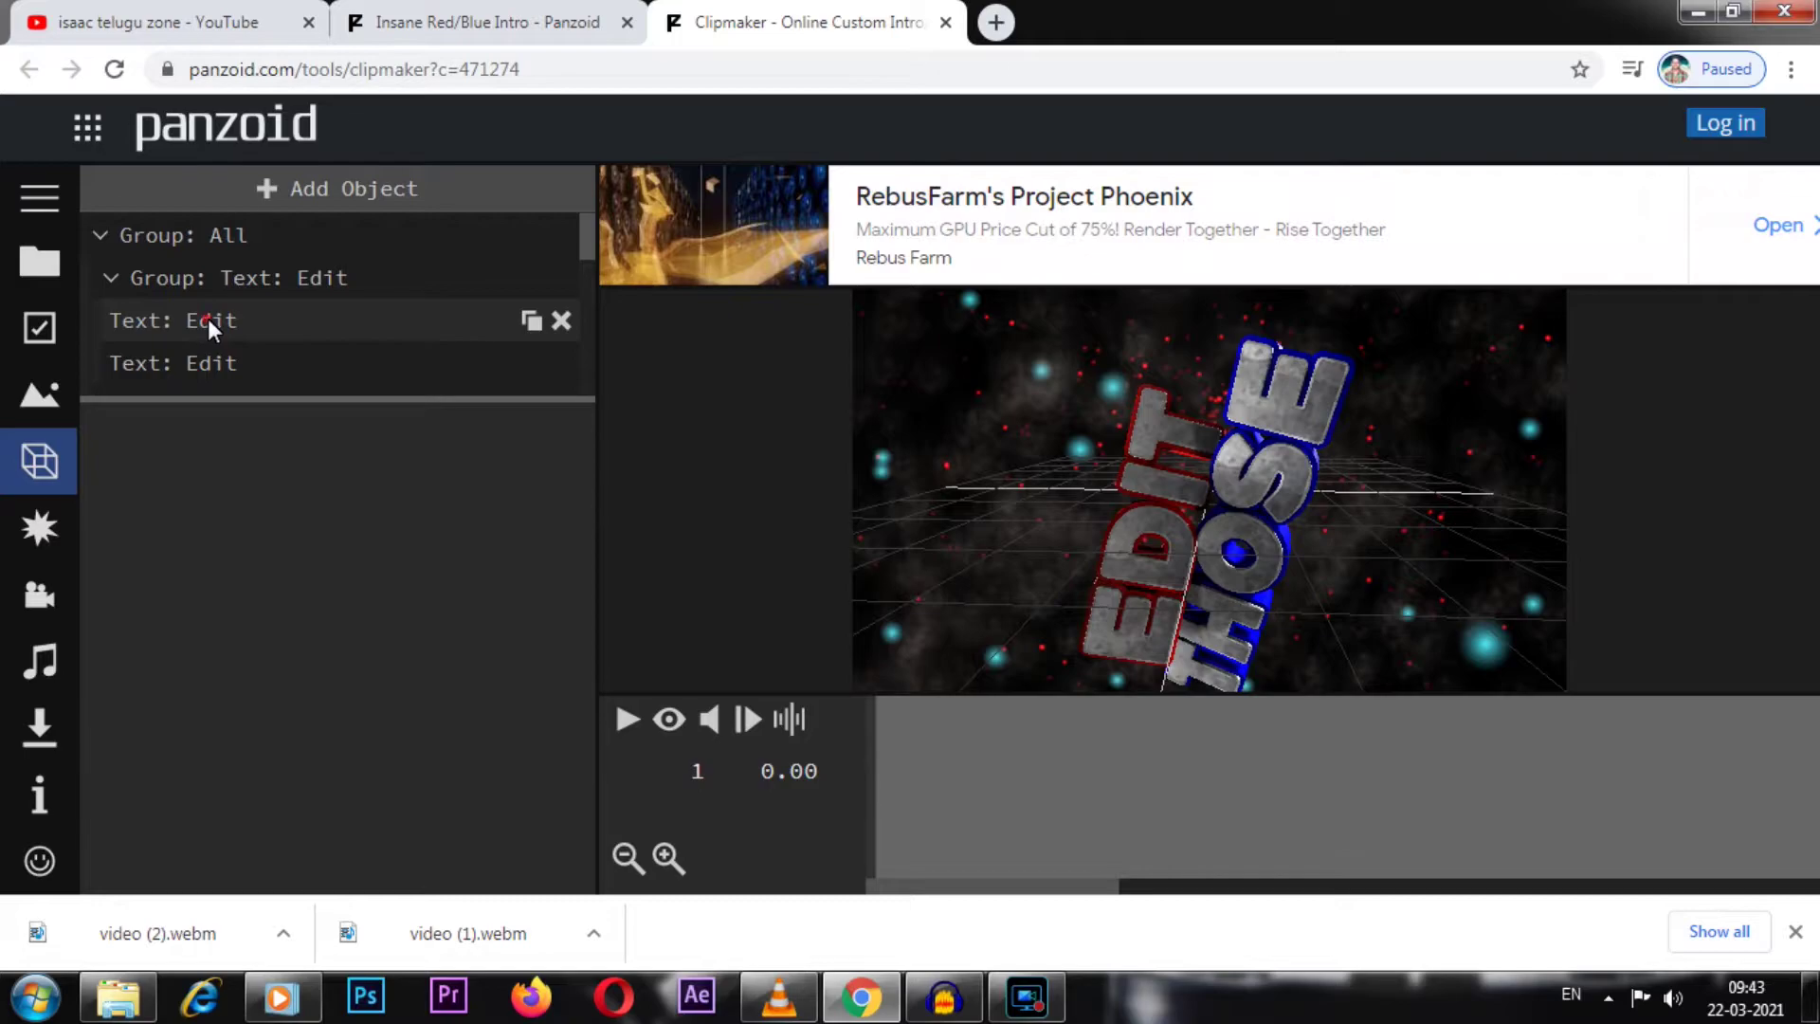
pyautogui.click(208, 320)
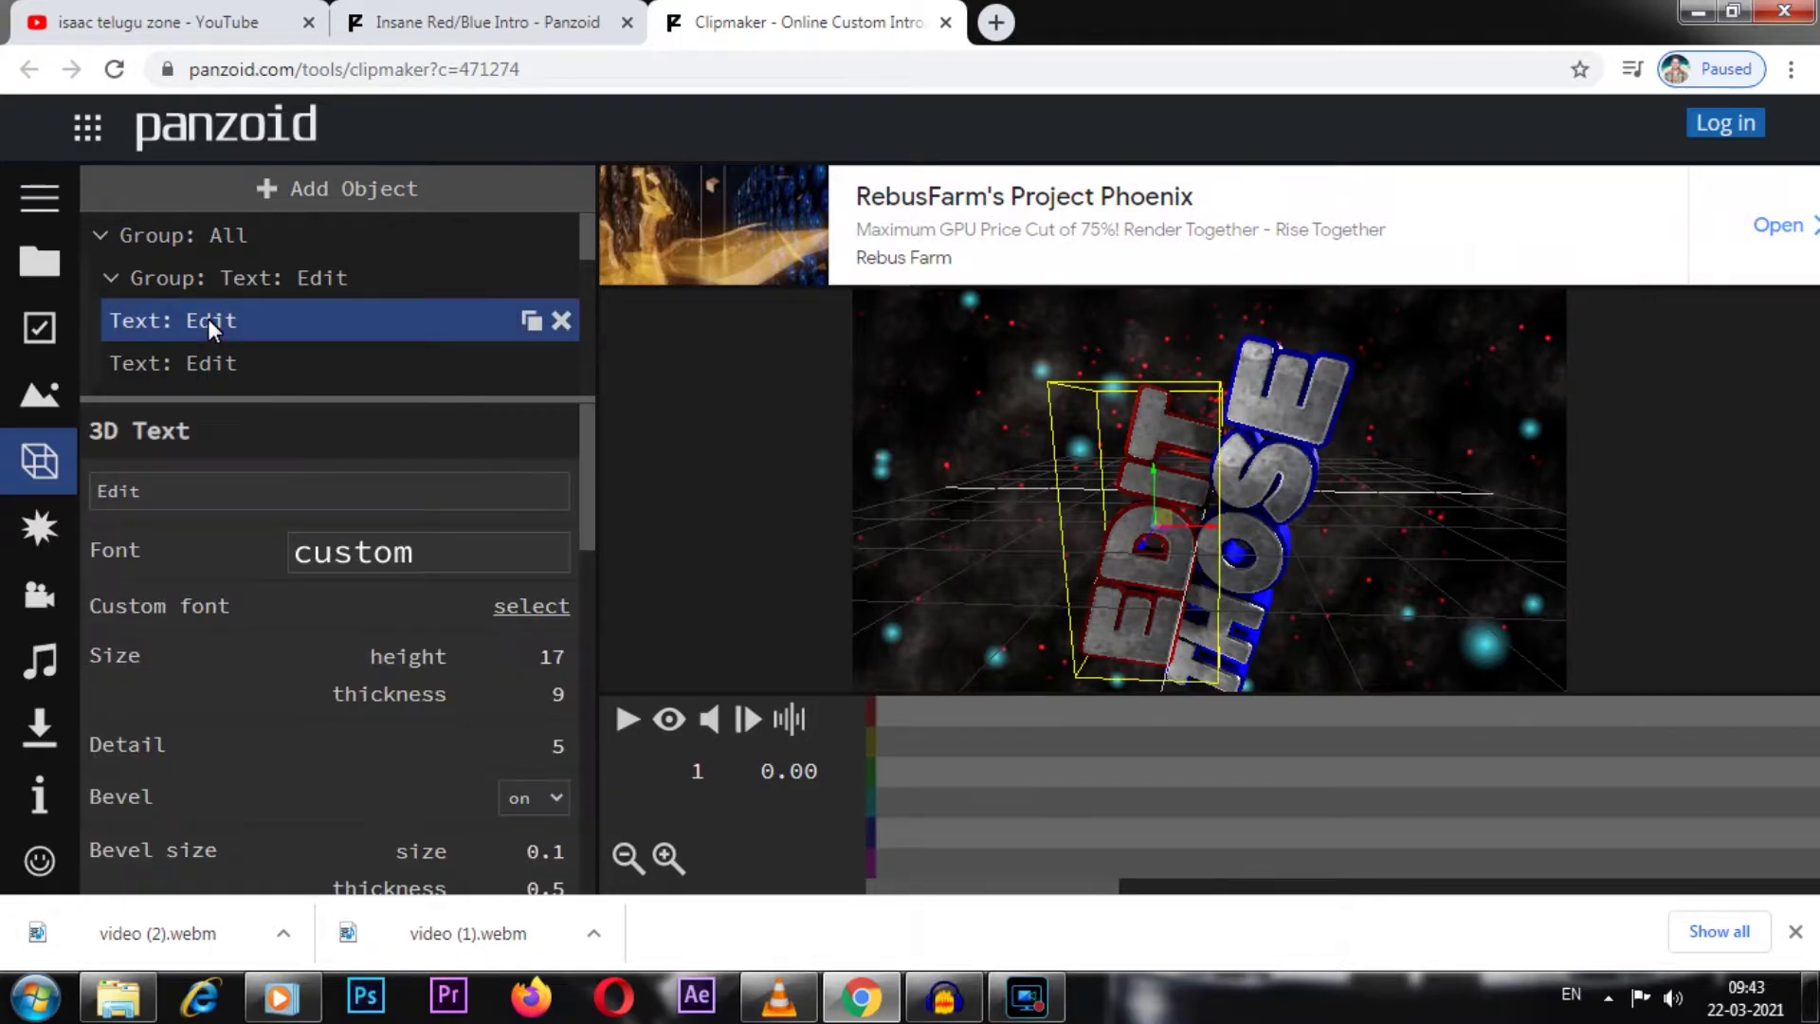
pyautogui.click(121, 498)
pyautogui.write('Isaac')
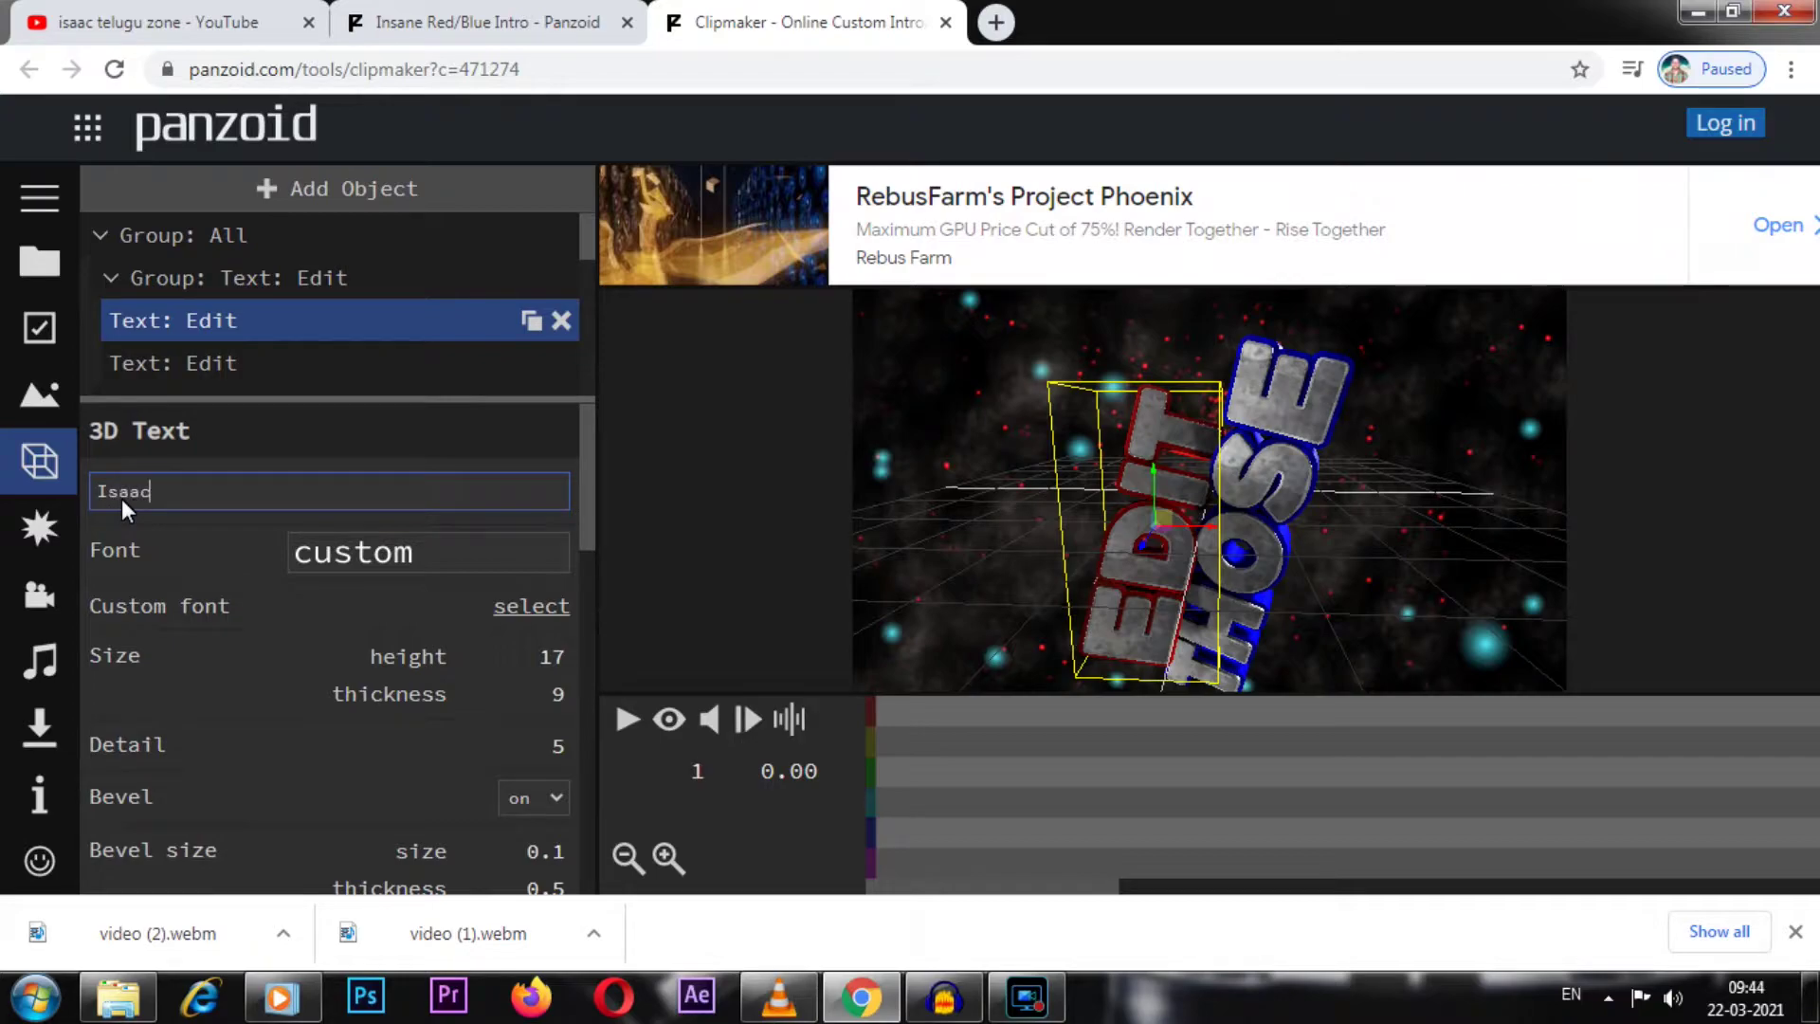
pyautogui.press('Return')
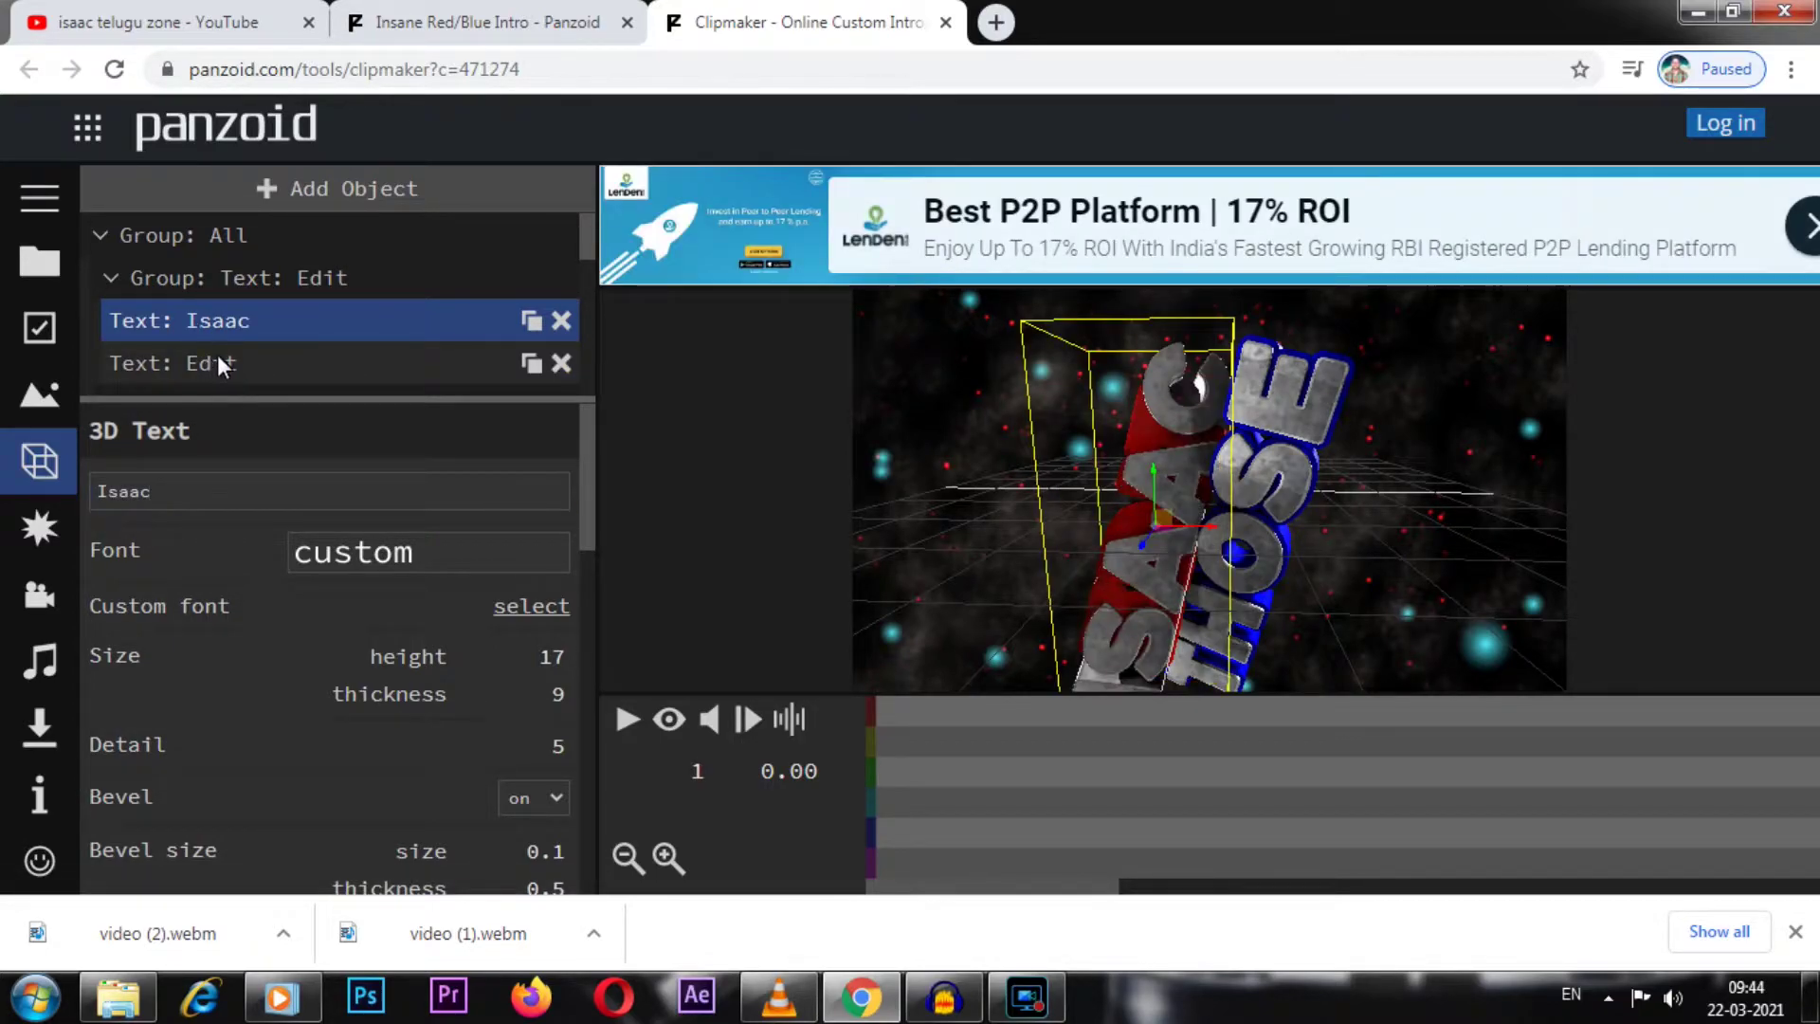
# Replace the second 3D text object in the Edit group with the same first word of the channel name
pyautogui.click(212, 361)
pyautogui.doubleClick(135, 489)
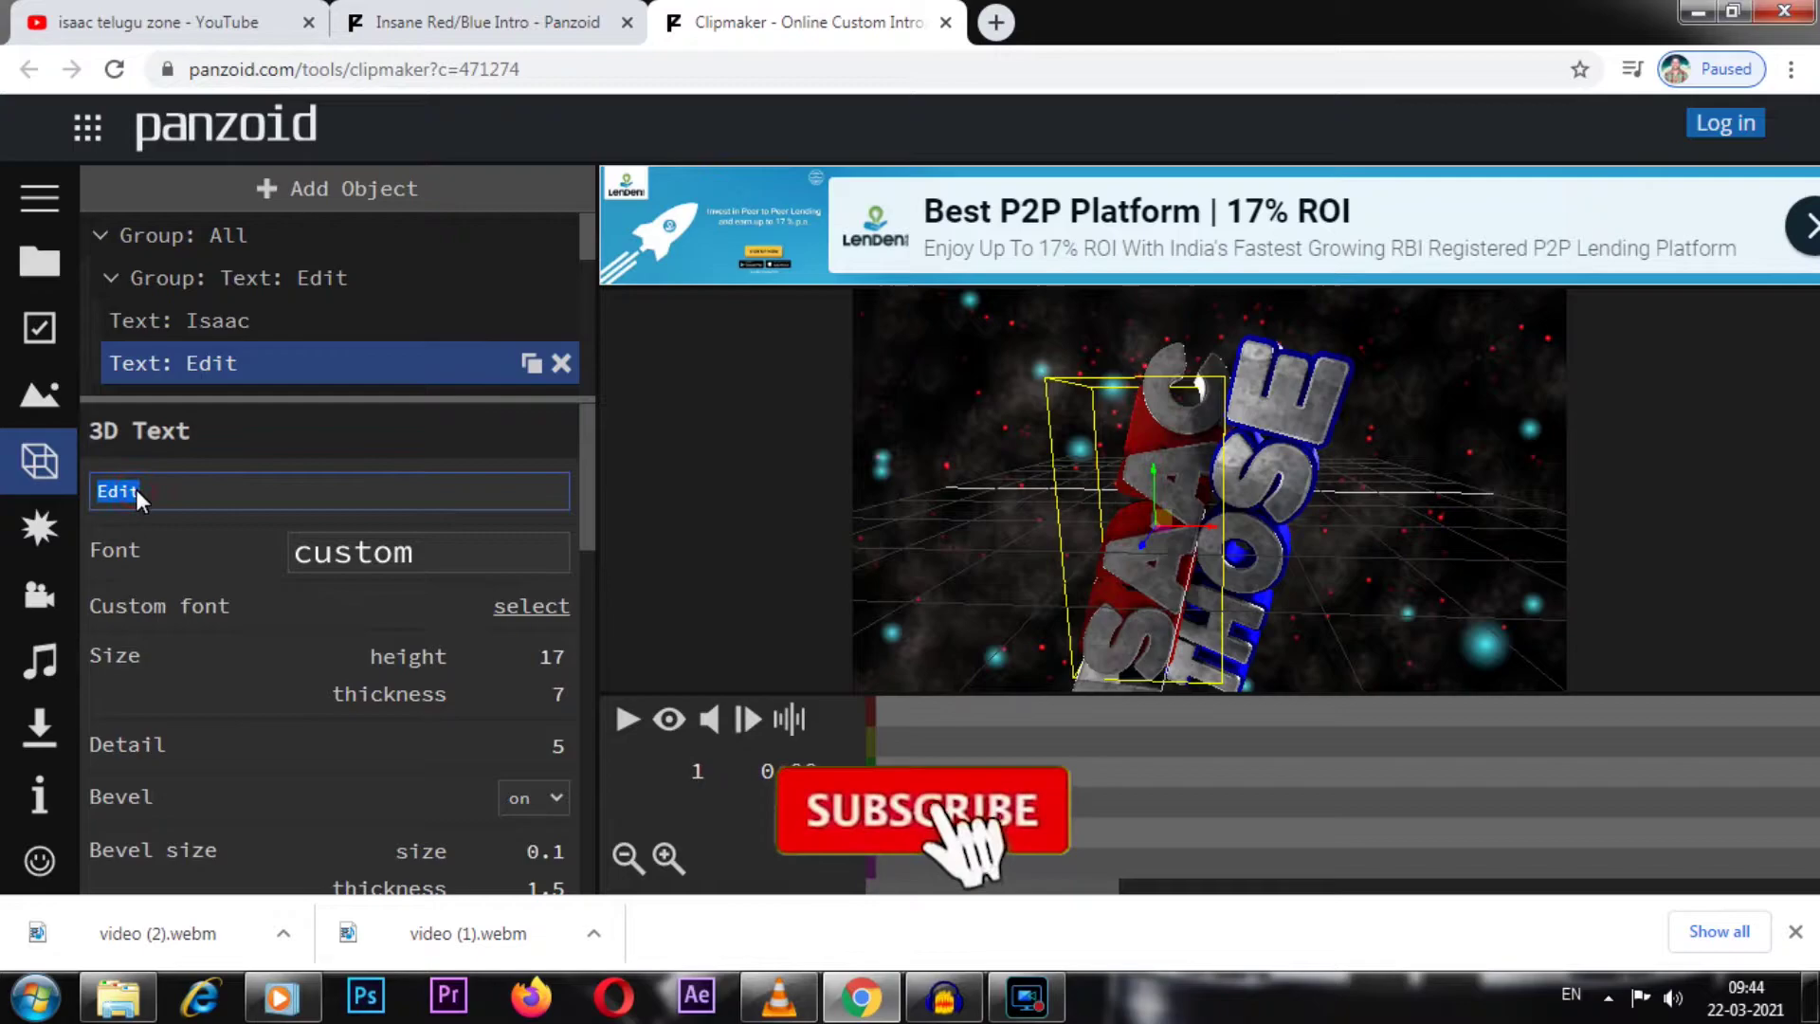
pyautogui.write('Isaac')
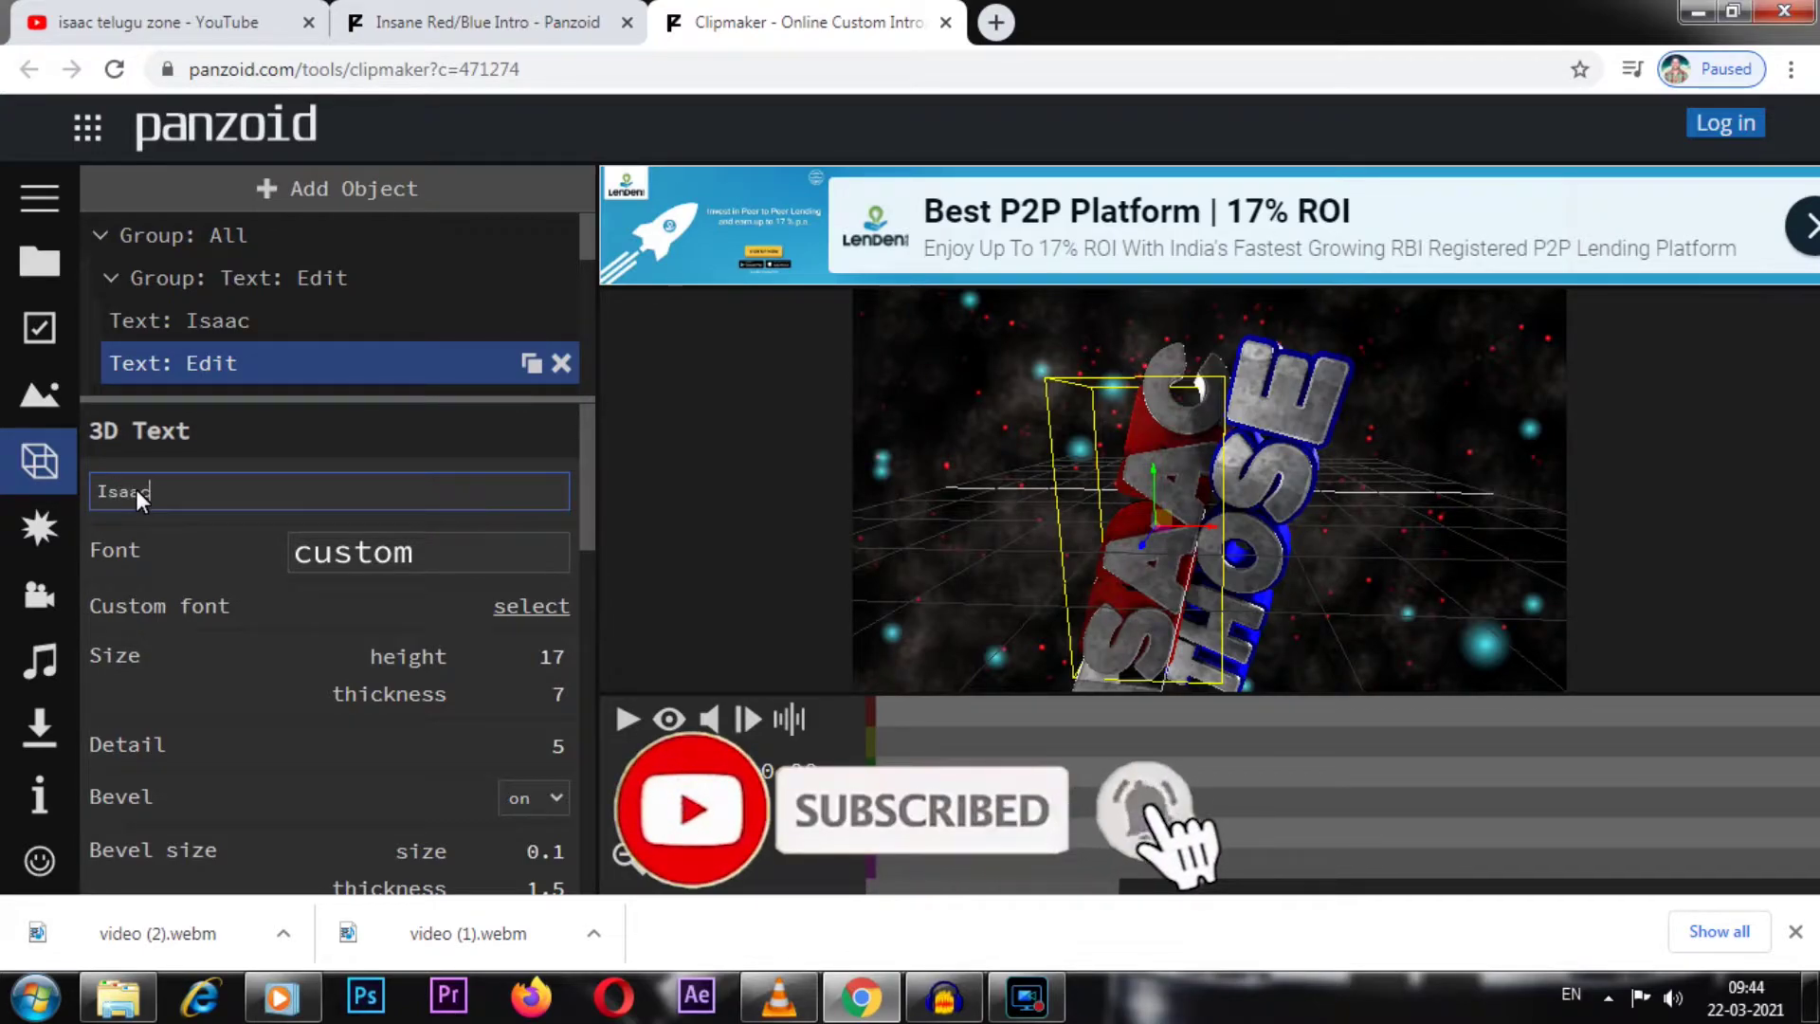
pyautogui.press('Return')
pyautogui.hotkey('ctrl', 'z')
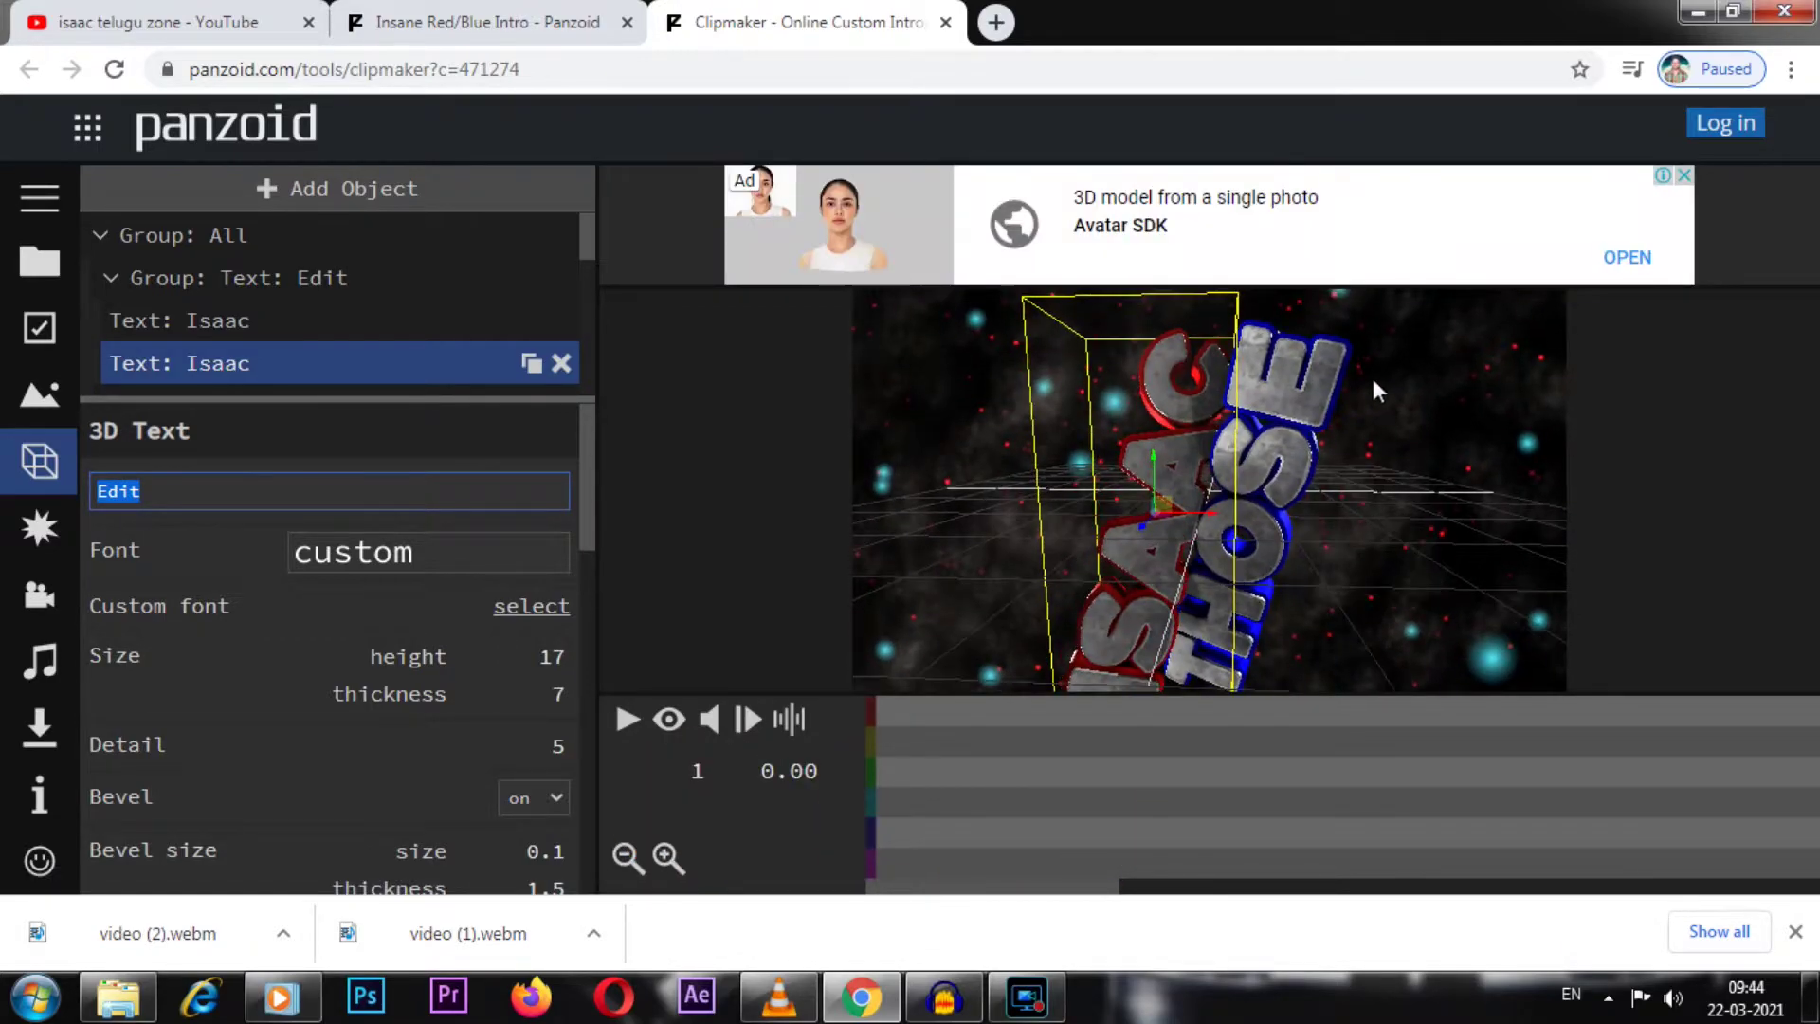
# Change the first 3D text object in the Those group to "Telugu Zone"
pyautogui.scroll(-2, 258, 294)
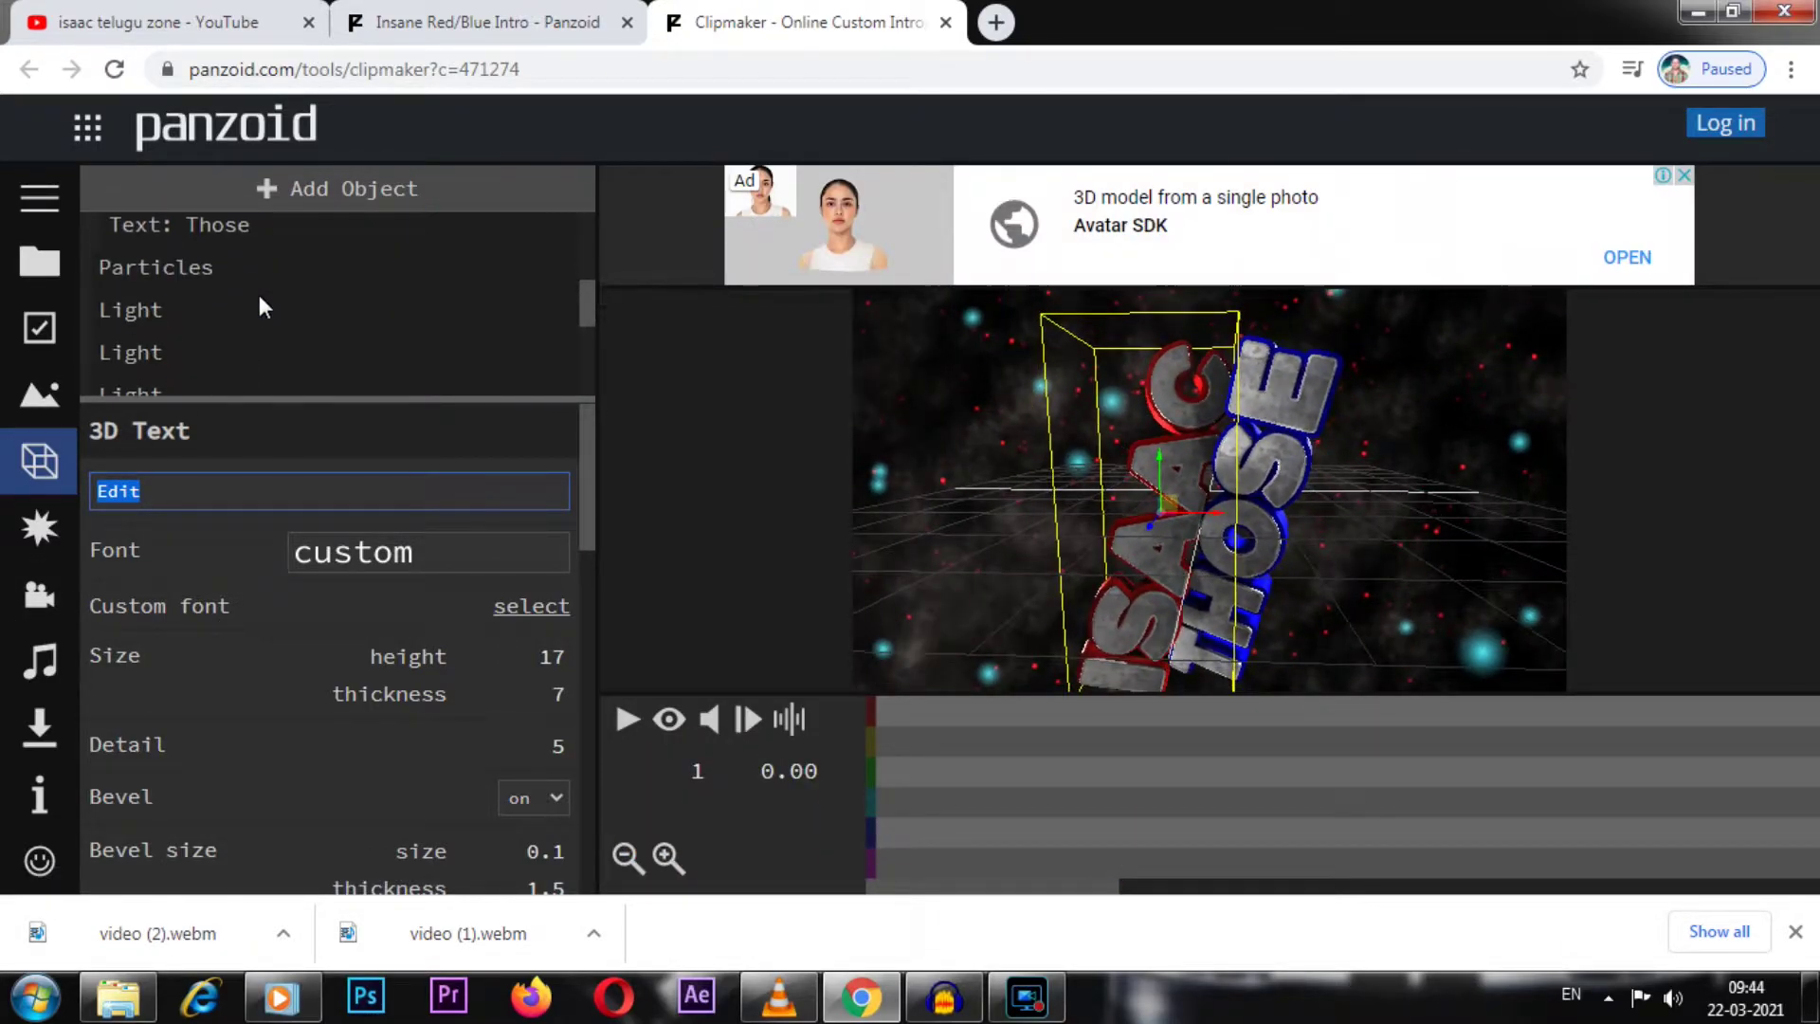
pyautogui.scroll(1, 259, 294)
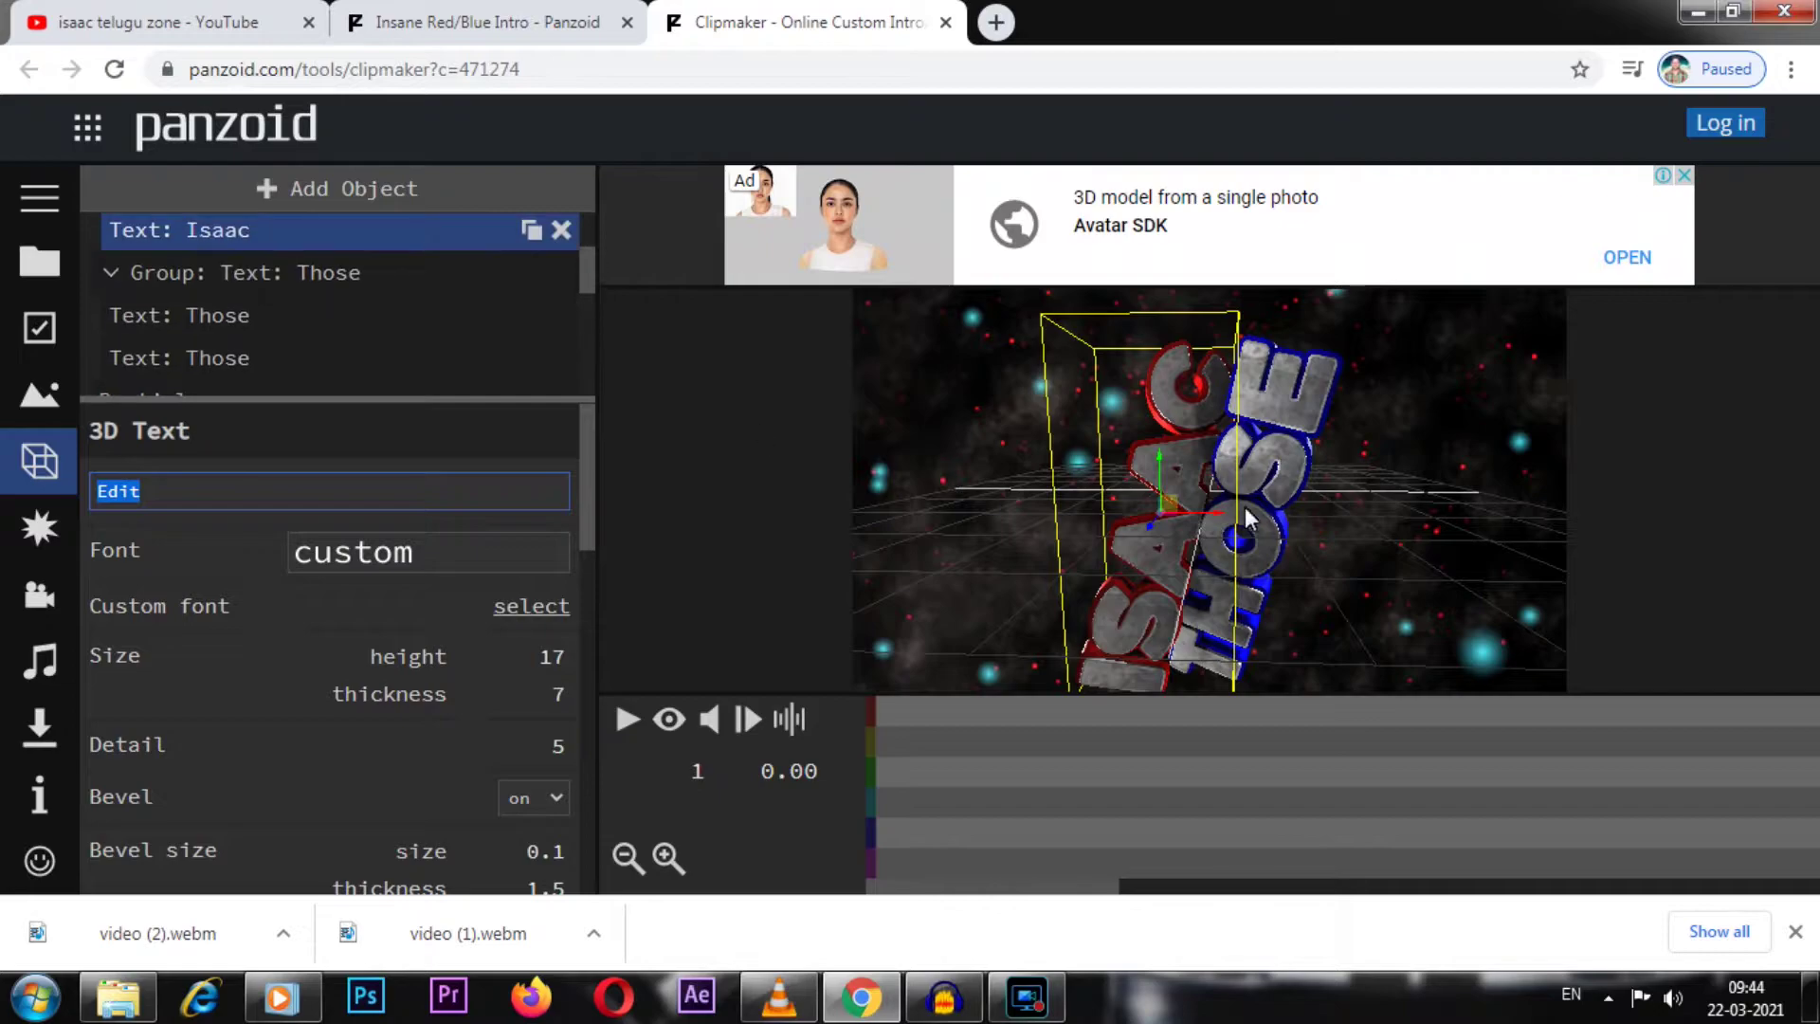
pyautogui.click(229, 316)
pyautogui.click(128, 503)
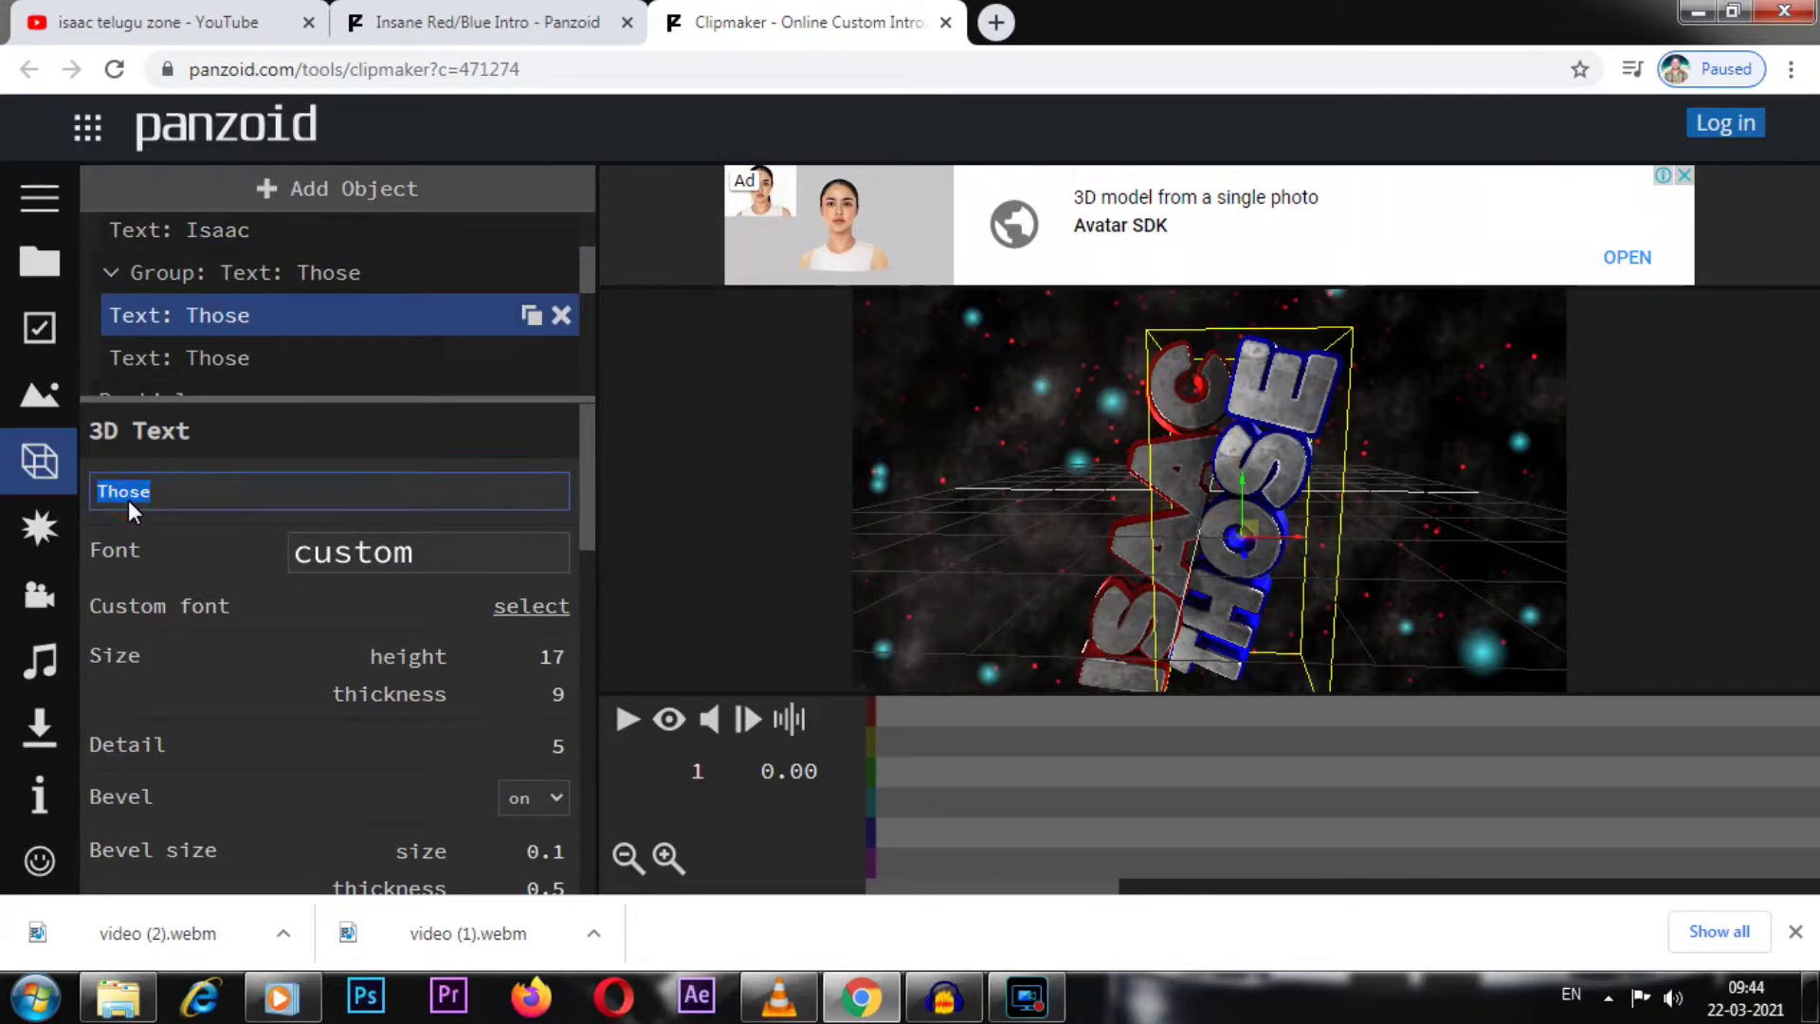
pyautogui.write('Telugu zone')
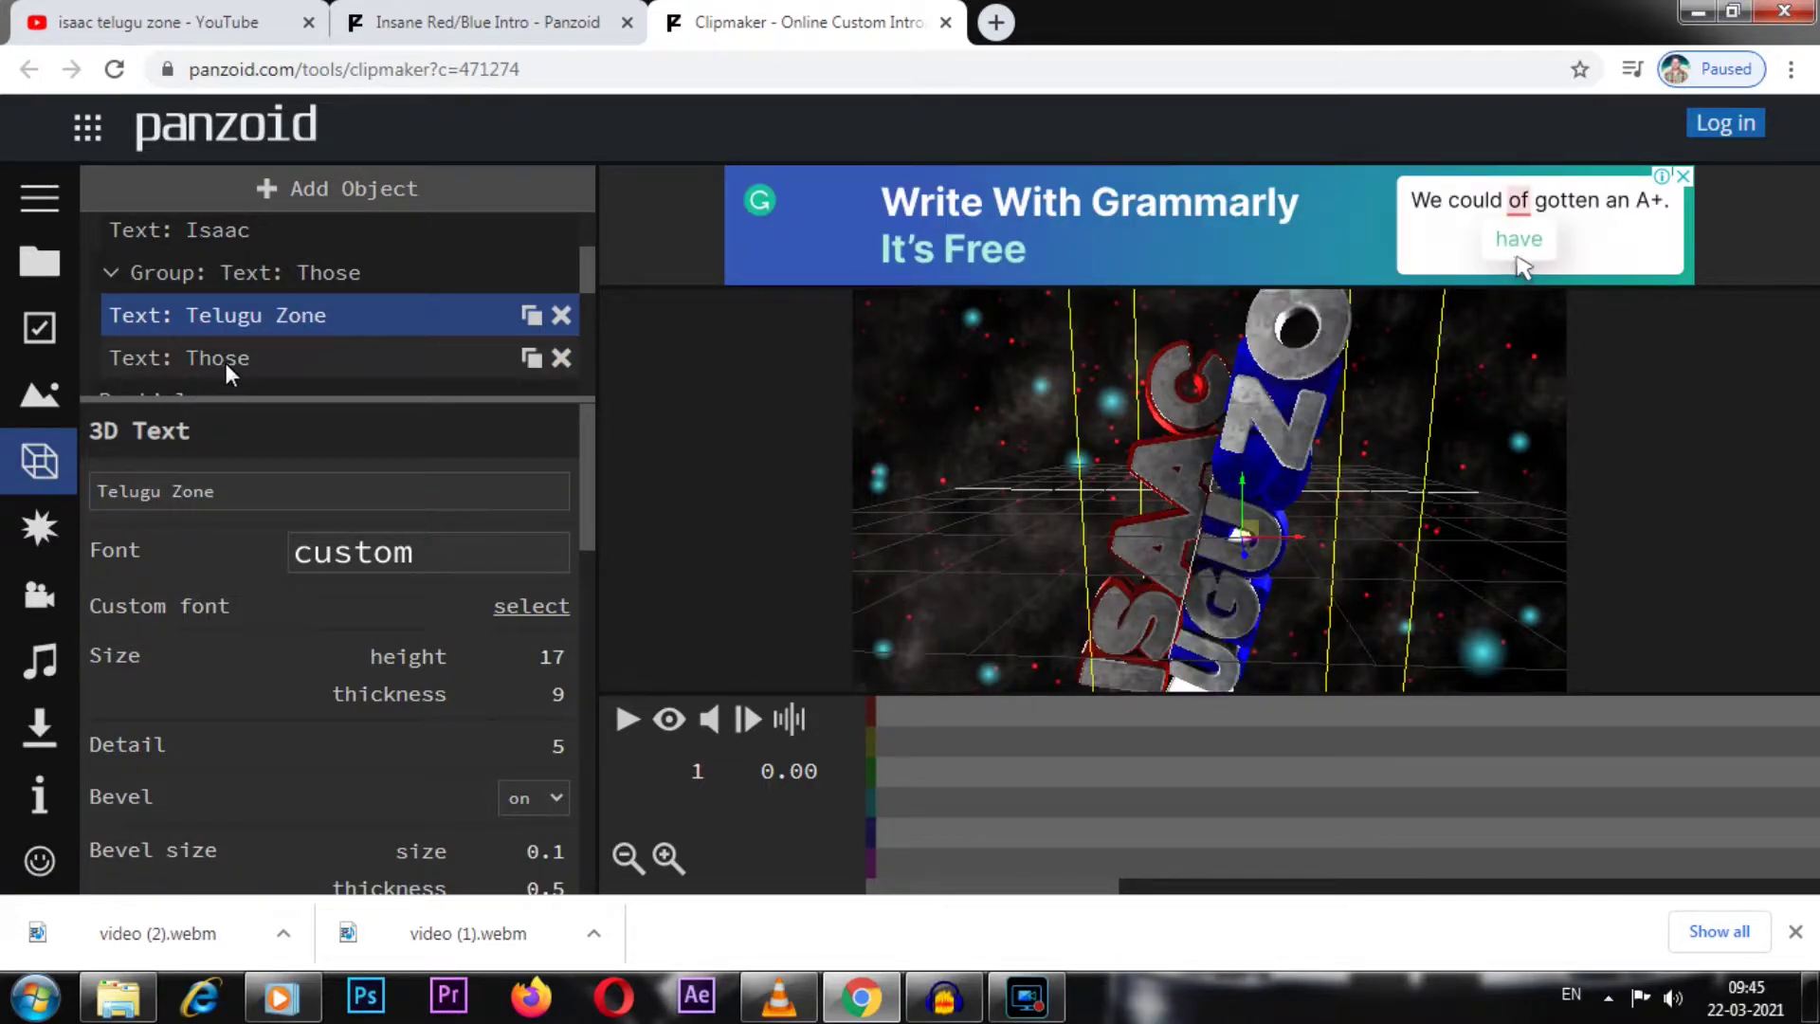
# Change the second 3D text object in the Those group to "Telugu Zone" as well
pyautogui.click(226, 360)
pyautogui.click(142, 507)
pyautogui.write('Telugu')
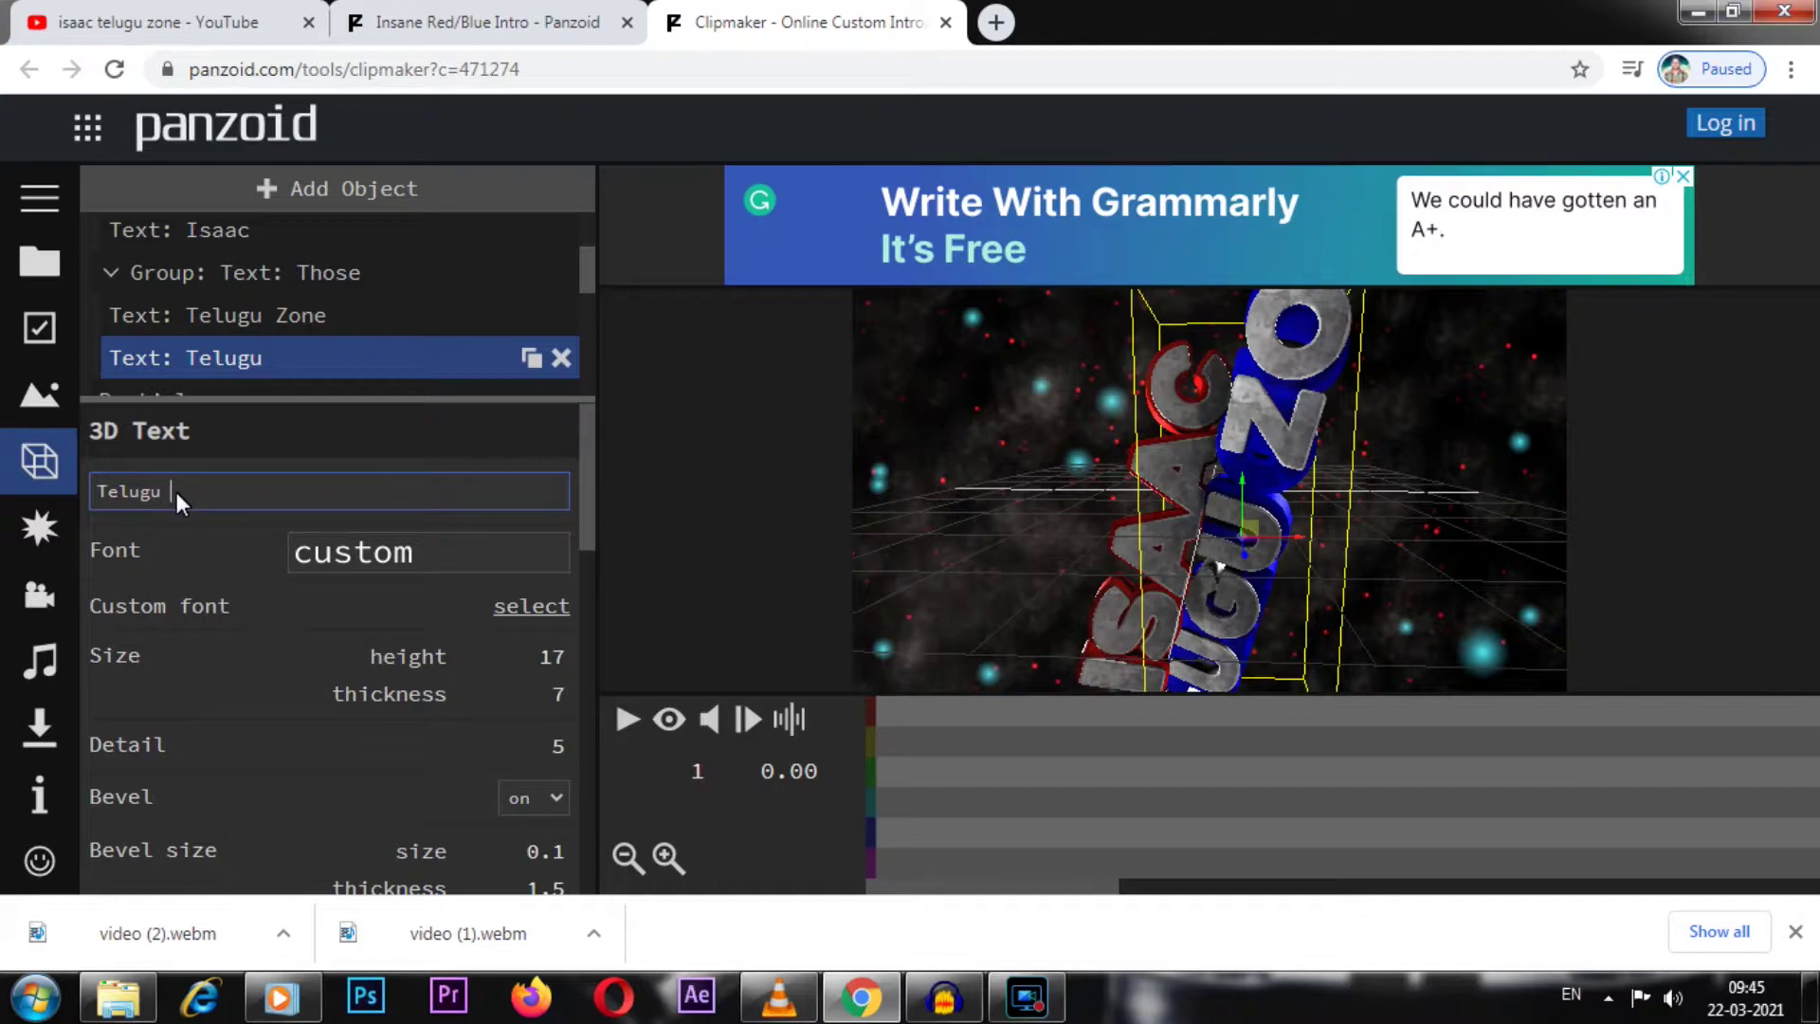
pyautogui.write(' Zone')
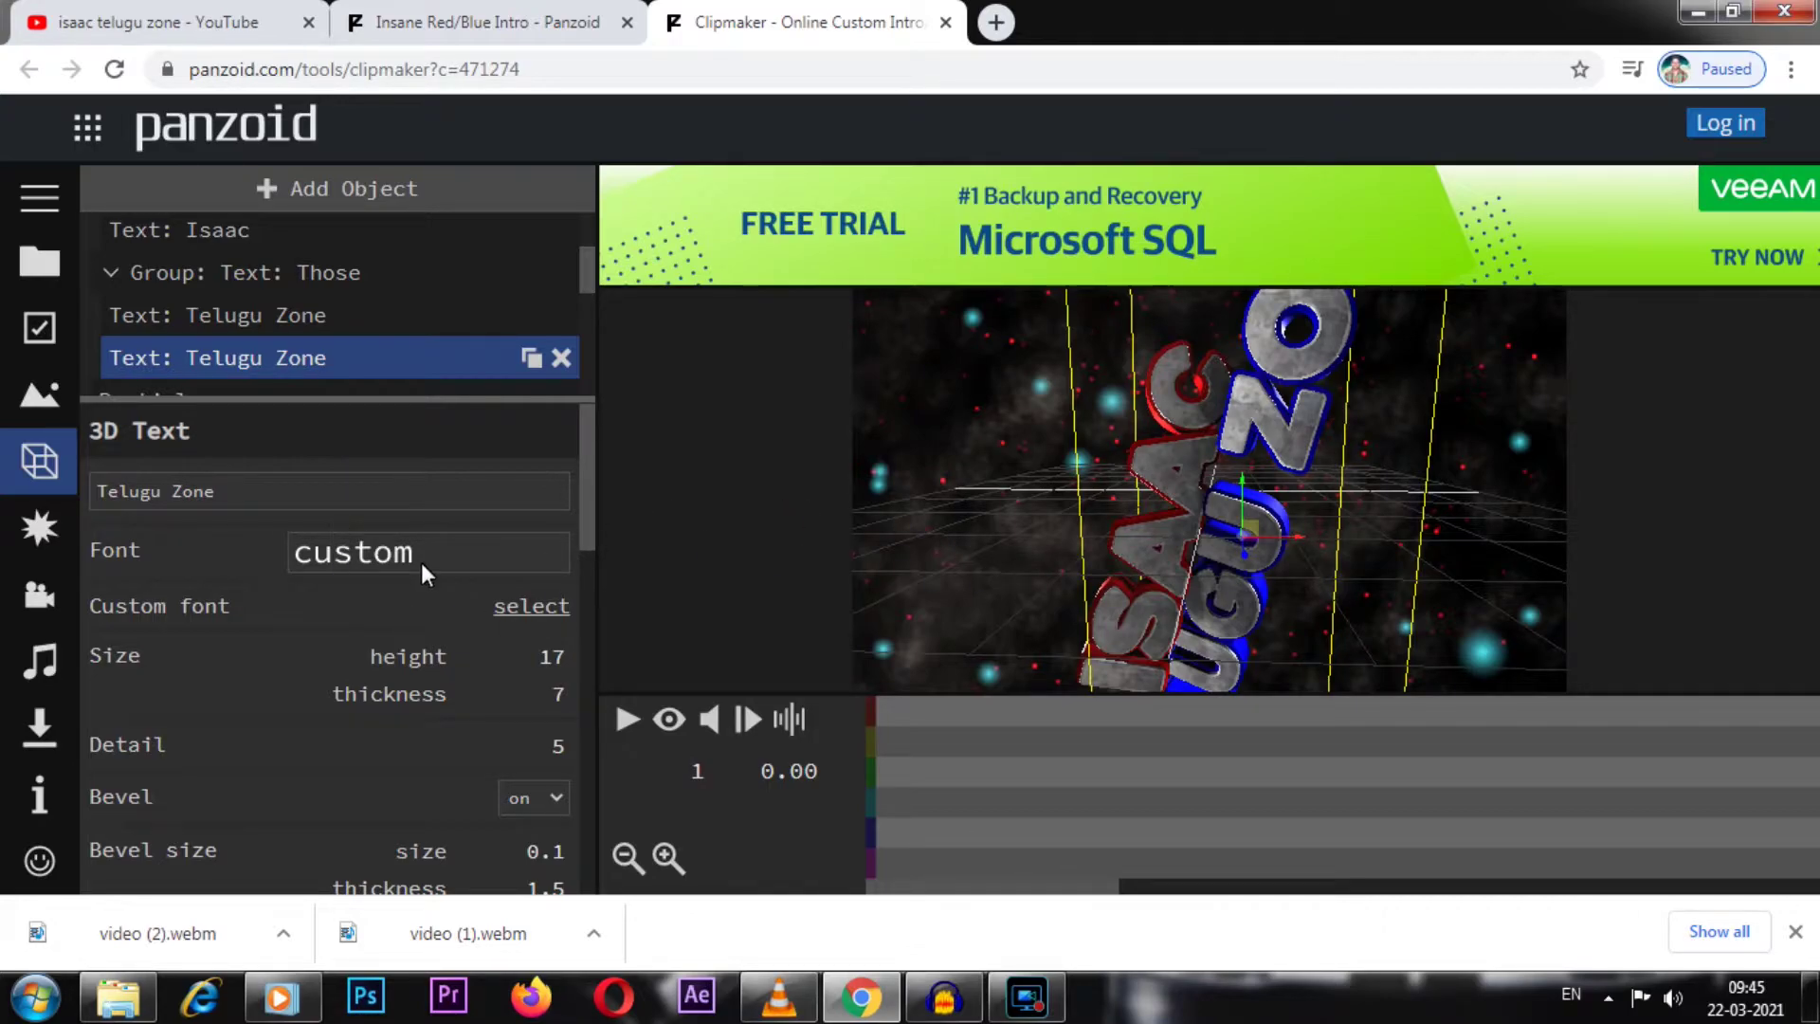
# Examine the built-in fonts and the custom font file picker for the second Telugu Zone 3D text
pyautogui.click(361, 556)
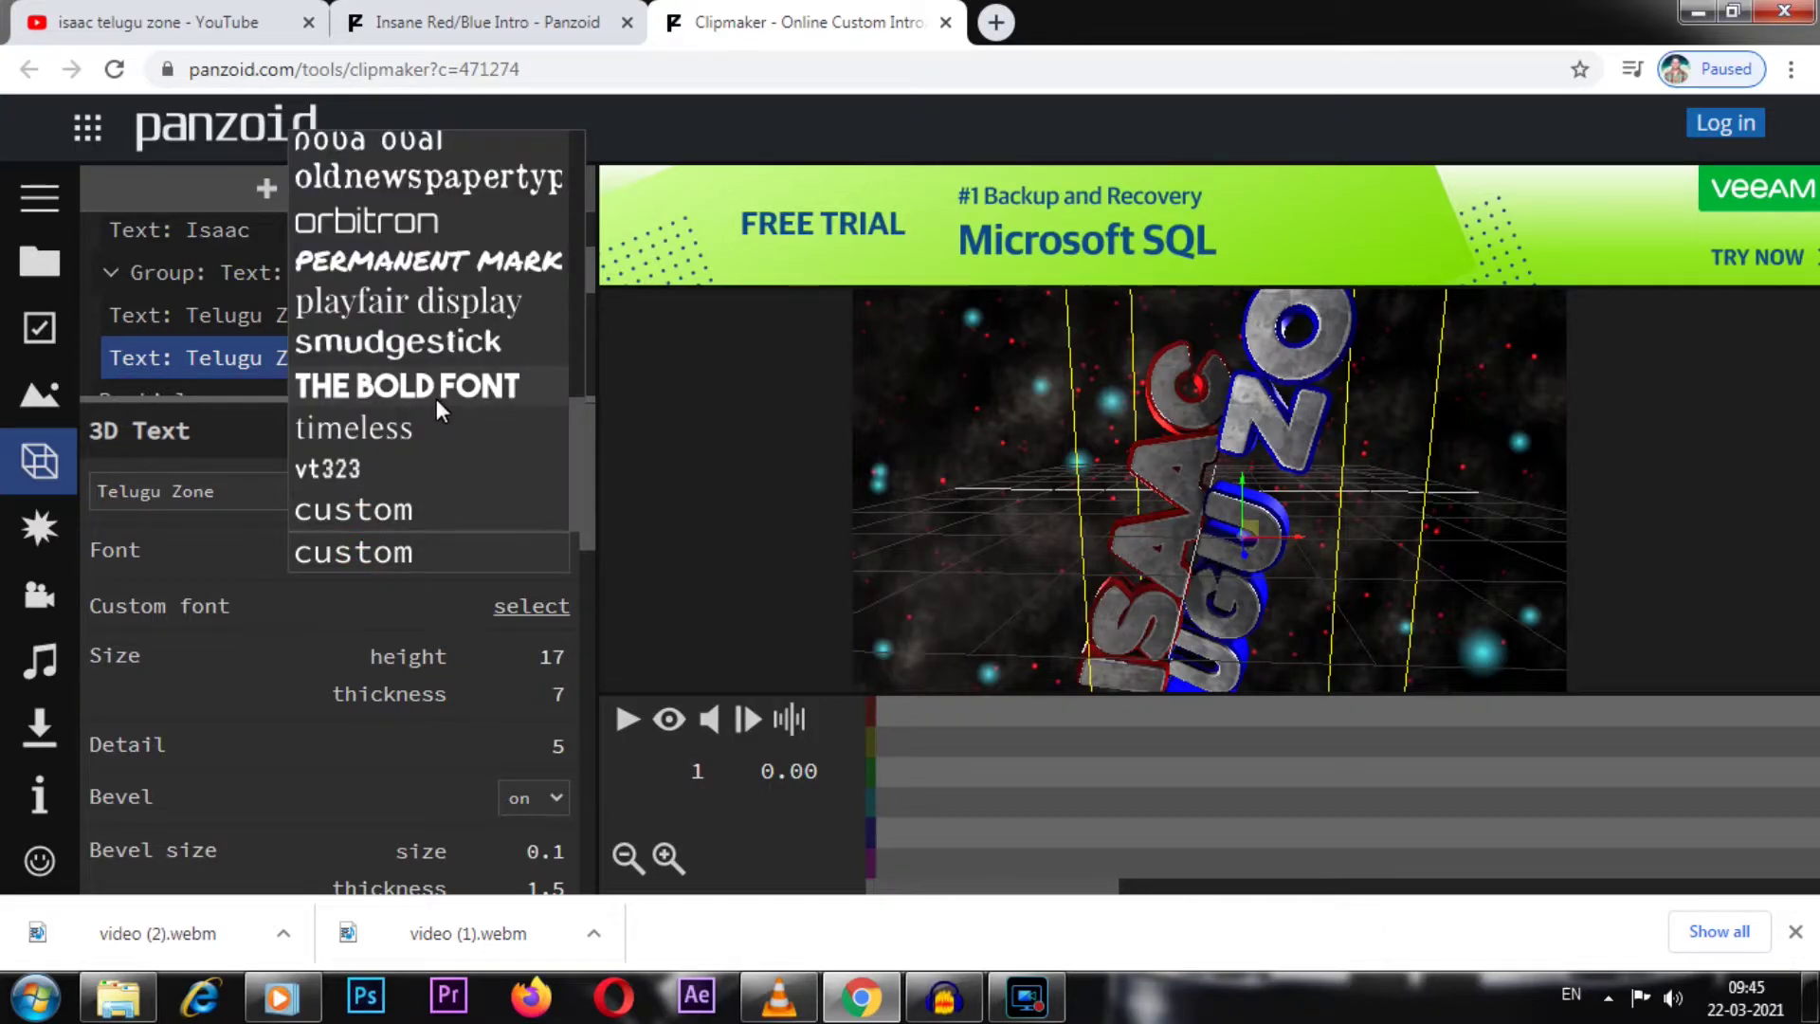
pyautogui.scroll(3, 454, 404)
pyautogui.scroll(5, 455, 398)
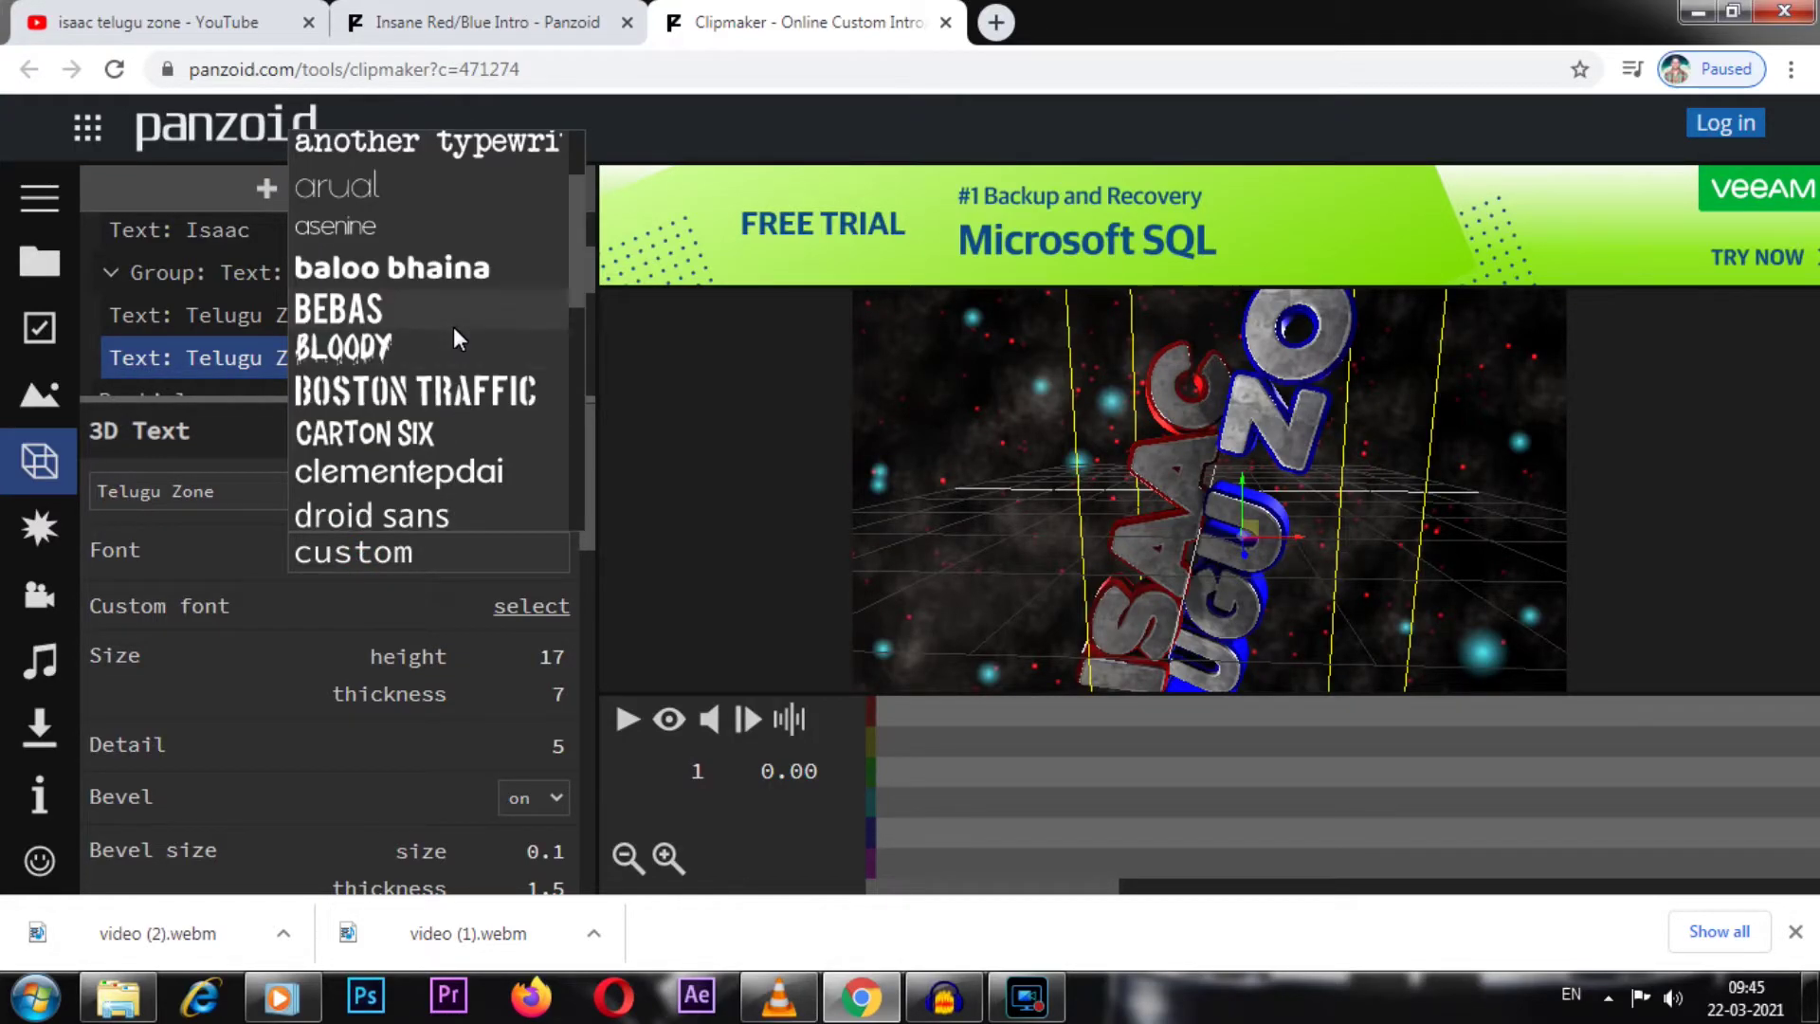
pyautogui.scroll(2, 464, 265)
pyautogui.scroll(-1, 474, 228)
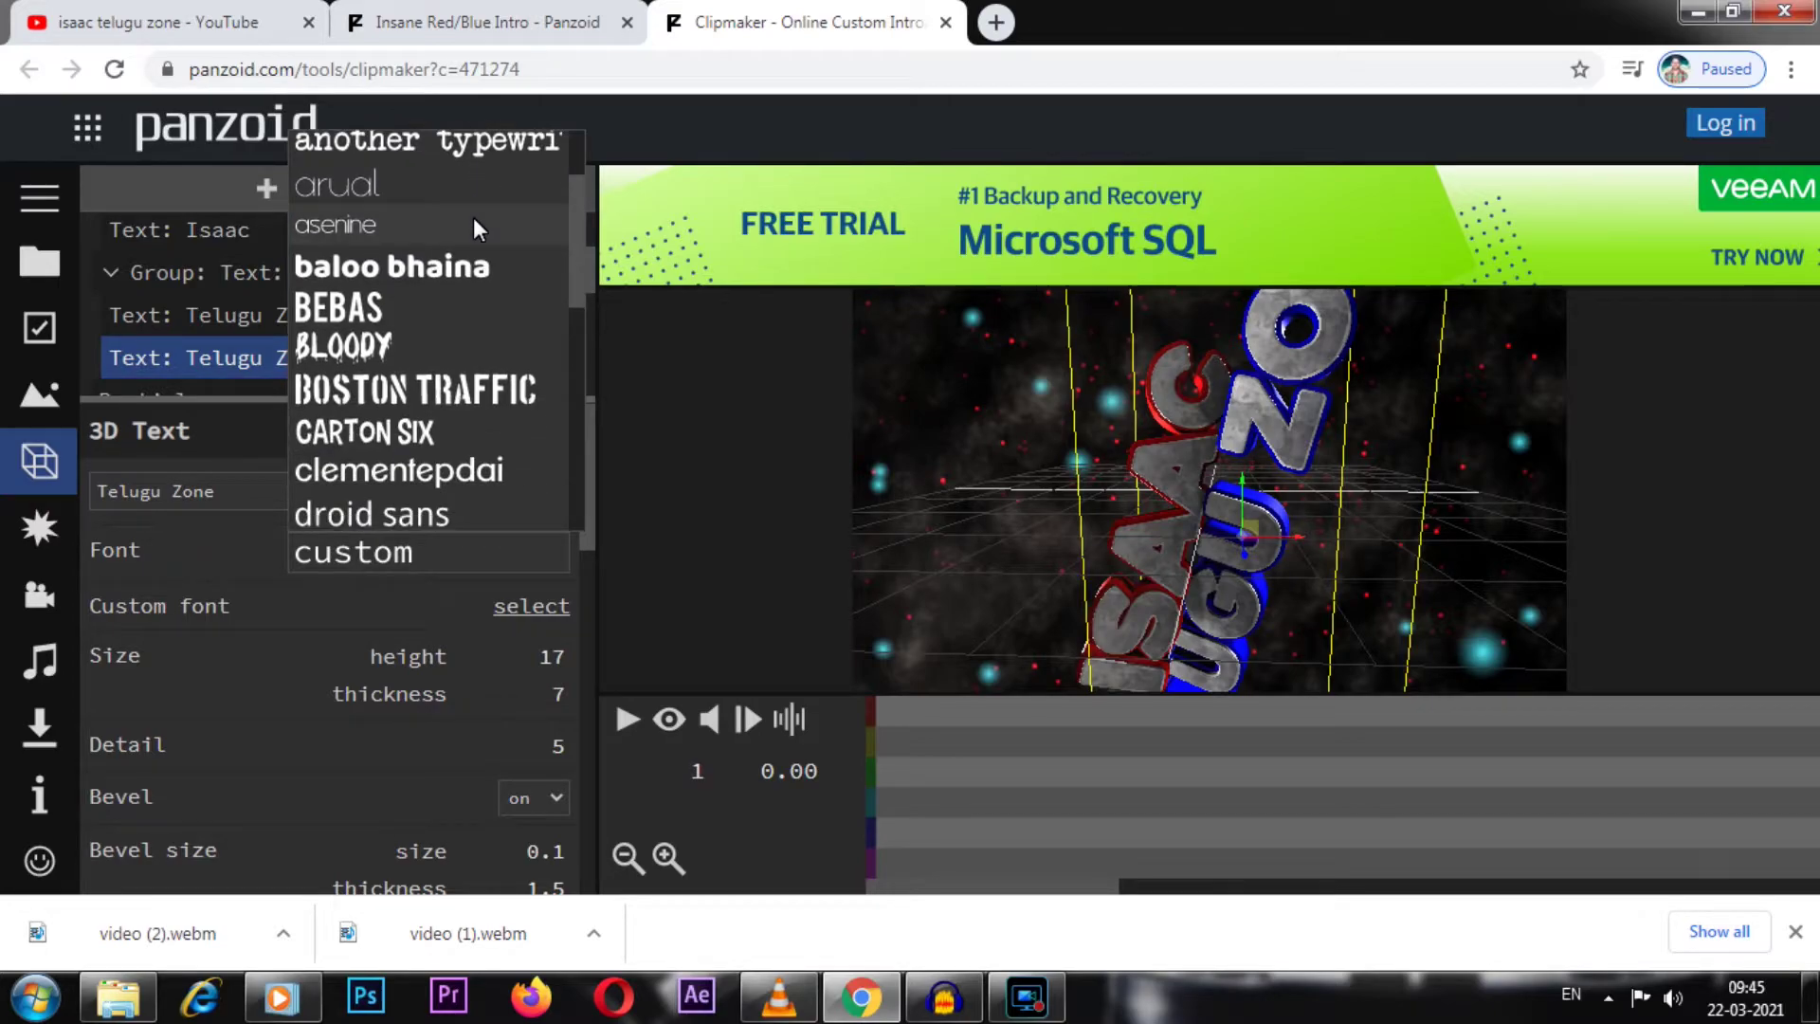
pyautogui.scroll(1, 474, 218)
pyautogui.scroll(-10, 472, 285)
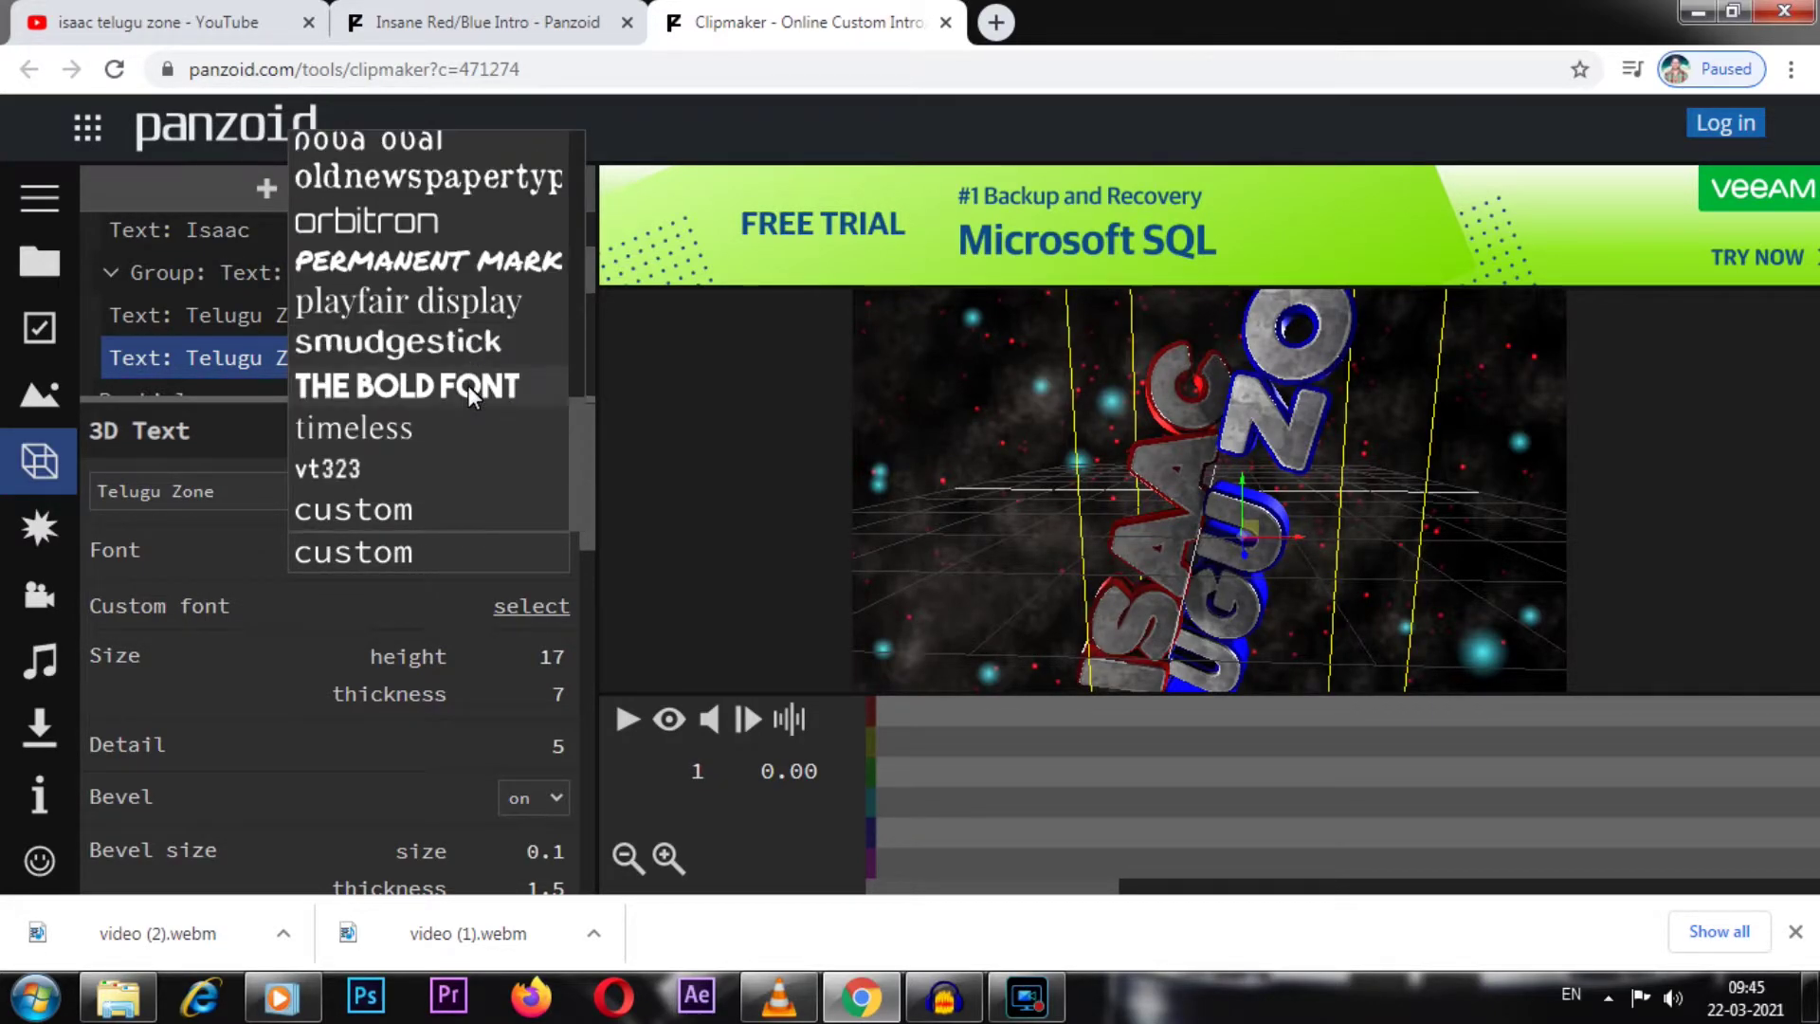
pyautogui.scroll(4, 463, 450)
pyautogui.scroll(1, 464, 449)
pyautogui.scroll(-10, 417, 474)
pyautogui.doubleClick(387, 553)
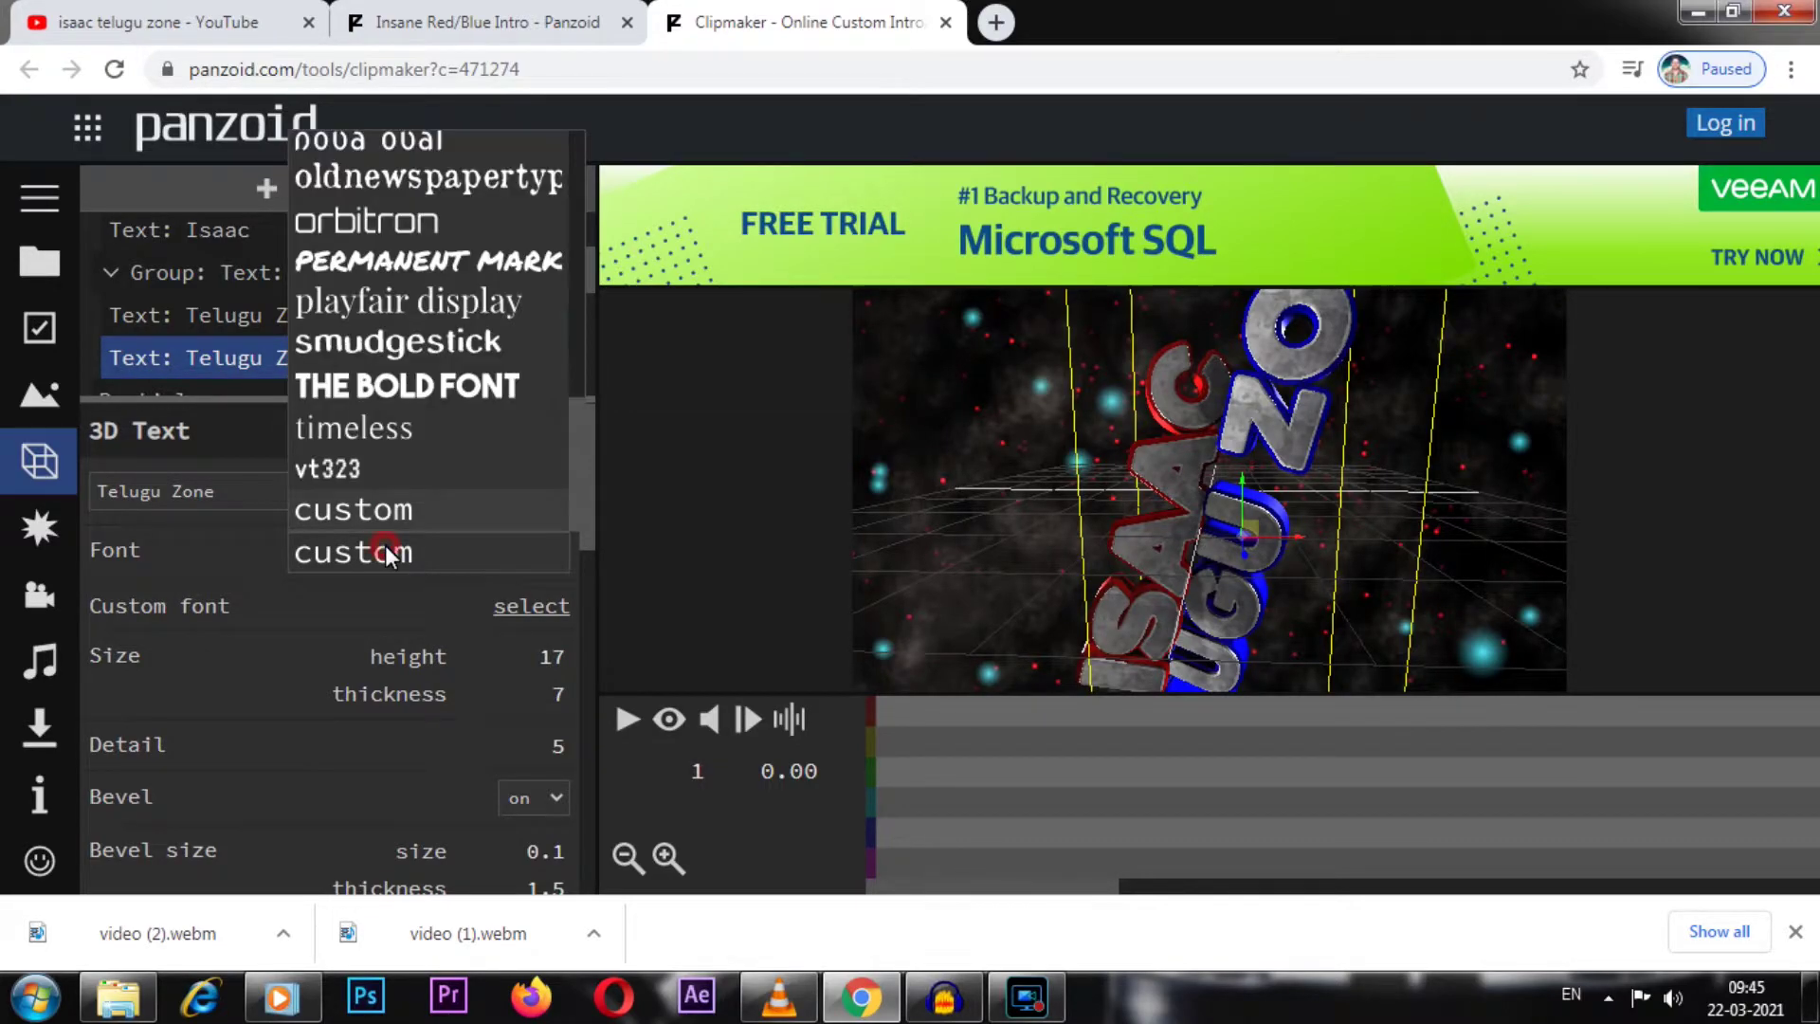
pyautogui.click(237, 561)
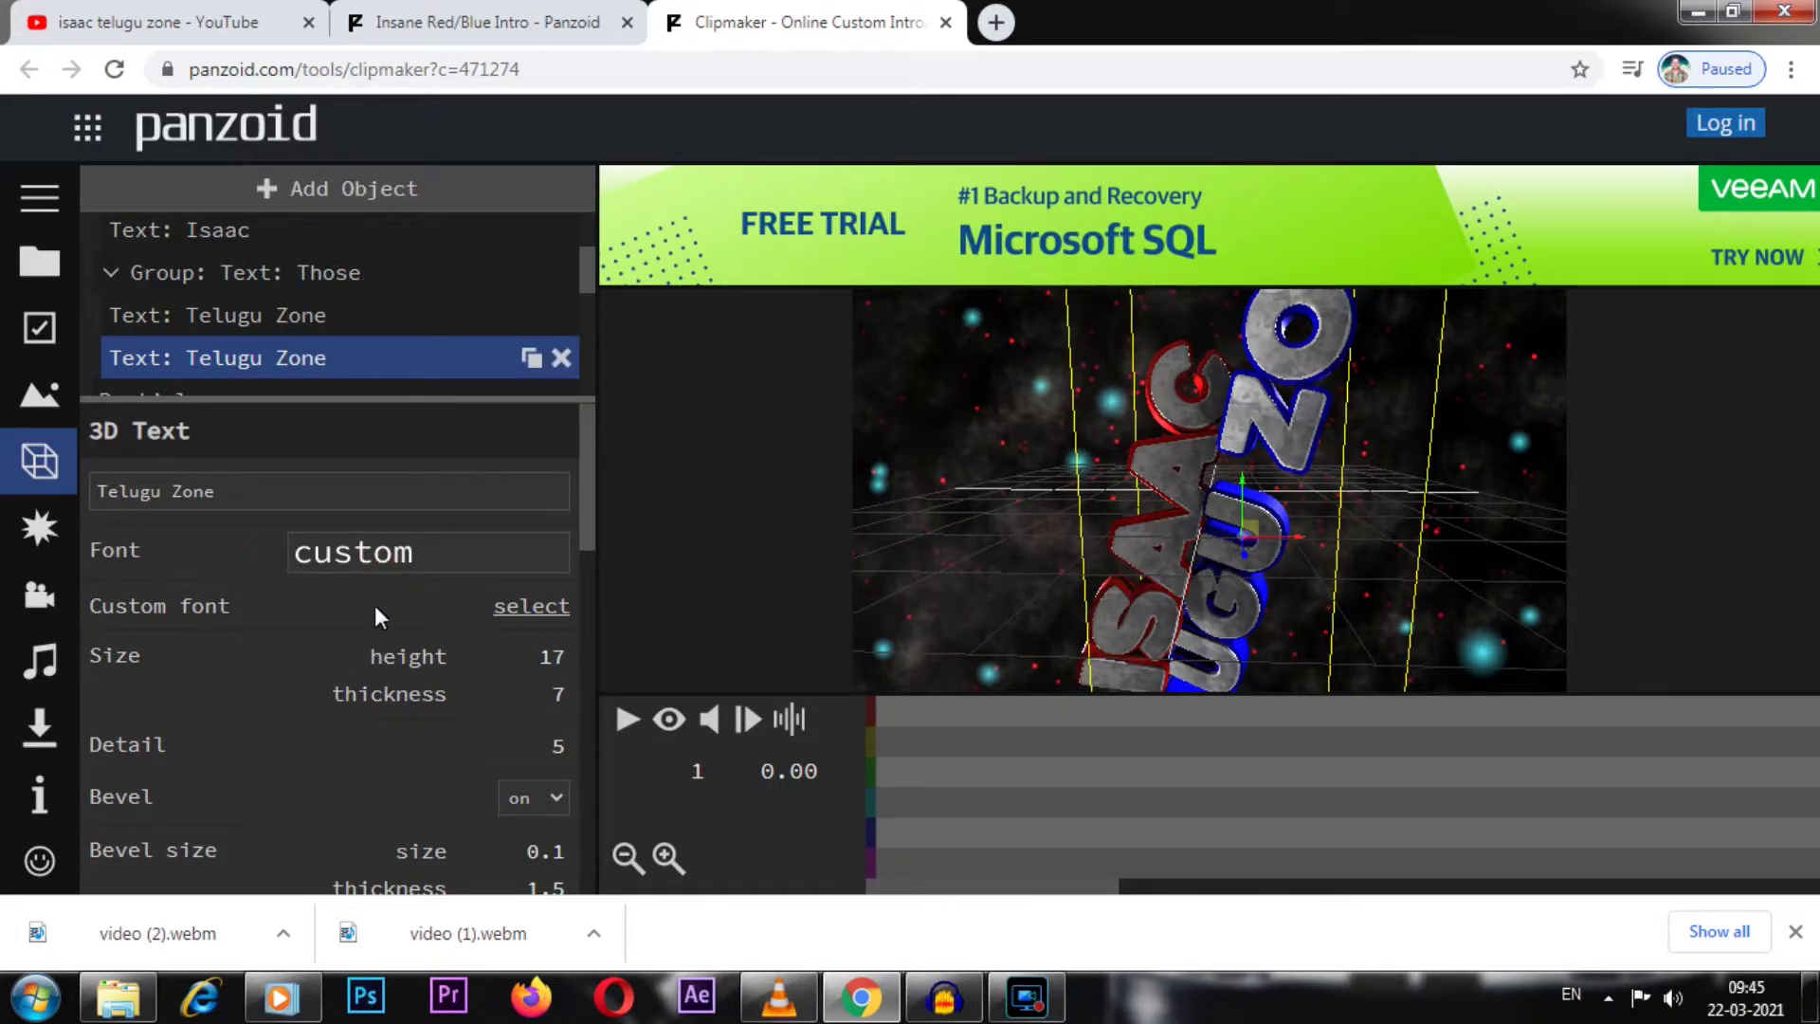
pyautogui.click(539, 605)
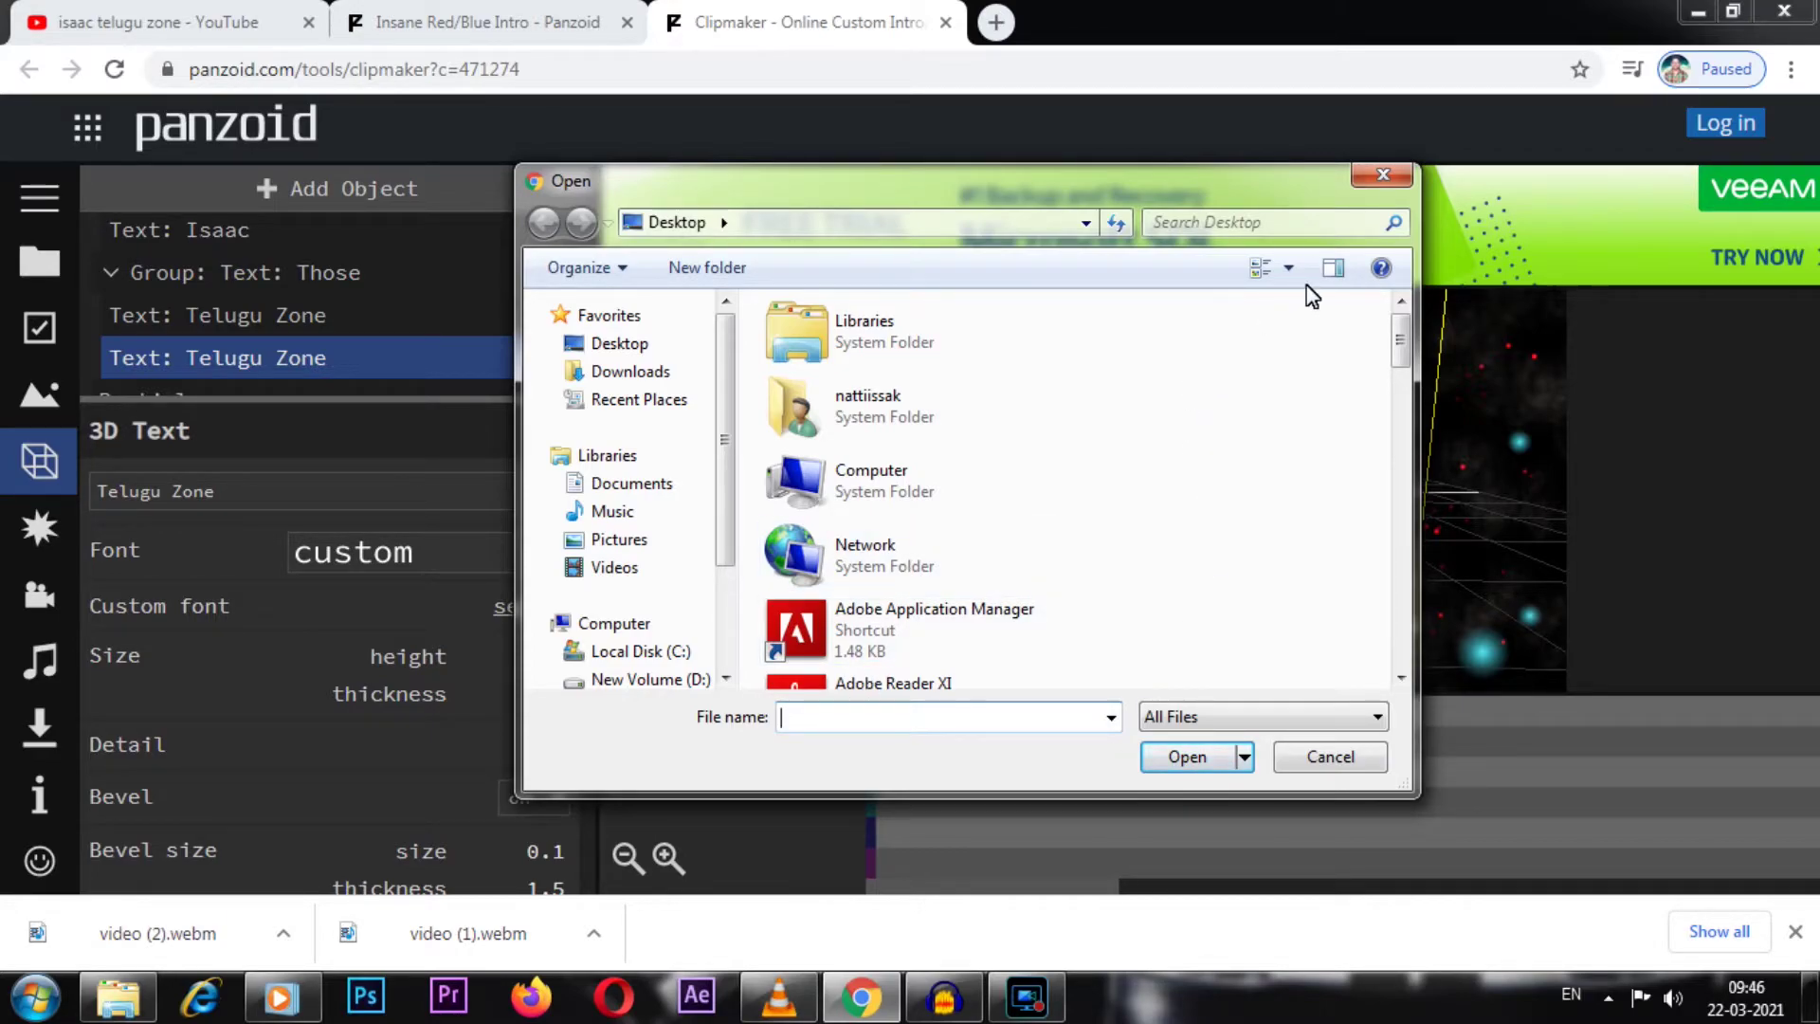
pyautogui.click(1360, 180)
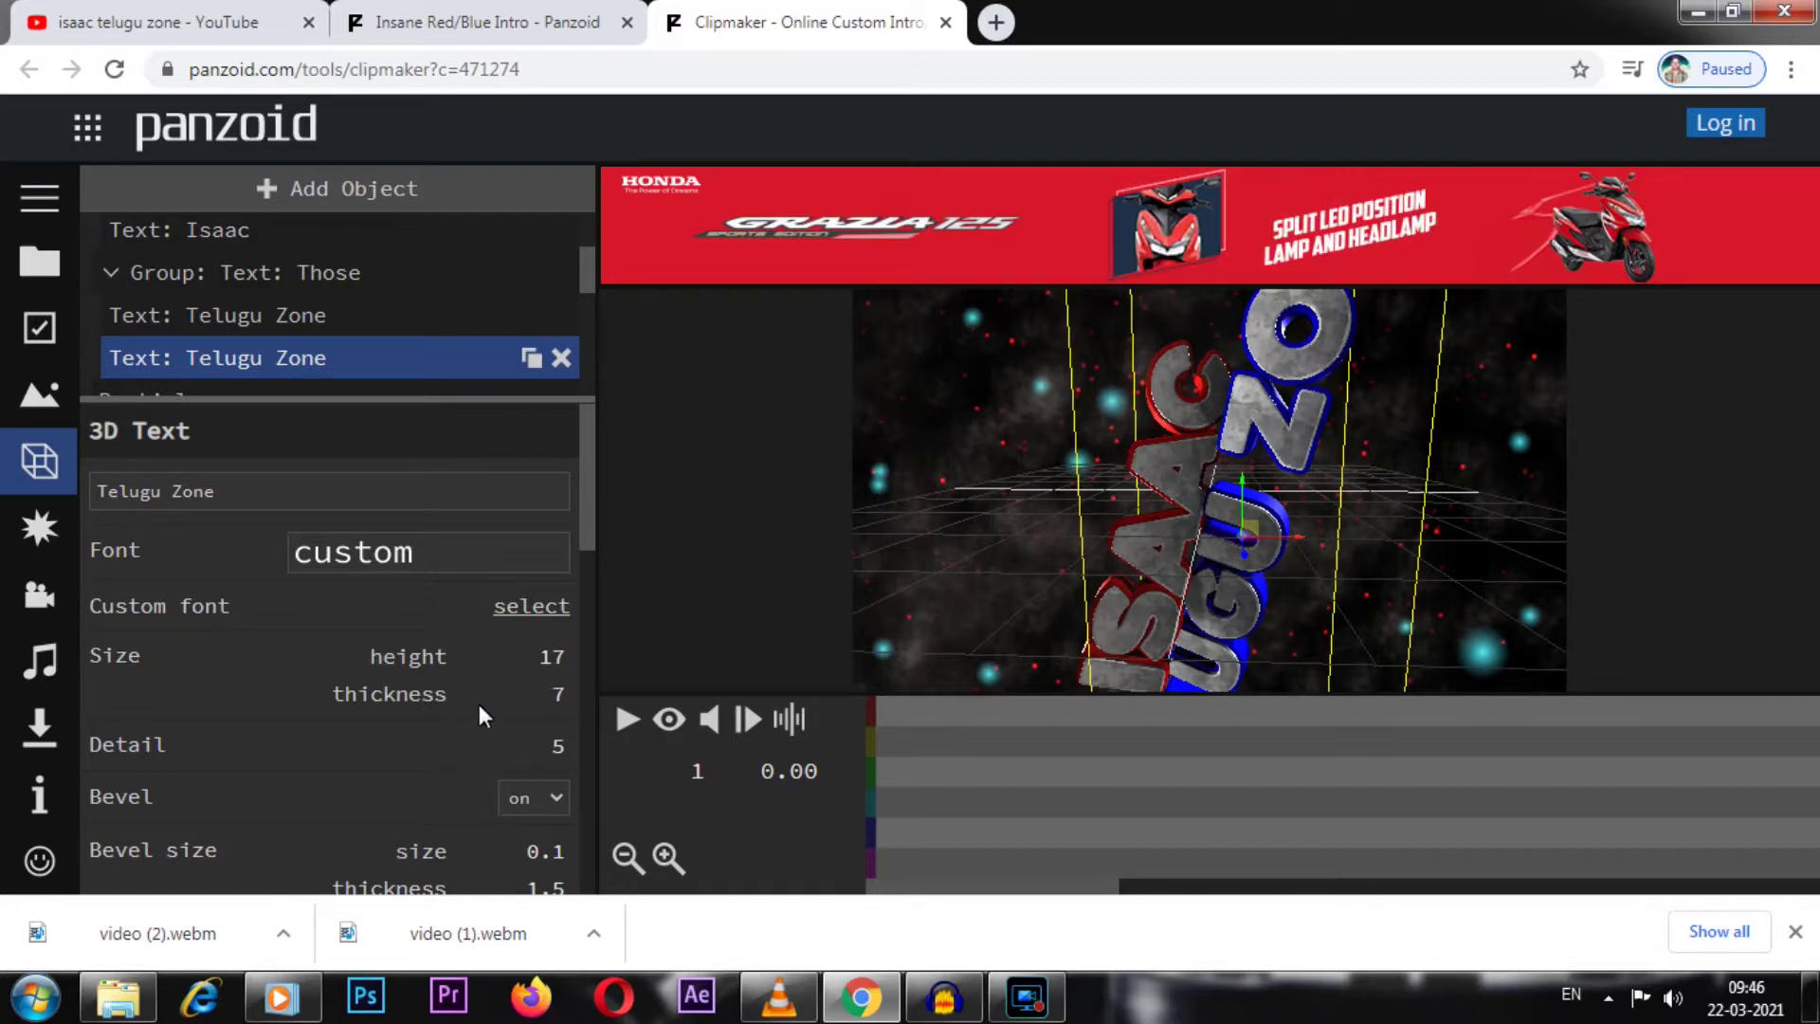
# Set the Detail of the second Telugu Zone 3D text to 7
pyautogui.moveTo(588, 521); pyautogui.dragTo(965, 565)
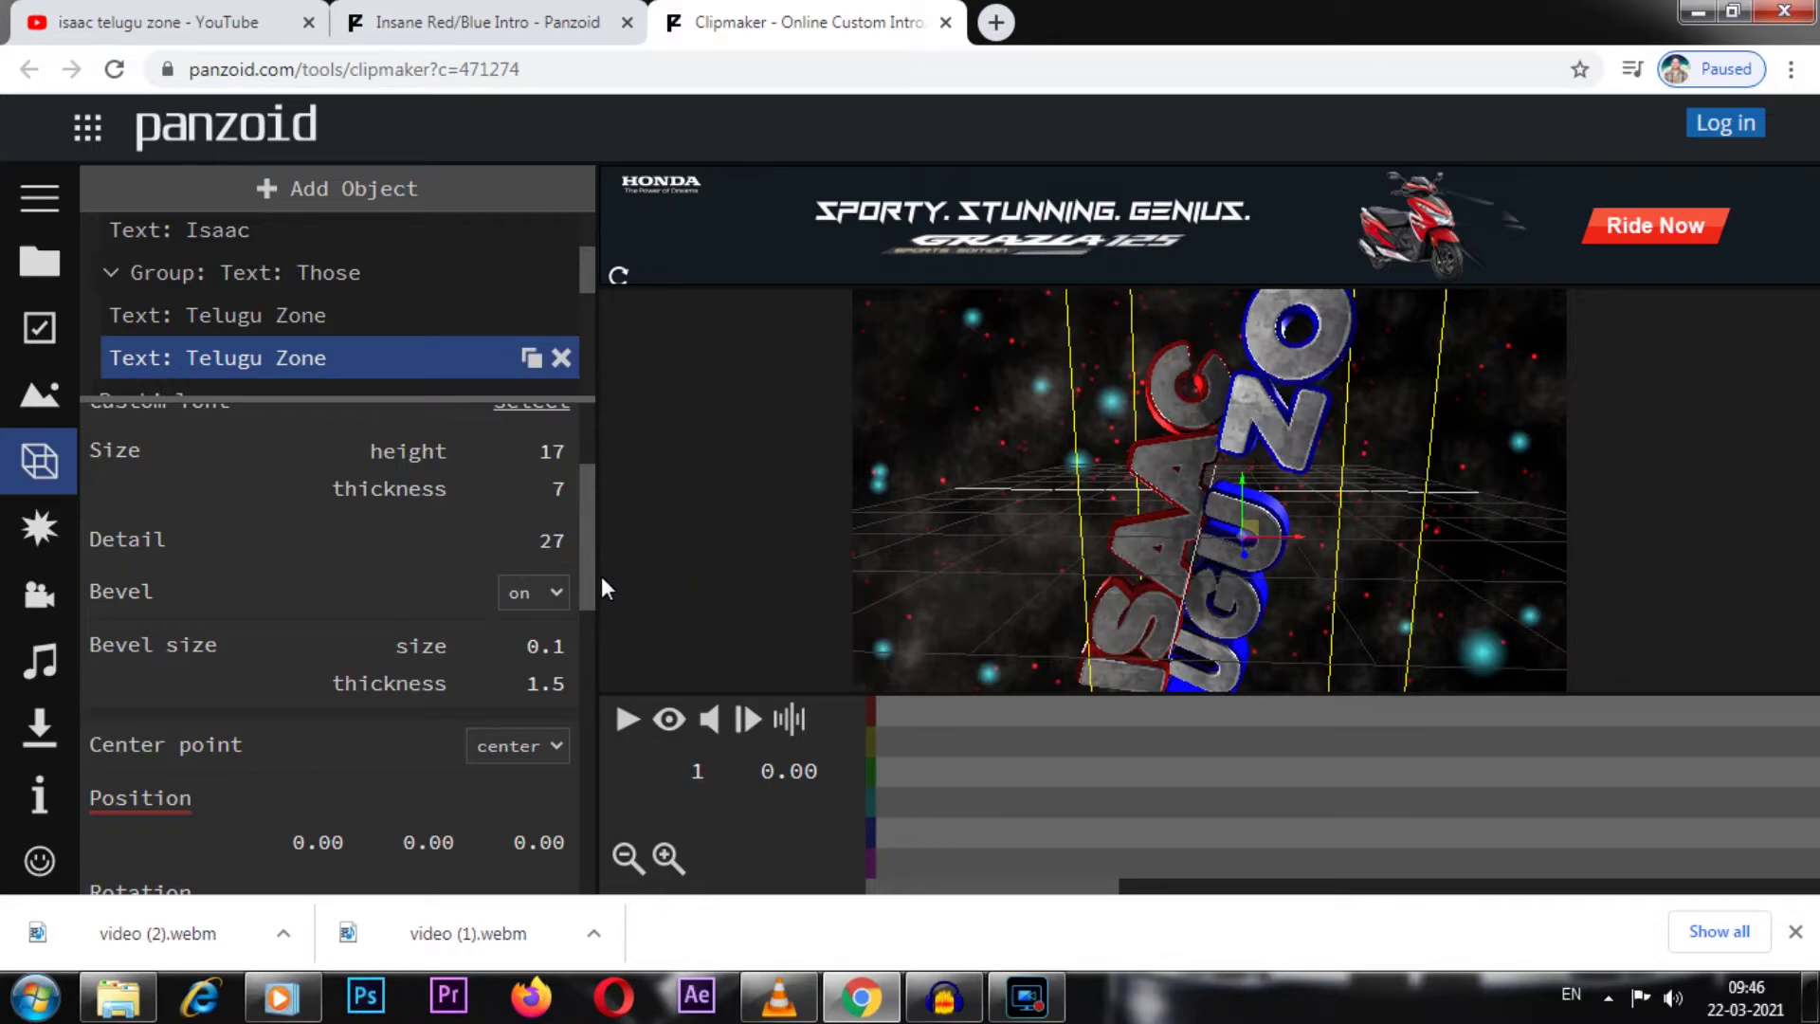
pyautogui.moveTo(582, 575)
pyautogui.mouseDown()
pyautogui.moveTo(667, 573)
pyautogui.moveTo(618, 574)
pyautogui.mouseUp()
pyautogui.moveTo(592, 539); pyautogui.dragTo(594, 554)
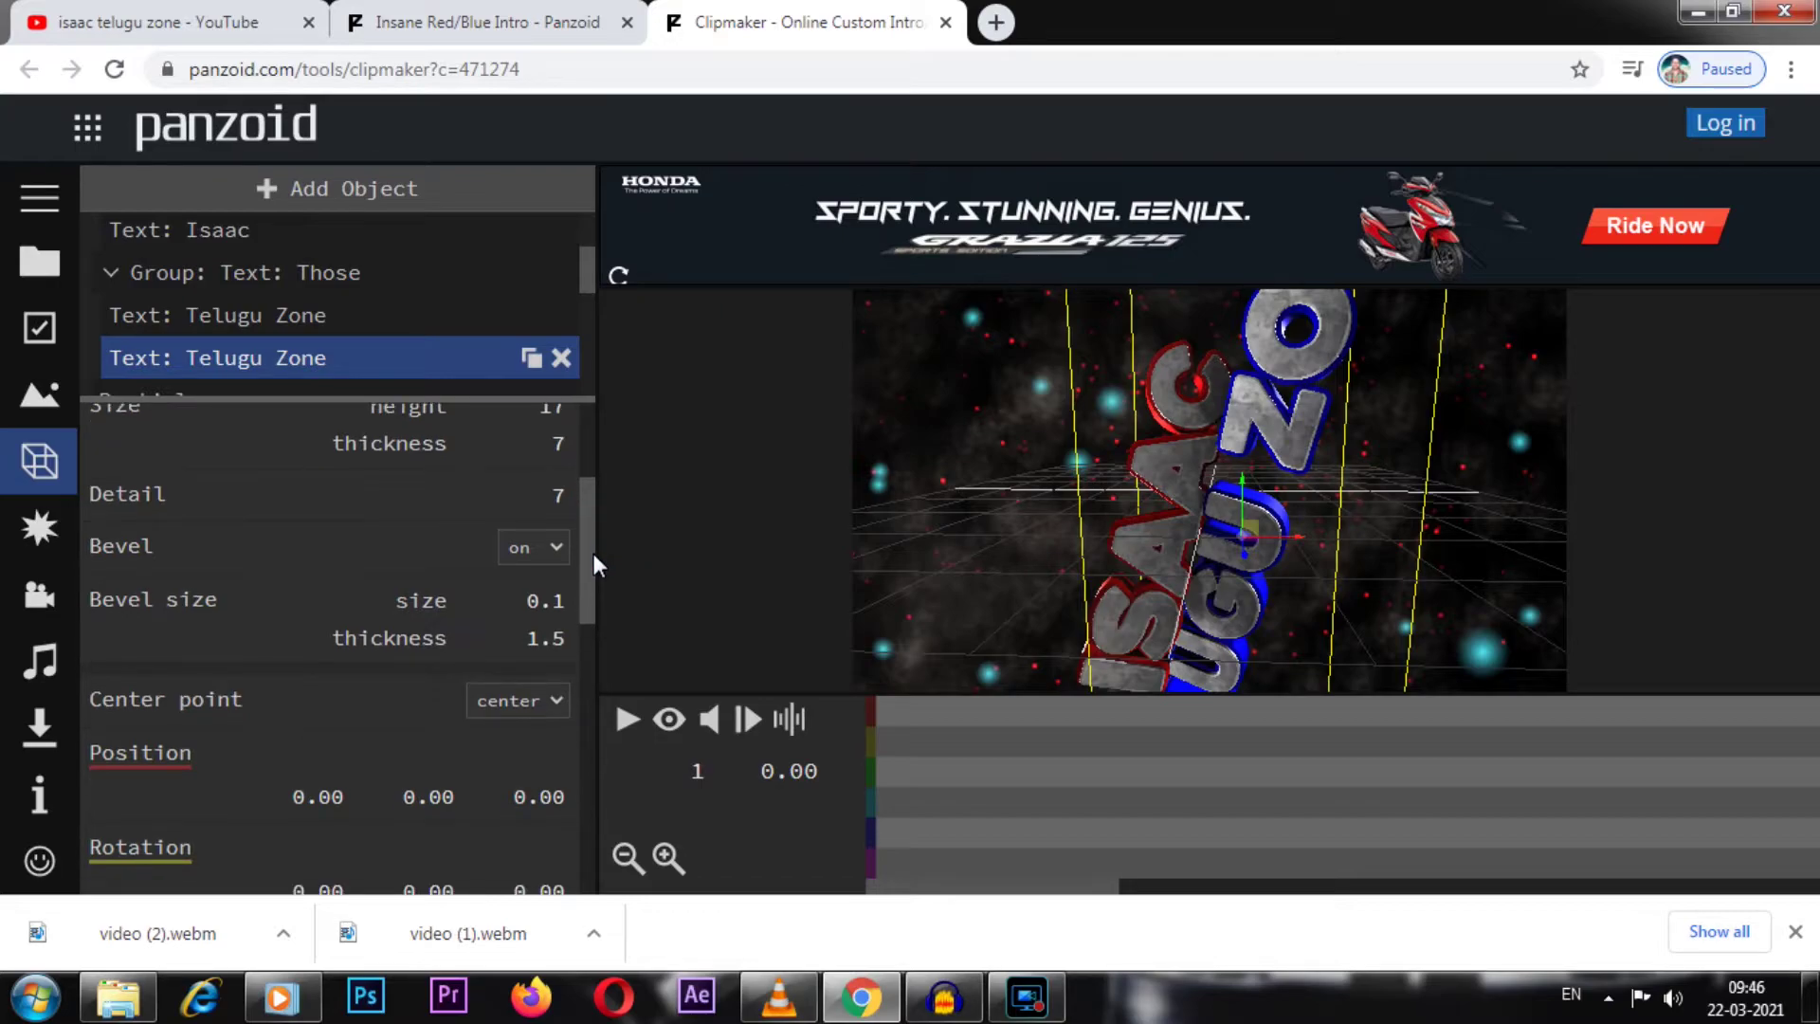
# Turn the bevel of the second Telugu Zone text off and back on to compare the effect
pyautogui.click(555, 546)
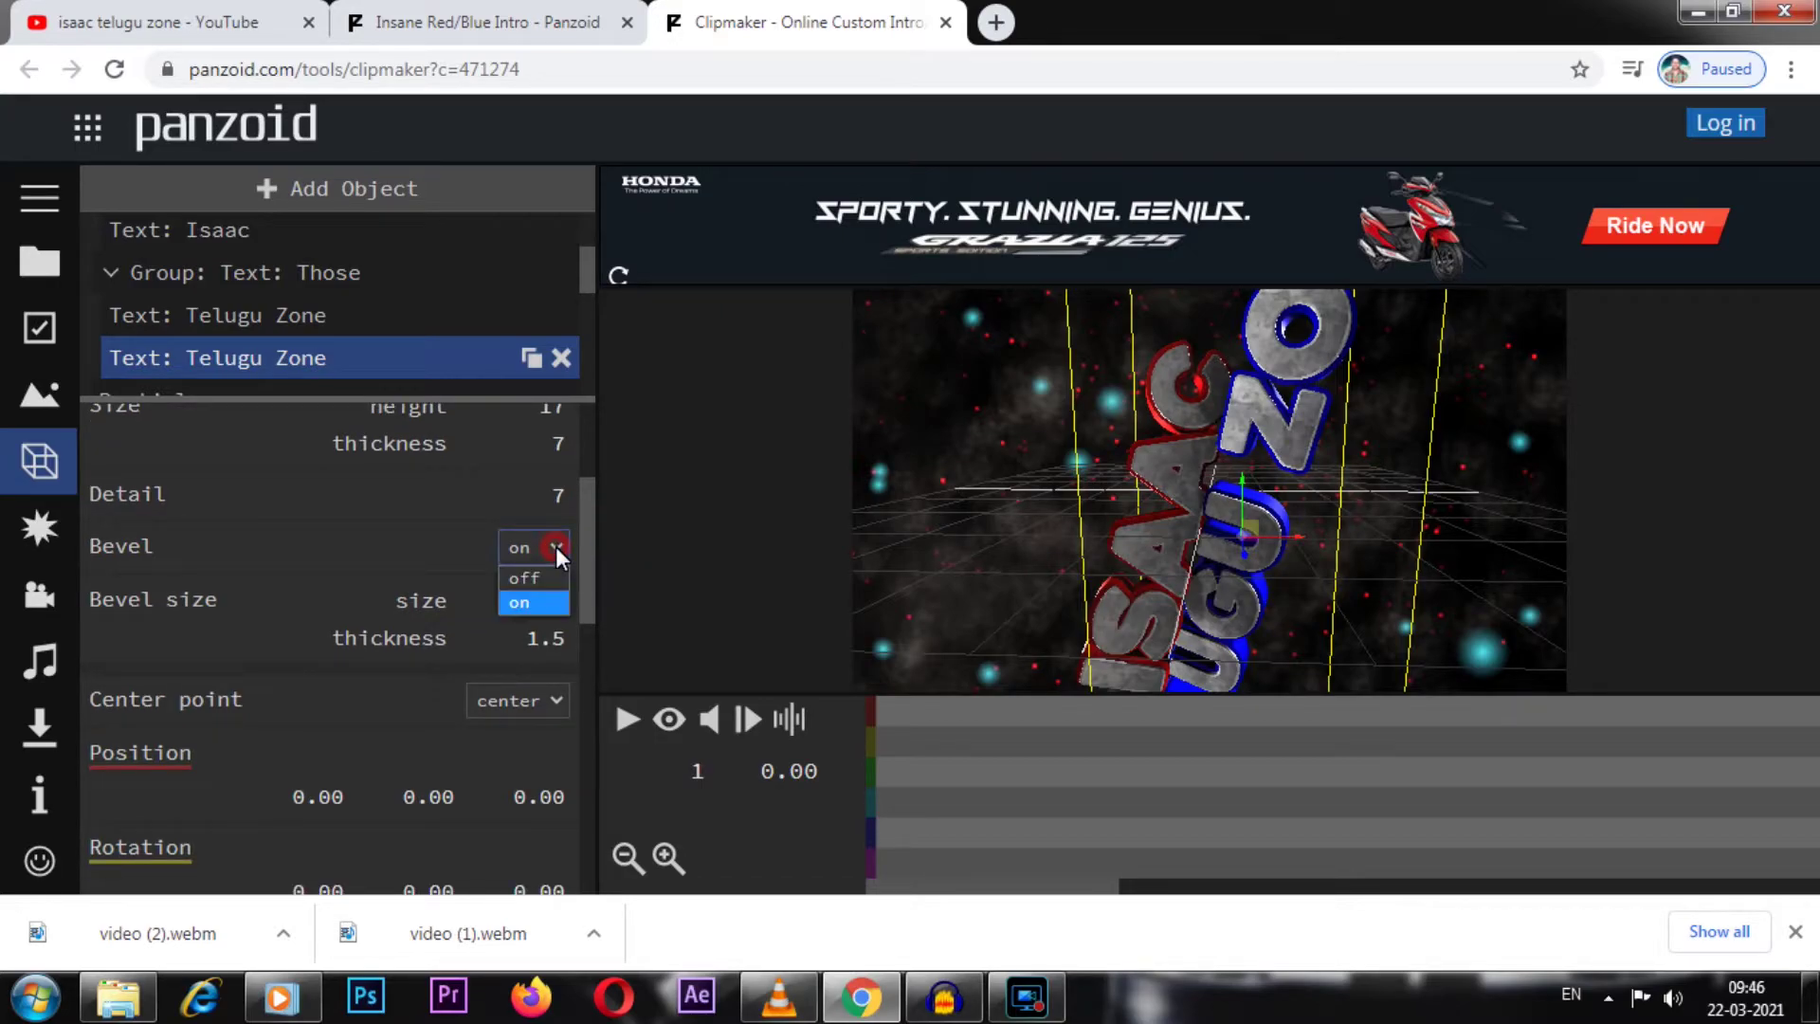
pyautogui.click(531, 572)
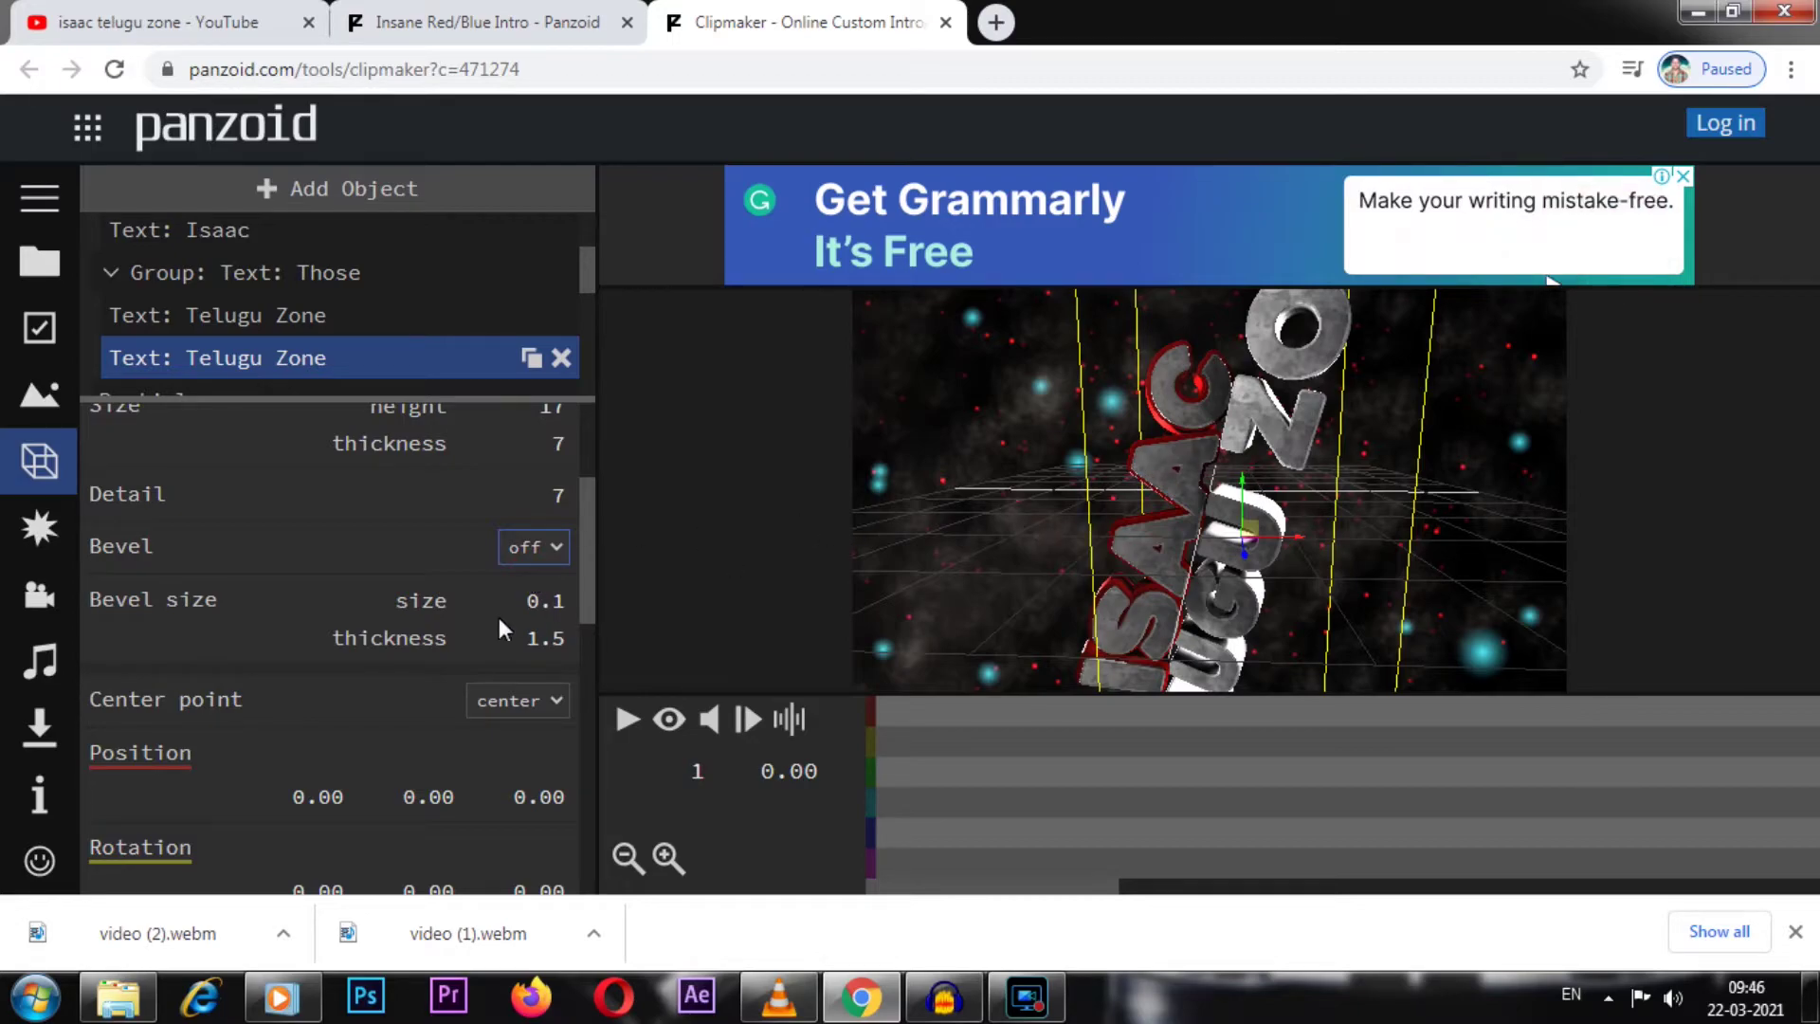
pyautogui.click(557, 548)
pyautogui.click(532, 601)
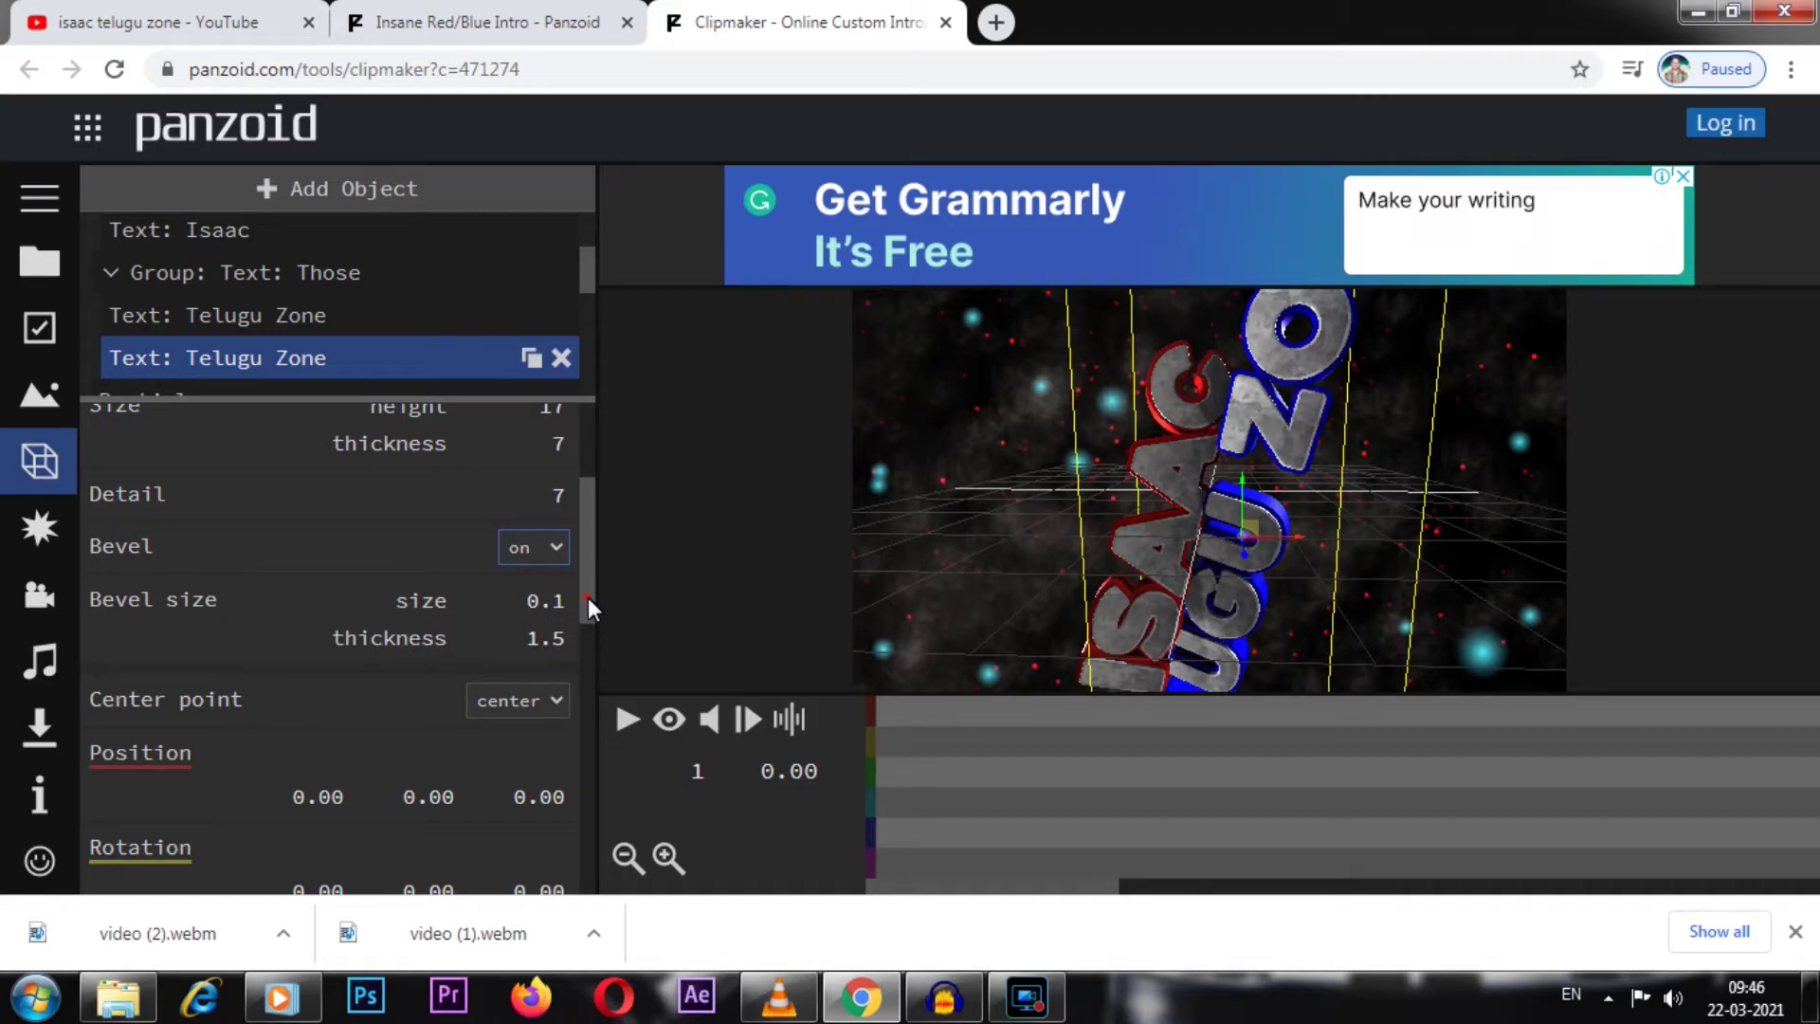
pyautogui.scroll(-1, 588, 607)
pyautogui.scroll(-3, 590, 654)
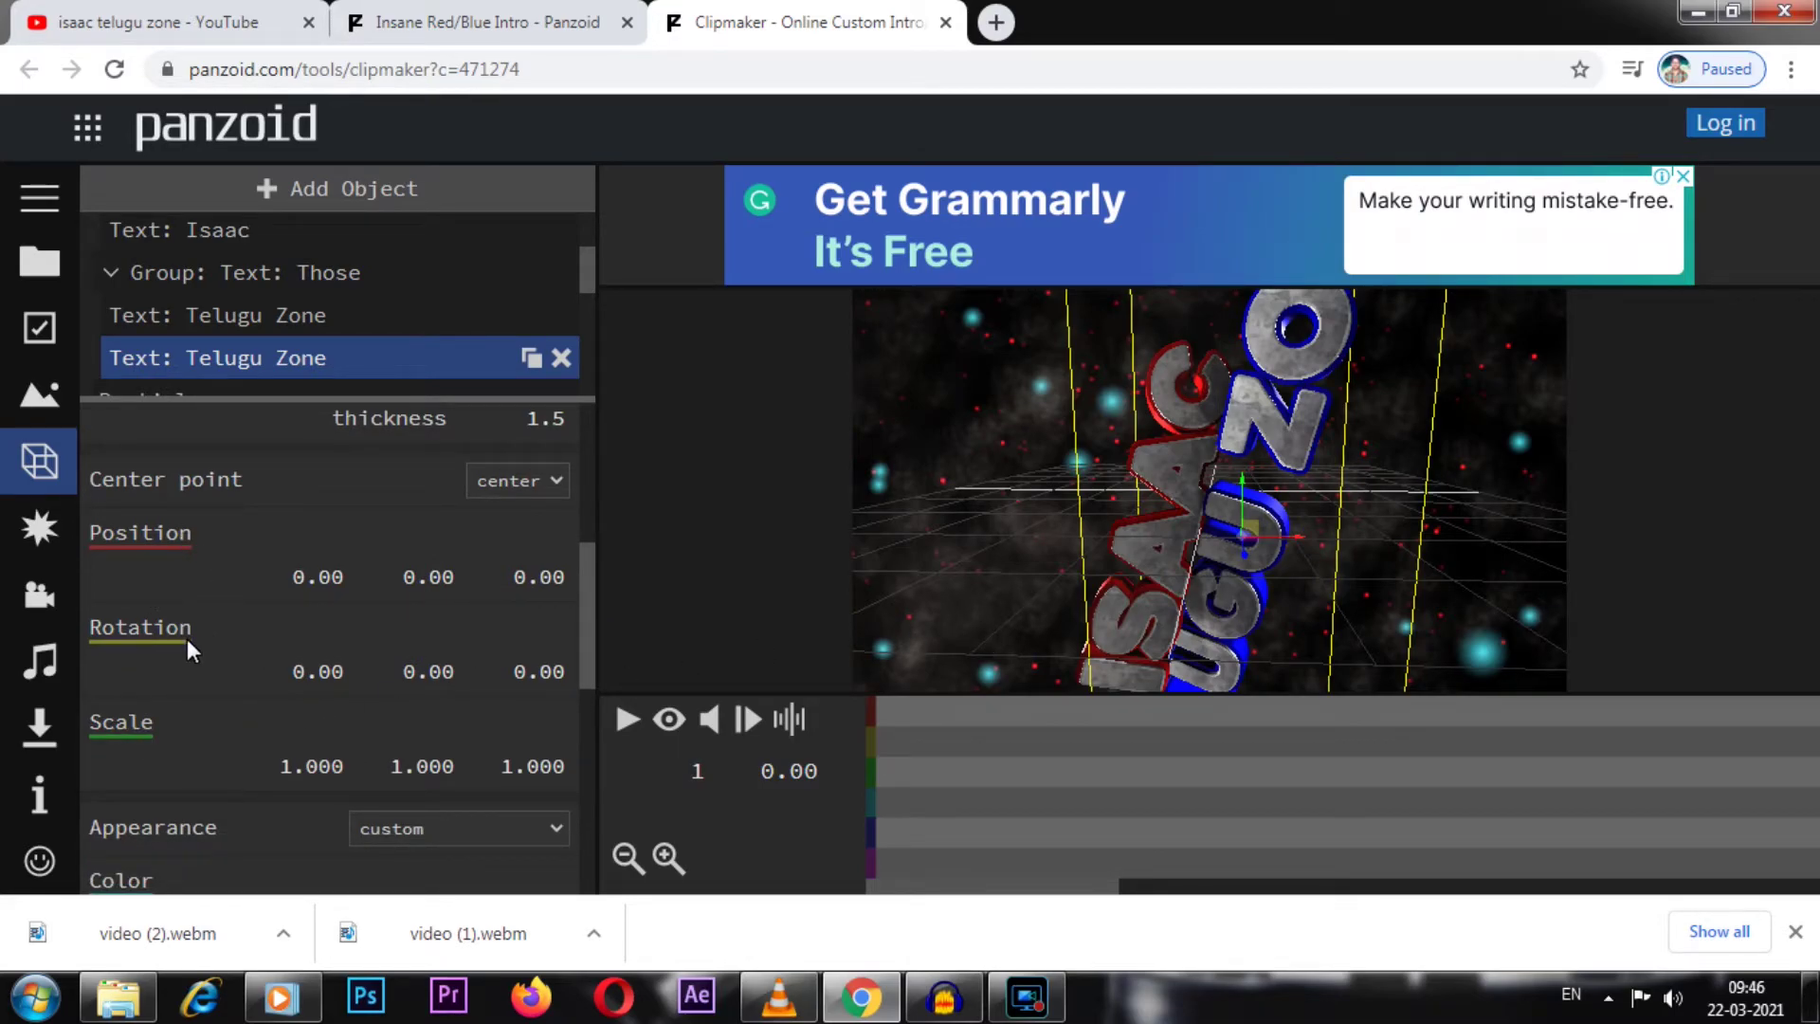
pyautogui.moveTo(590, 643); pyautogui.dragTo(589, 637)
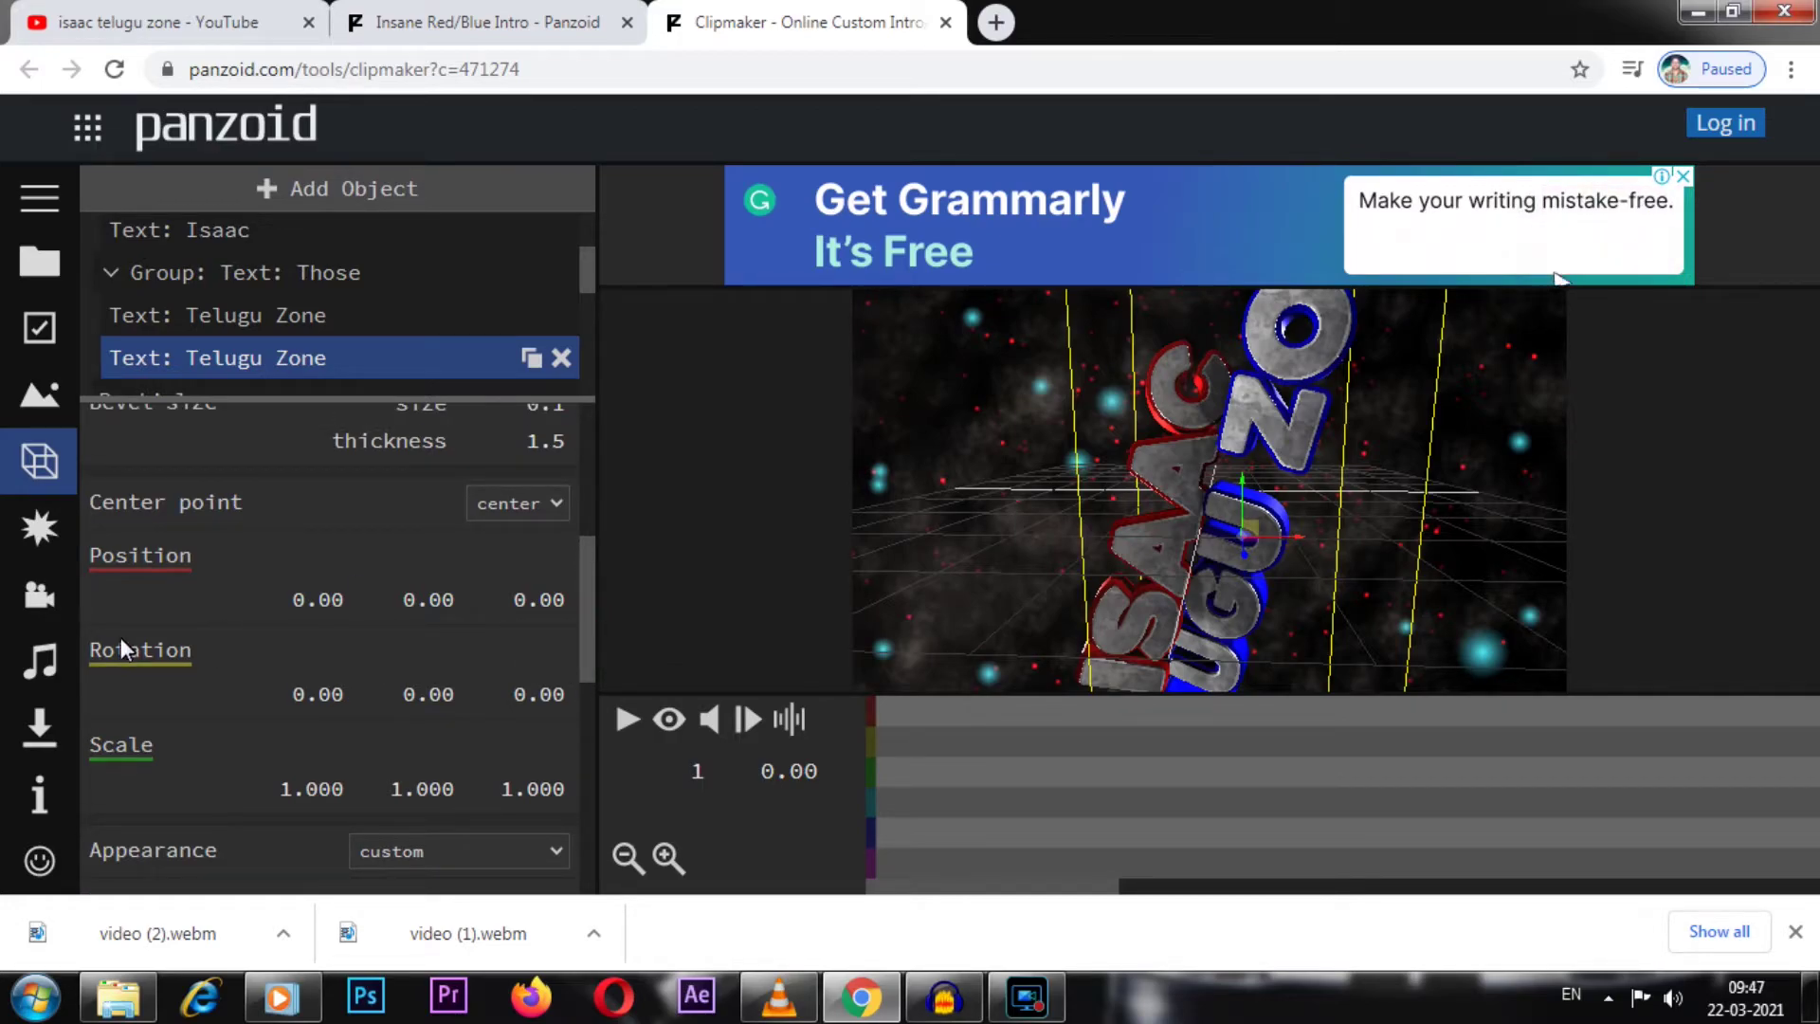
pyautogui.moveTo(592, 553); pyautogui.dragTo(591, 426)
# Check the audio file picker without choosing a file and set the audio track's volume mode to custom
pyautogui.click(44, 664)
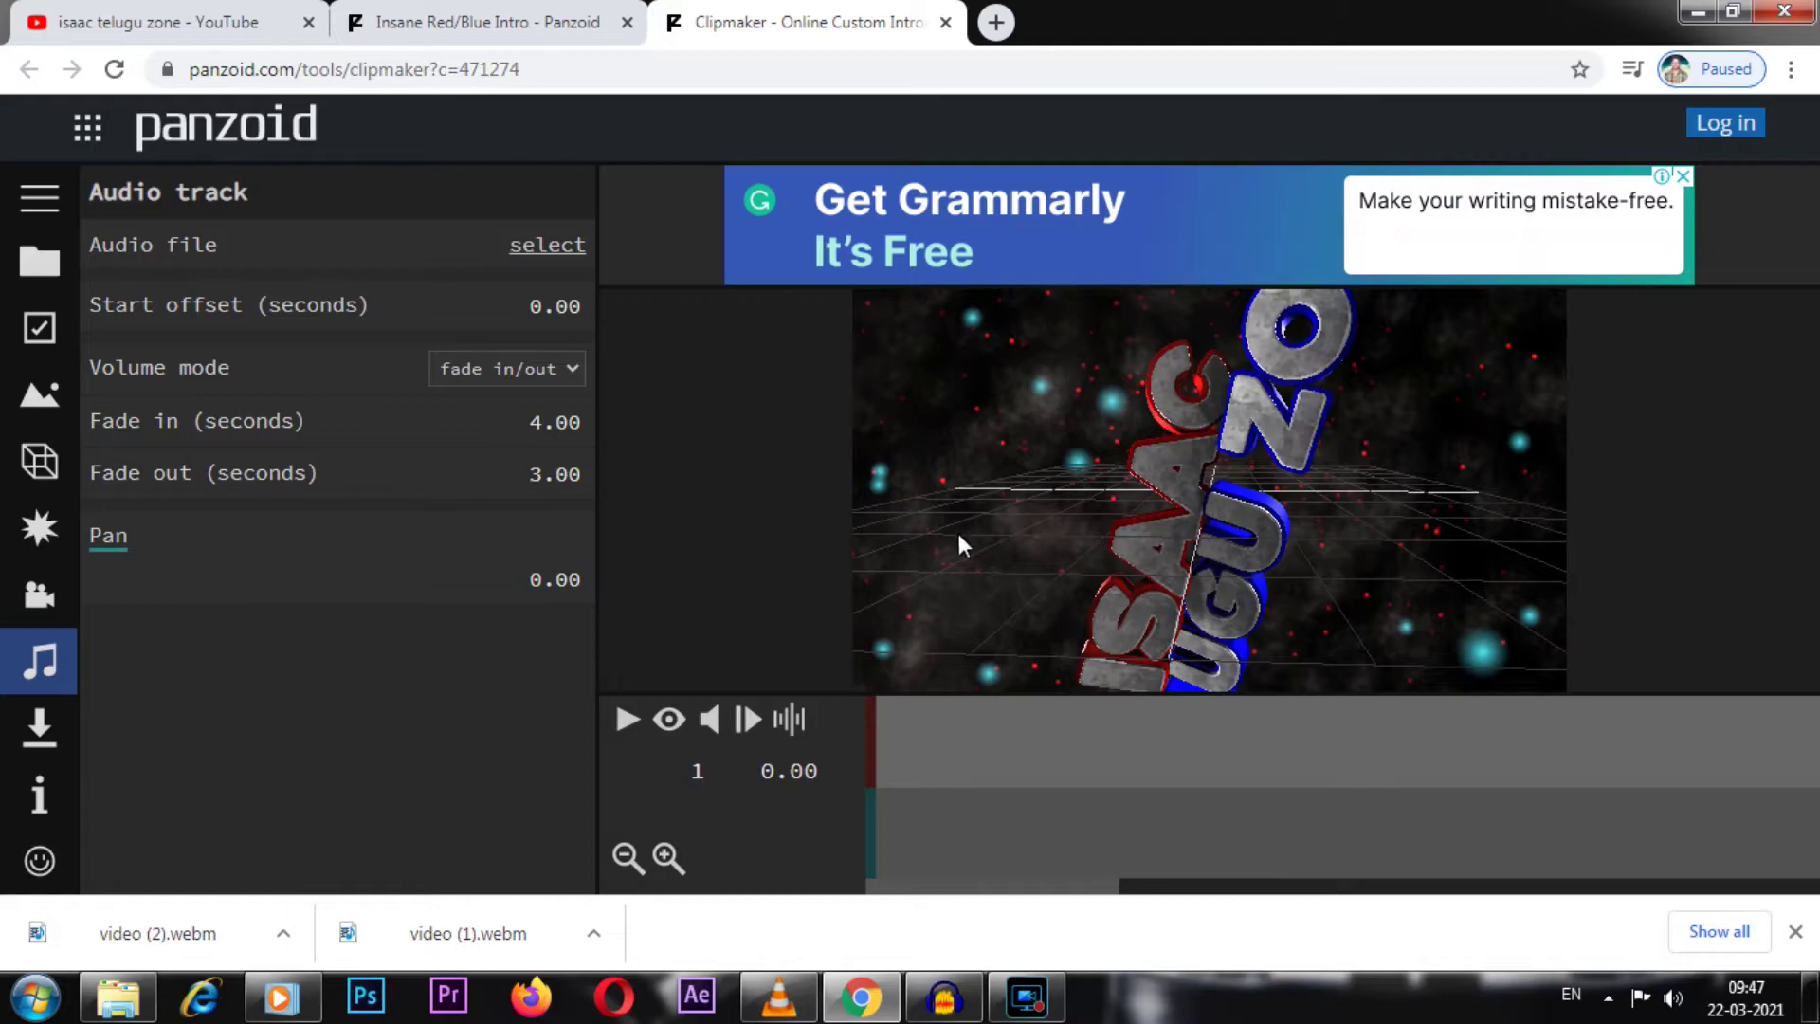
pyautogui.click(539, 243)
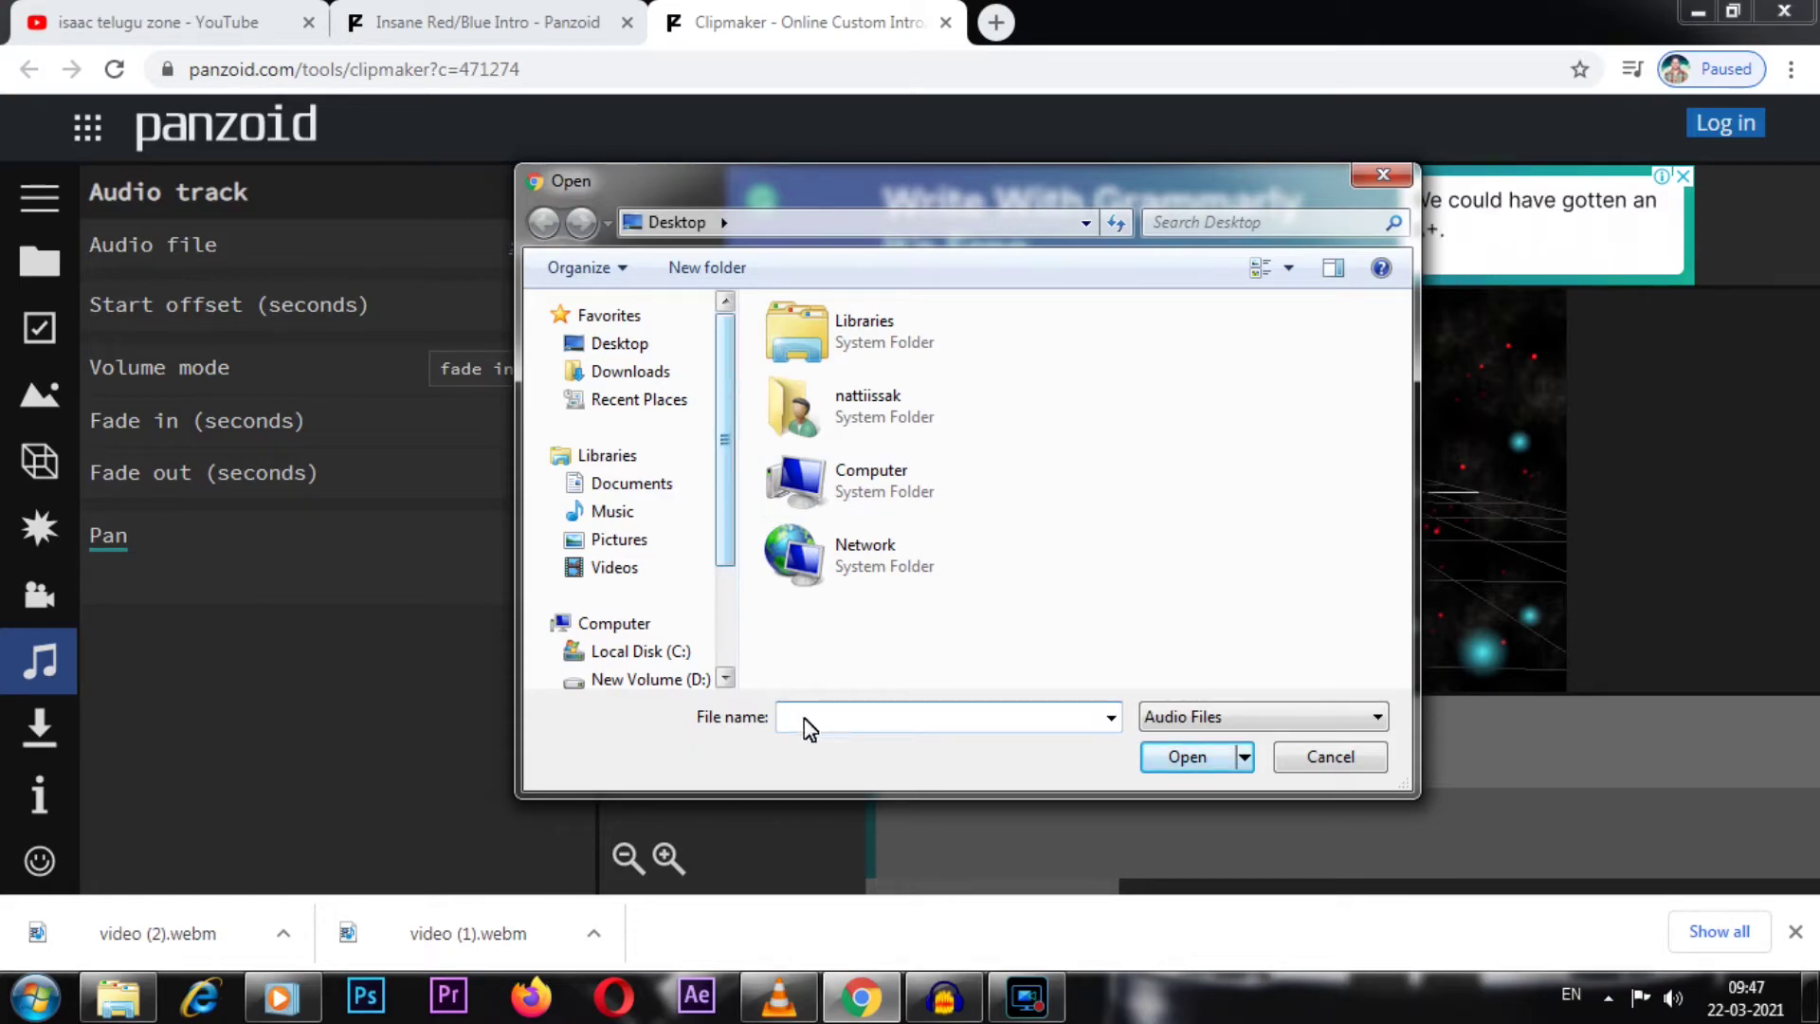
pyautogui.click(1174, 762)
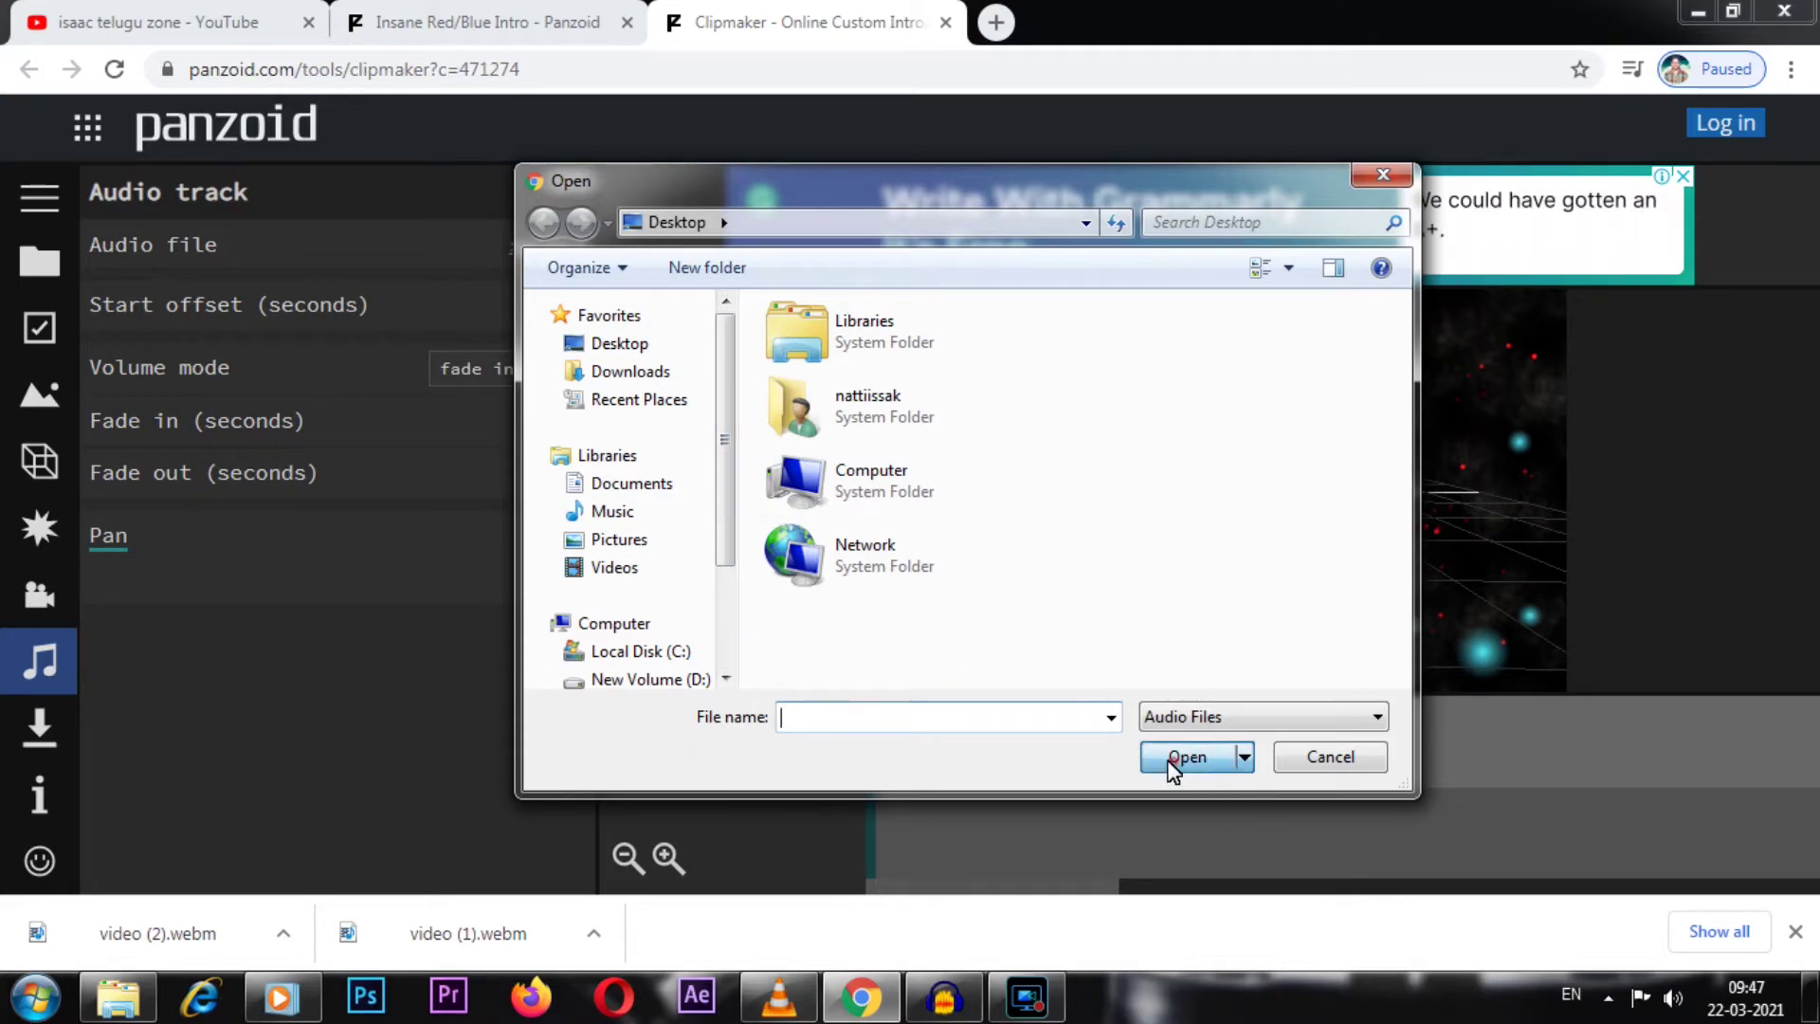
pyautogui.click(1315, 763)
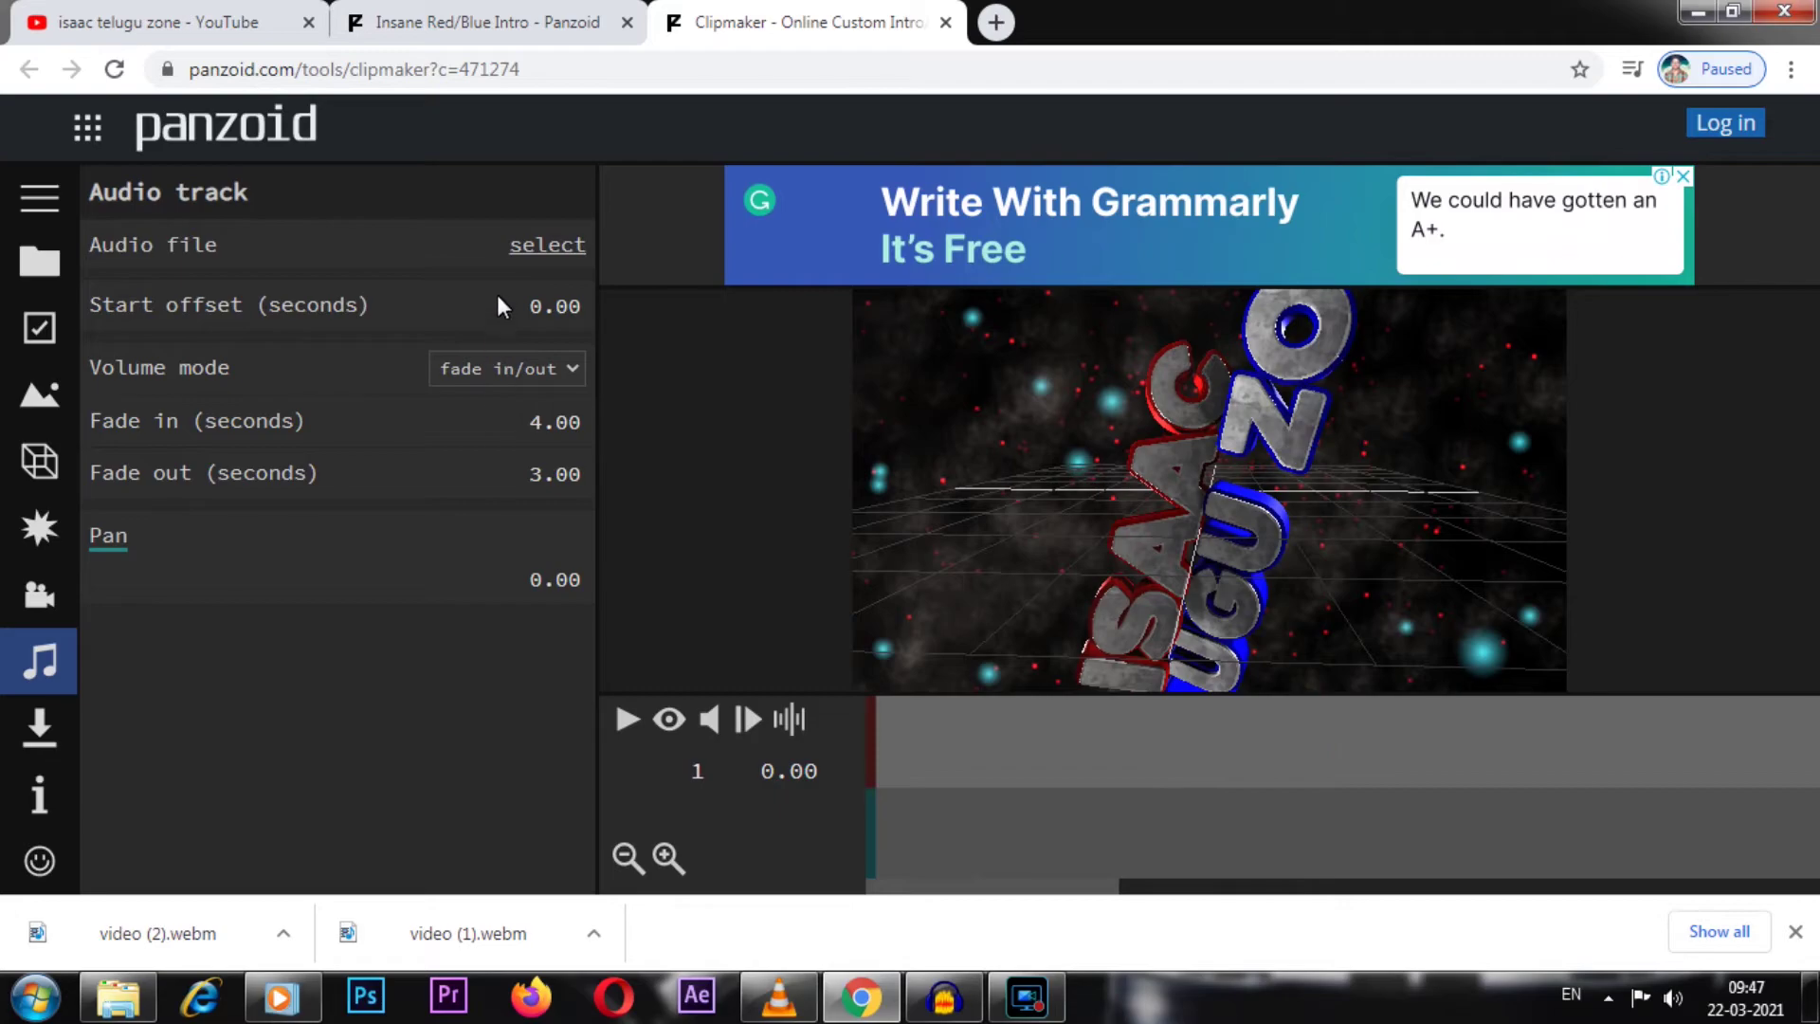
pyautogui.click(571, 369)
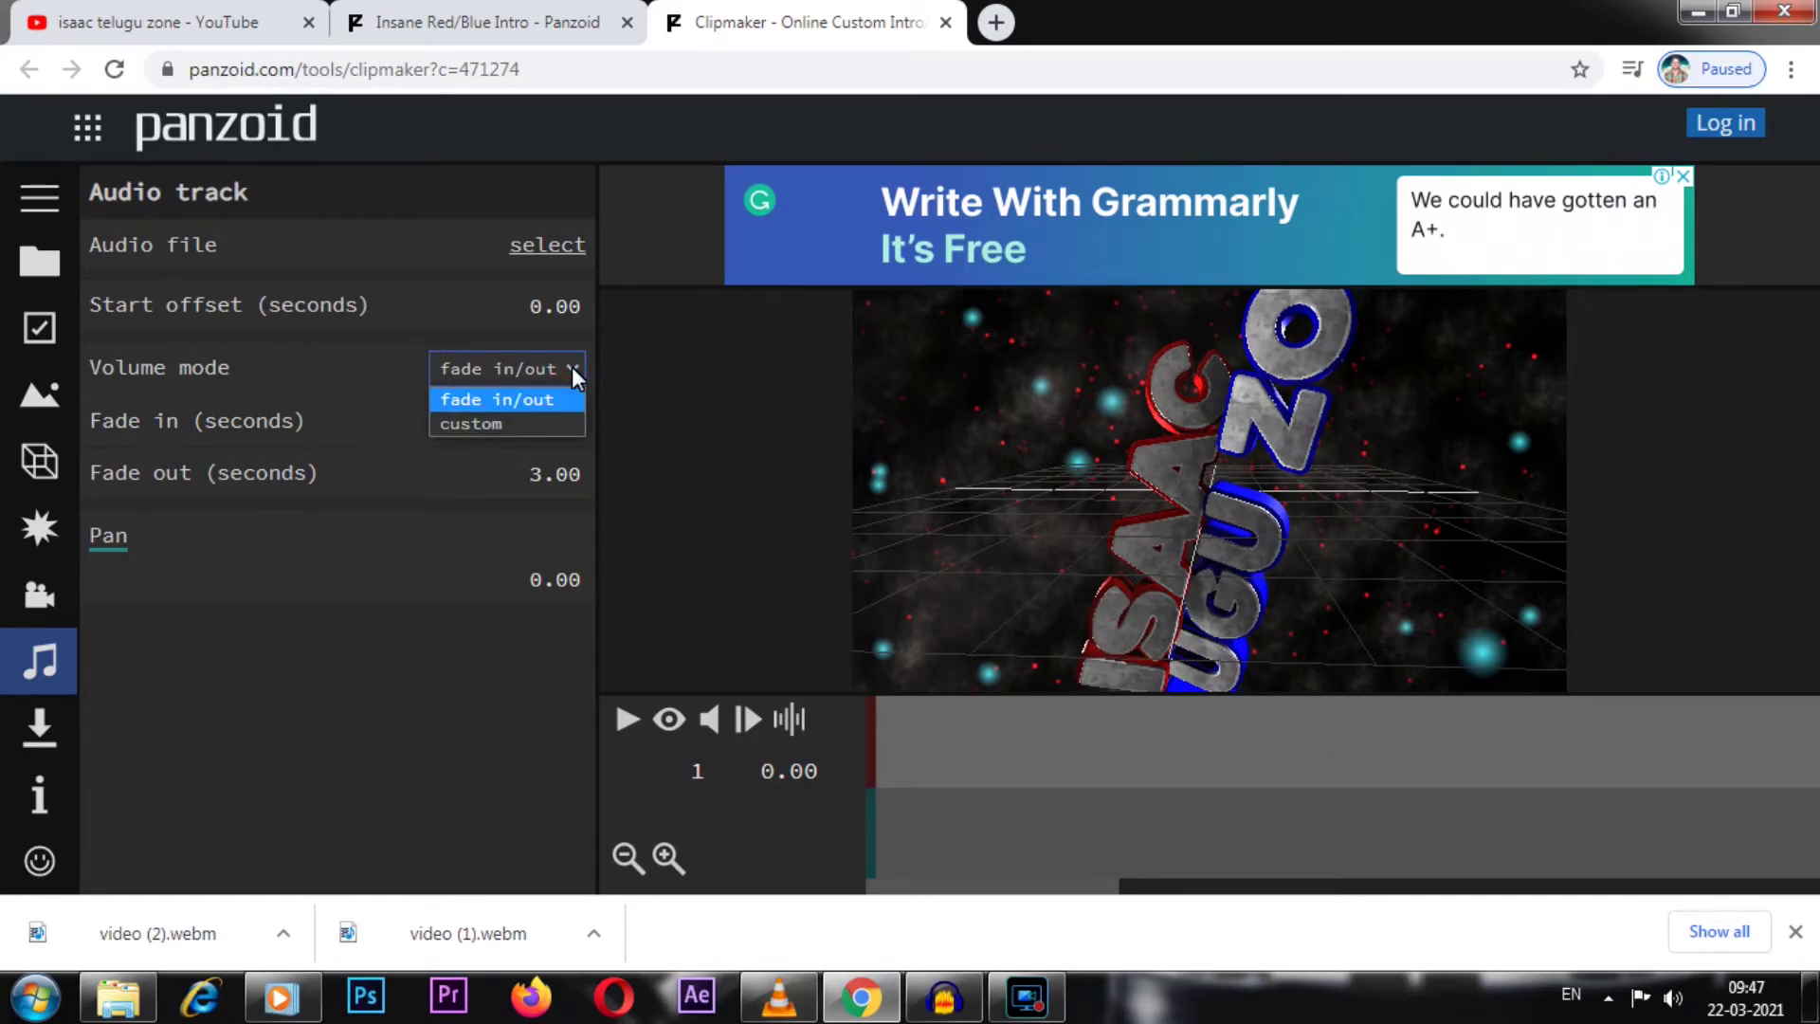
pyautogui.click(467, 425)
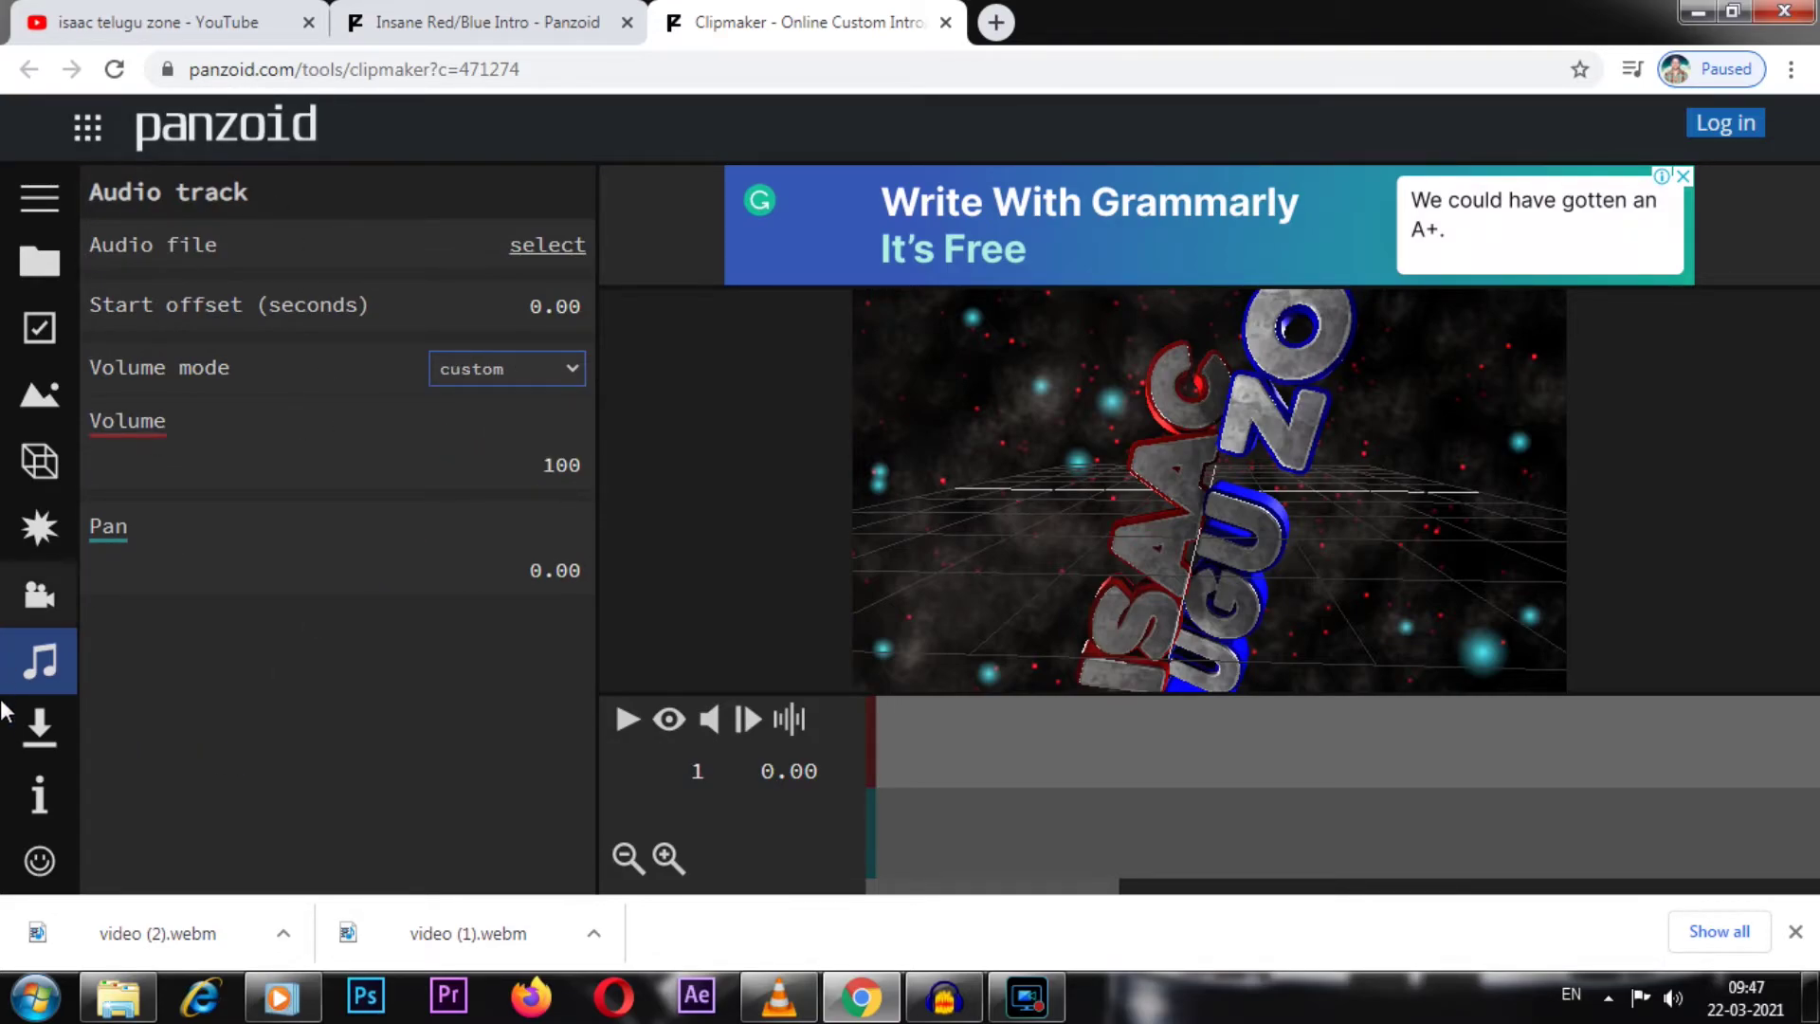
# Start rendering the video in .webm (vp8/opus) format and block the site's request to store files on the device
pyautogui.click(33, 728)
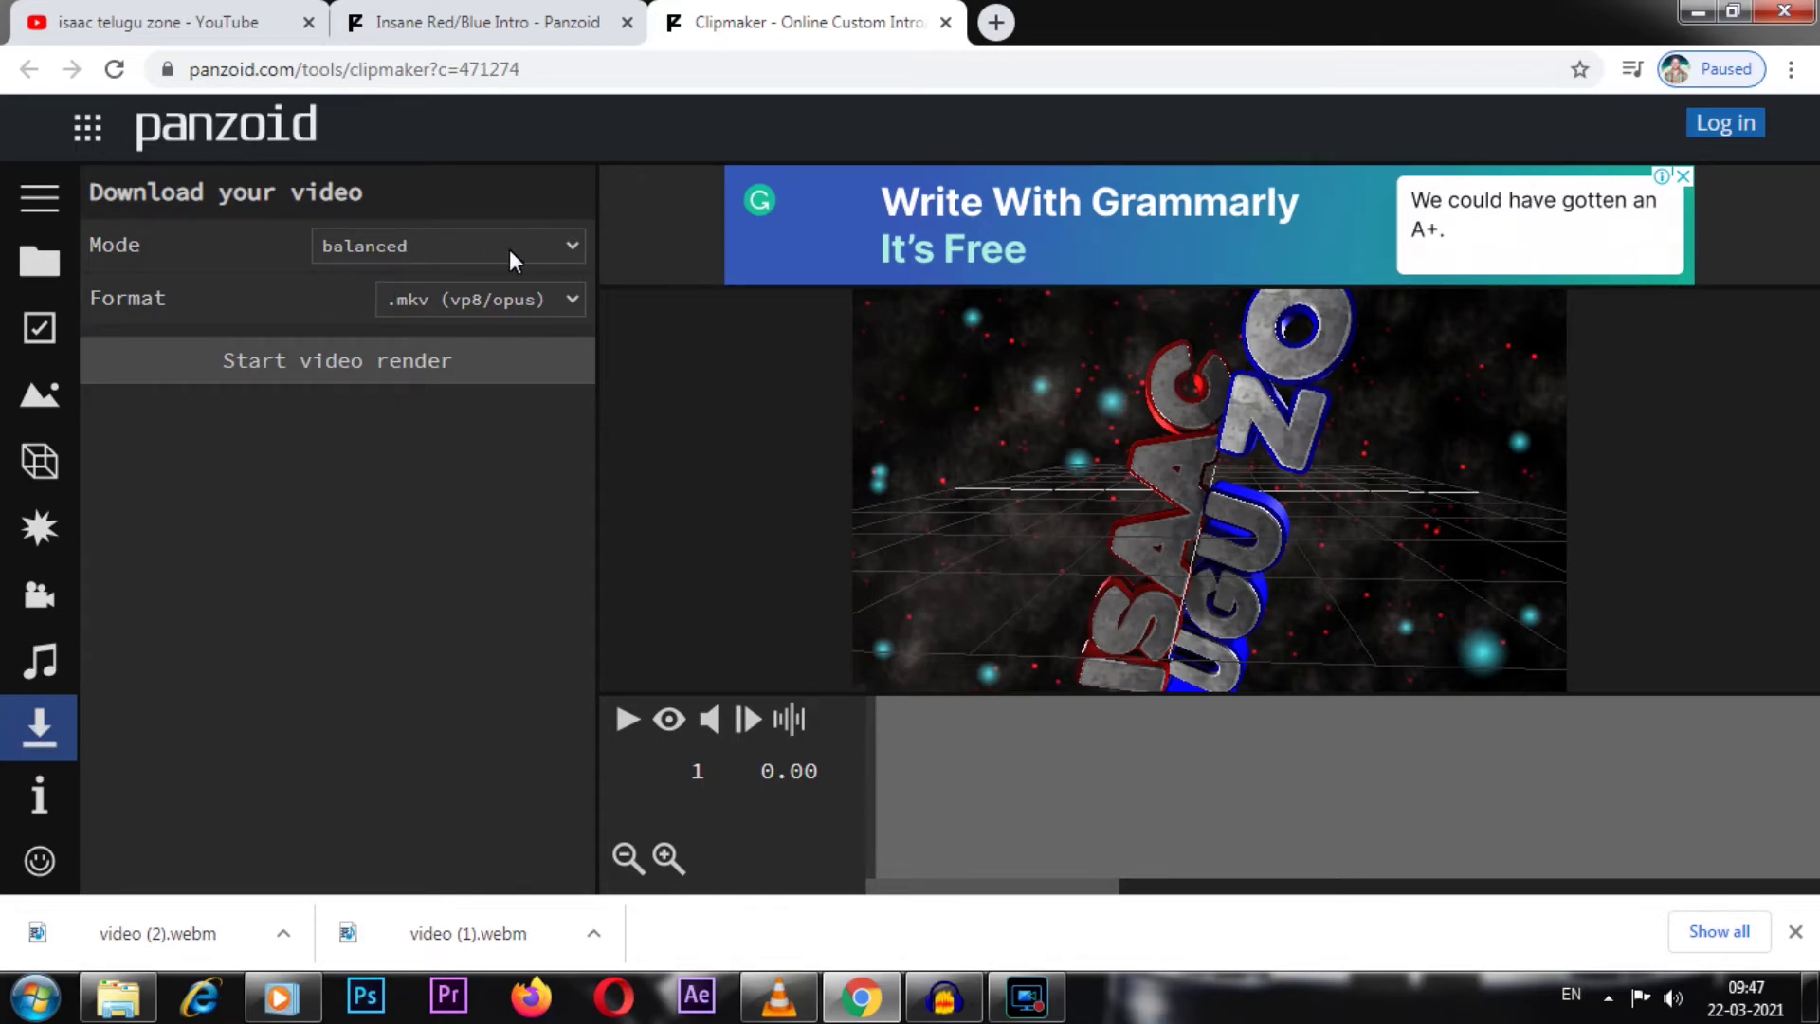
pyautogui.click(571, 299)
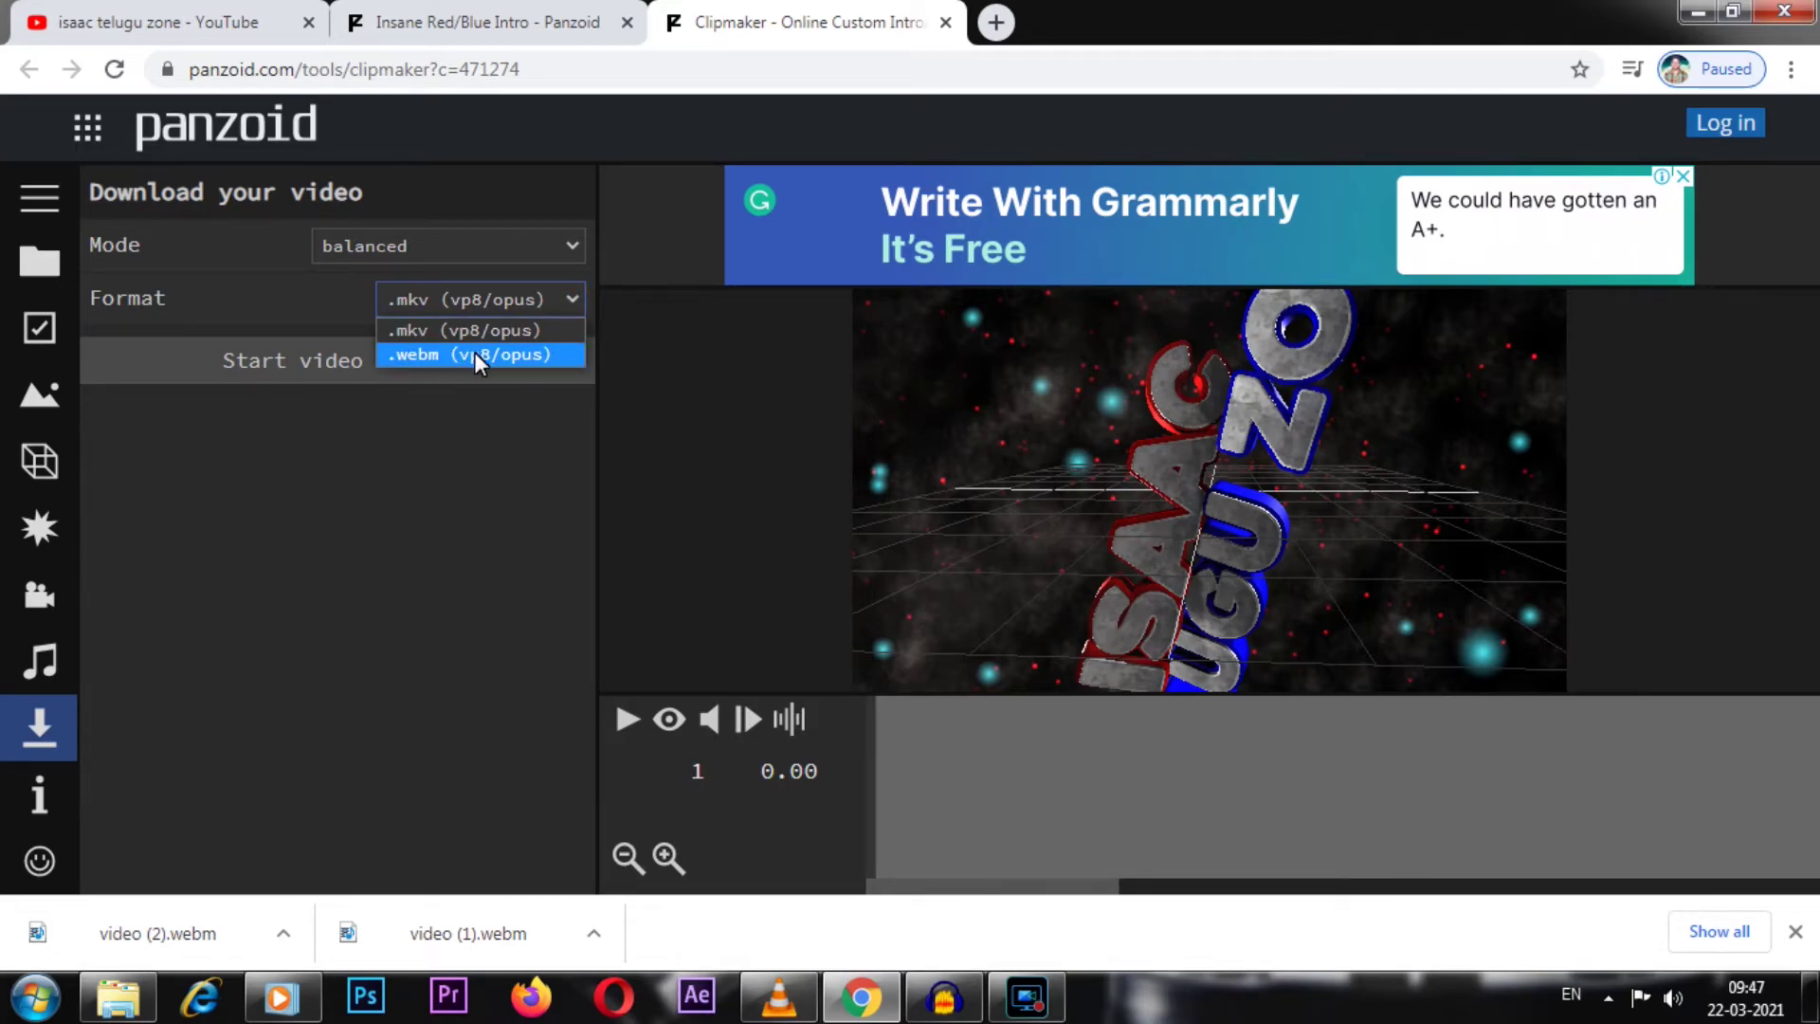
pyautogui.click(424, 357)
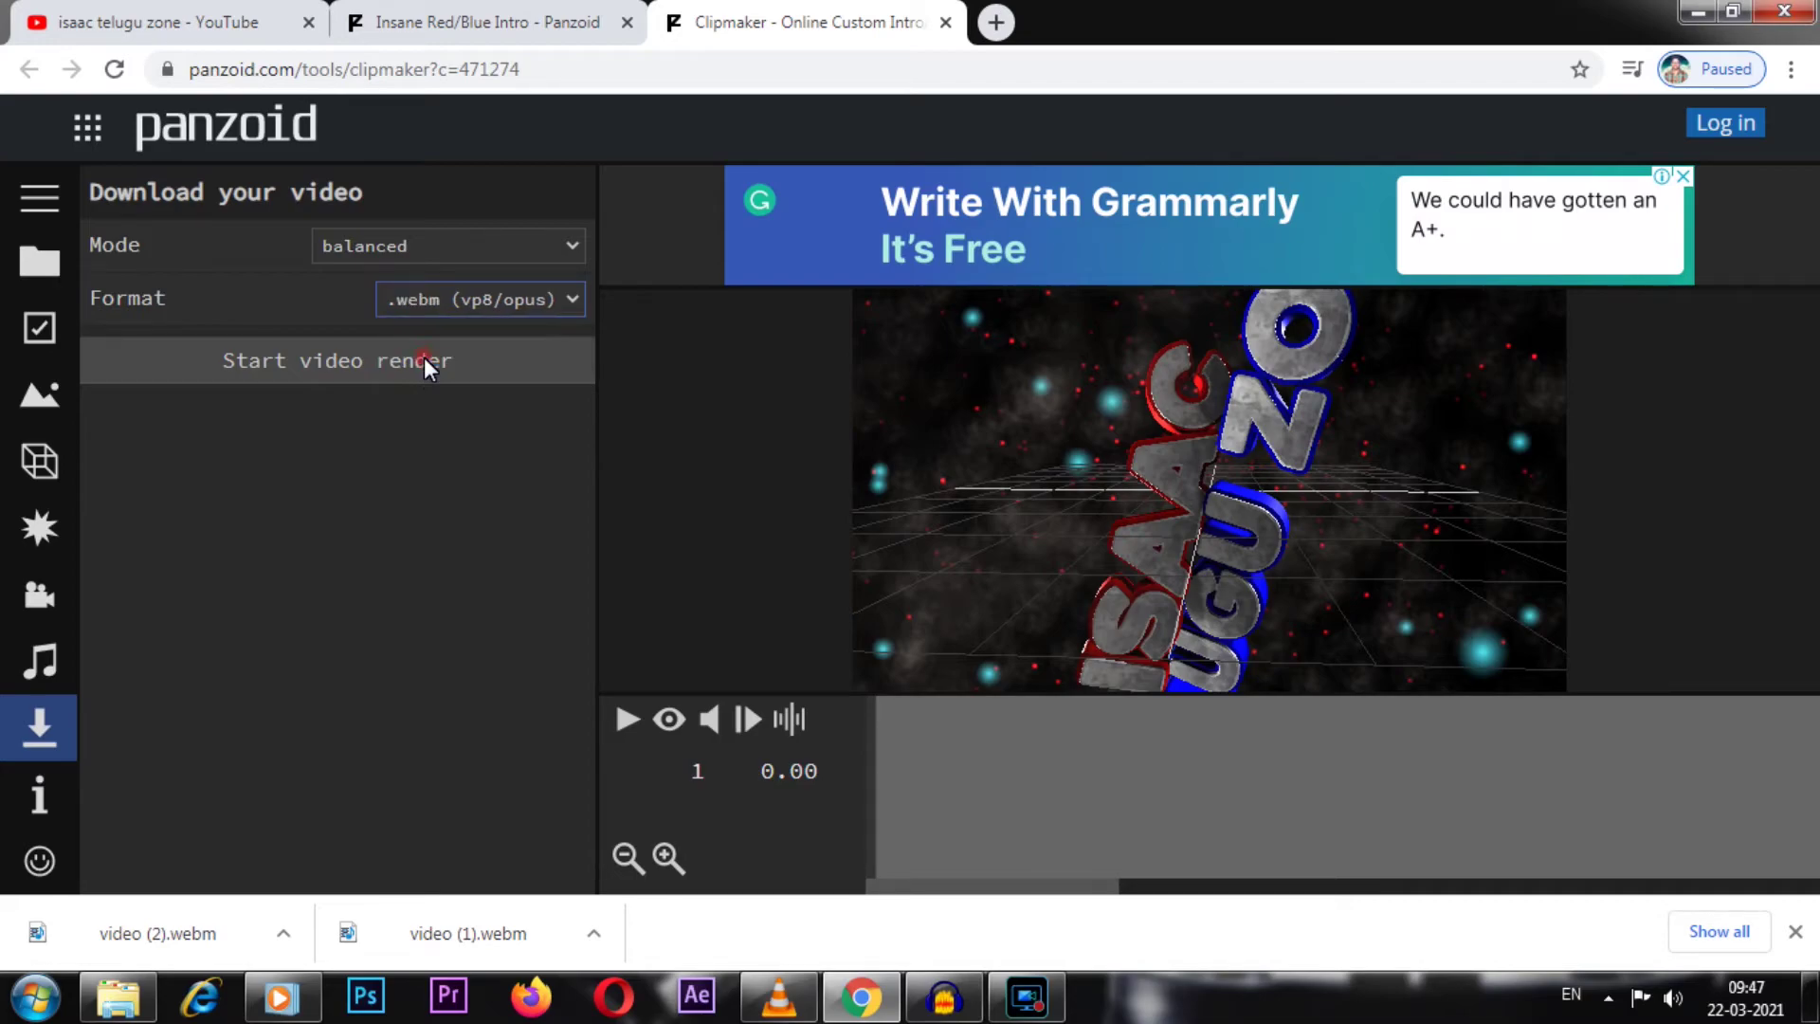
pyautogui.click(338, 360)
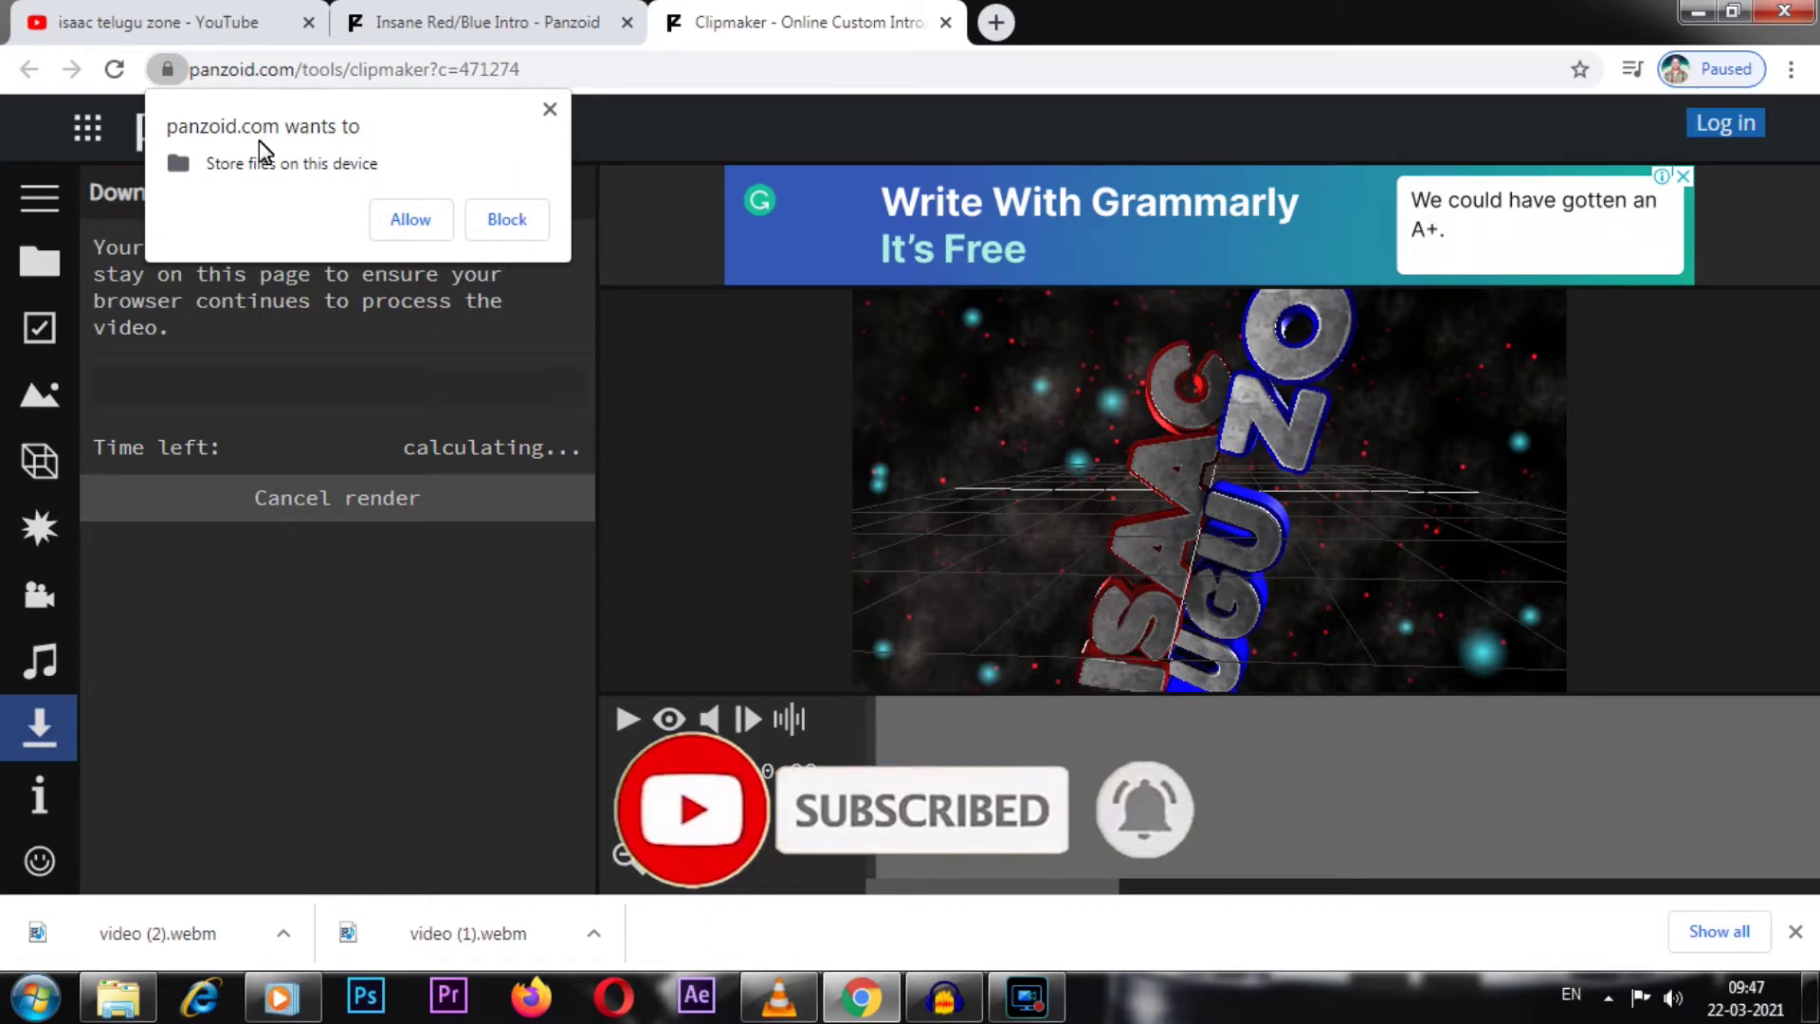
pyautogui.click(486, 224)
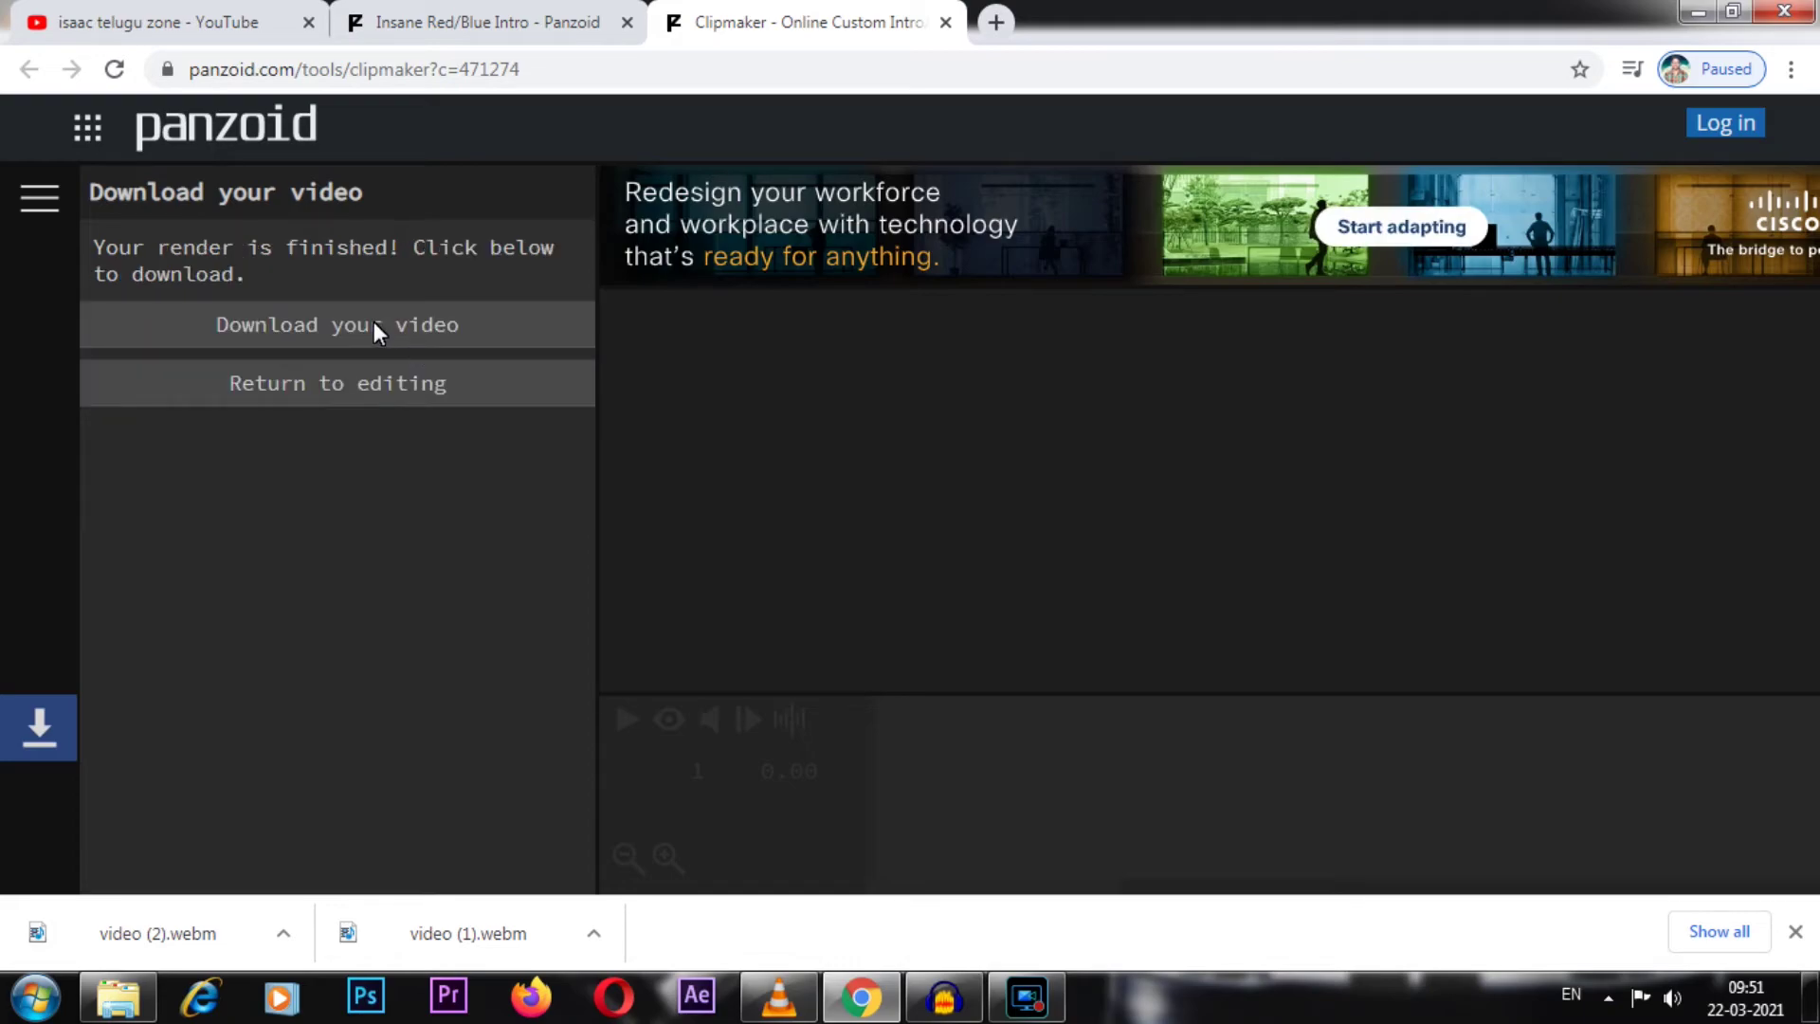
# Download the rendered video and show the downloaded file in its folder
pyautogui.click(387, 323)
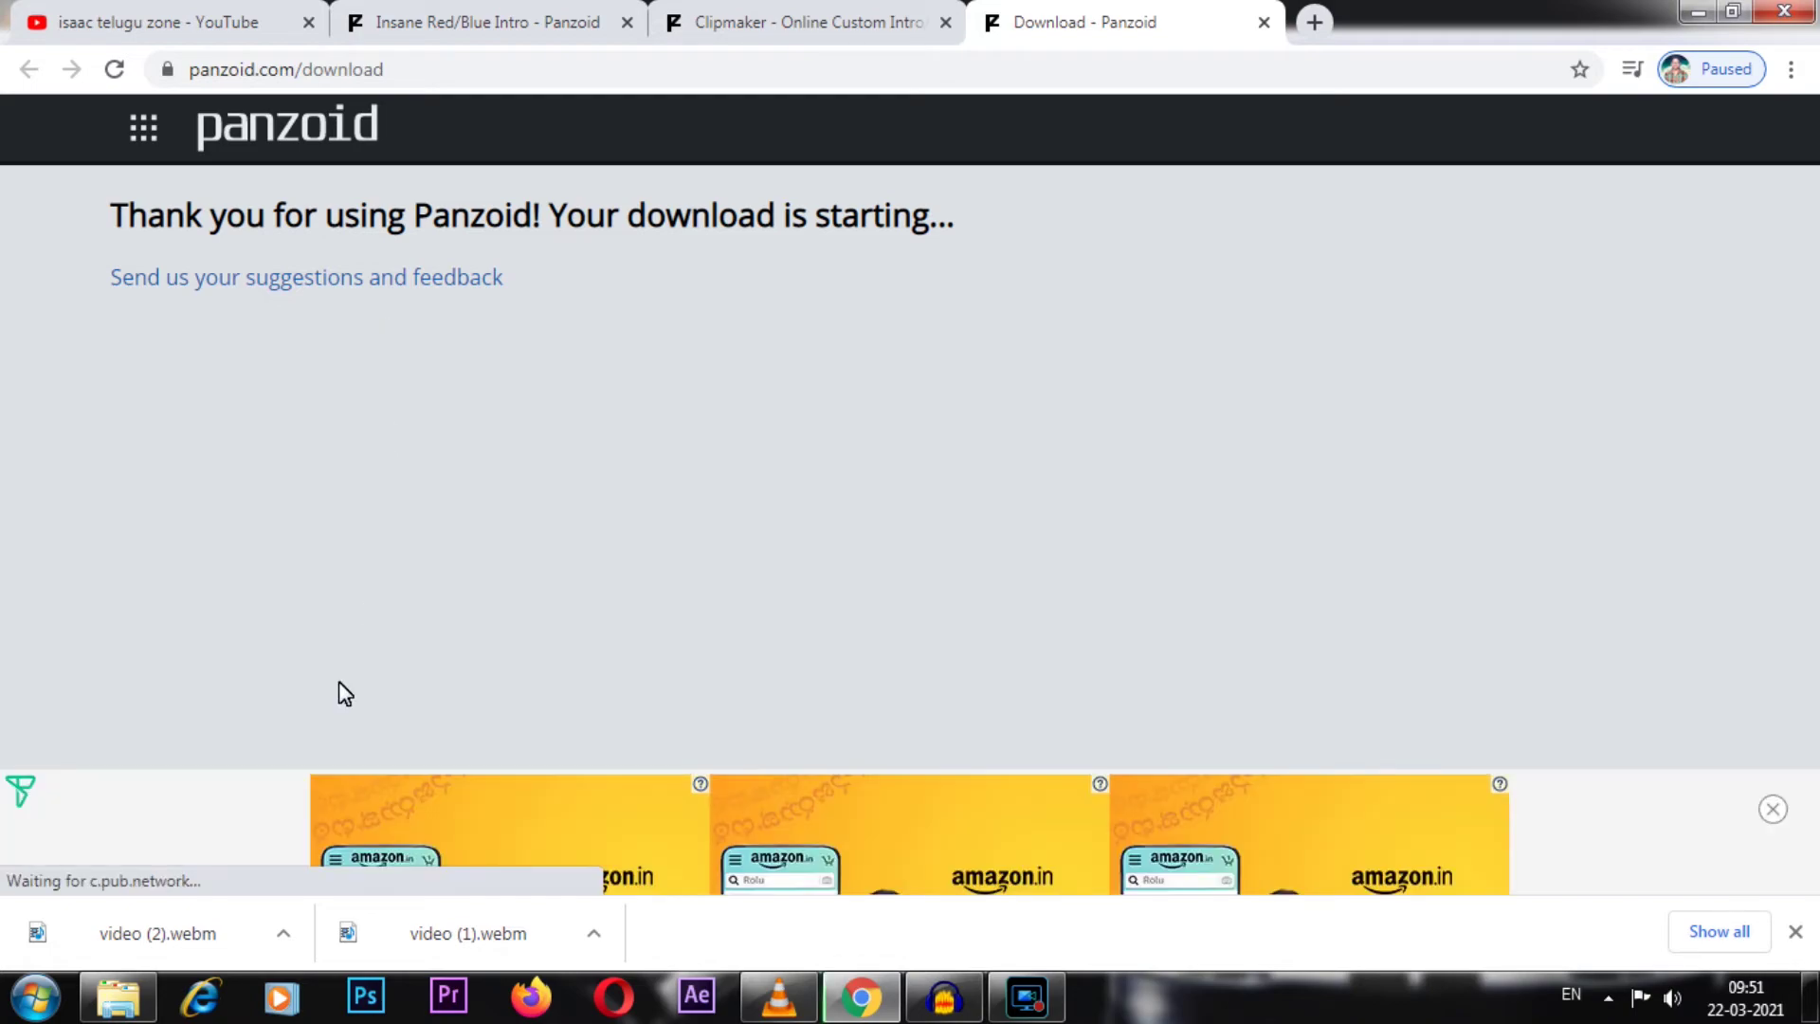
pyautogui.click(282, 936)
pyautogui.click(360, 843)
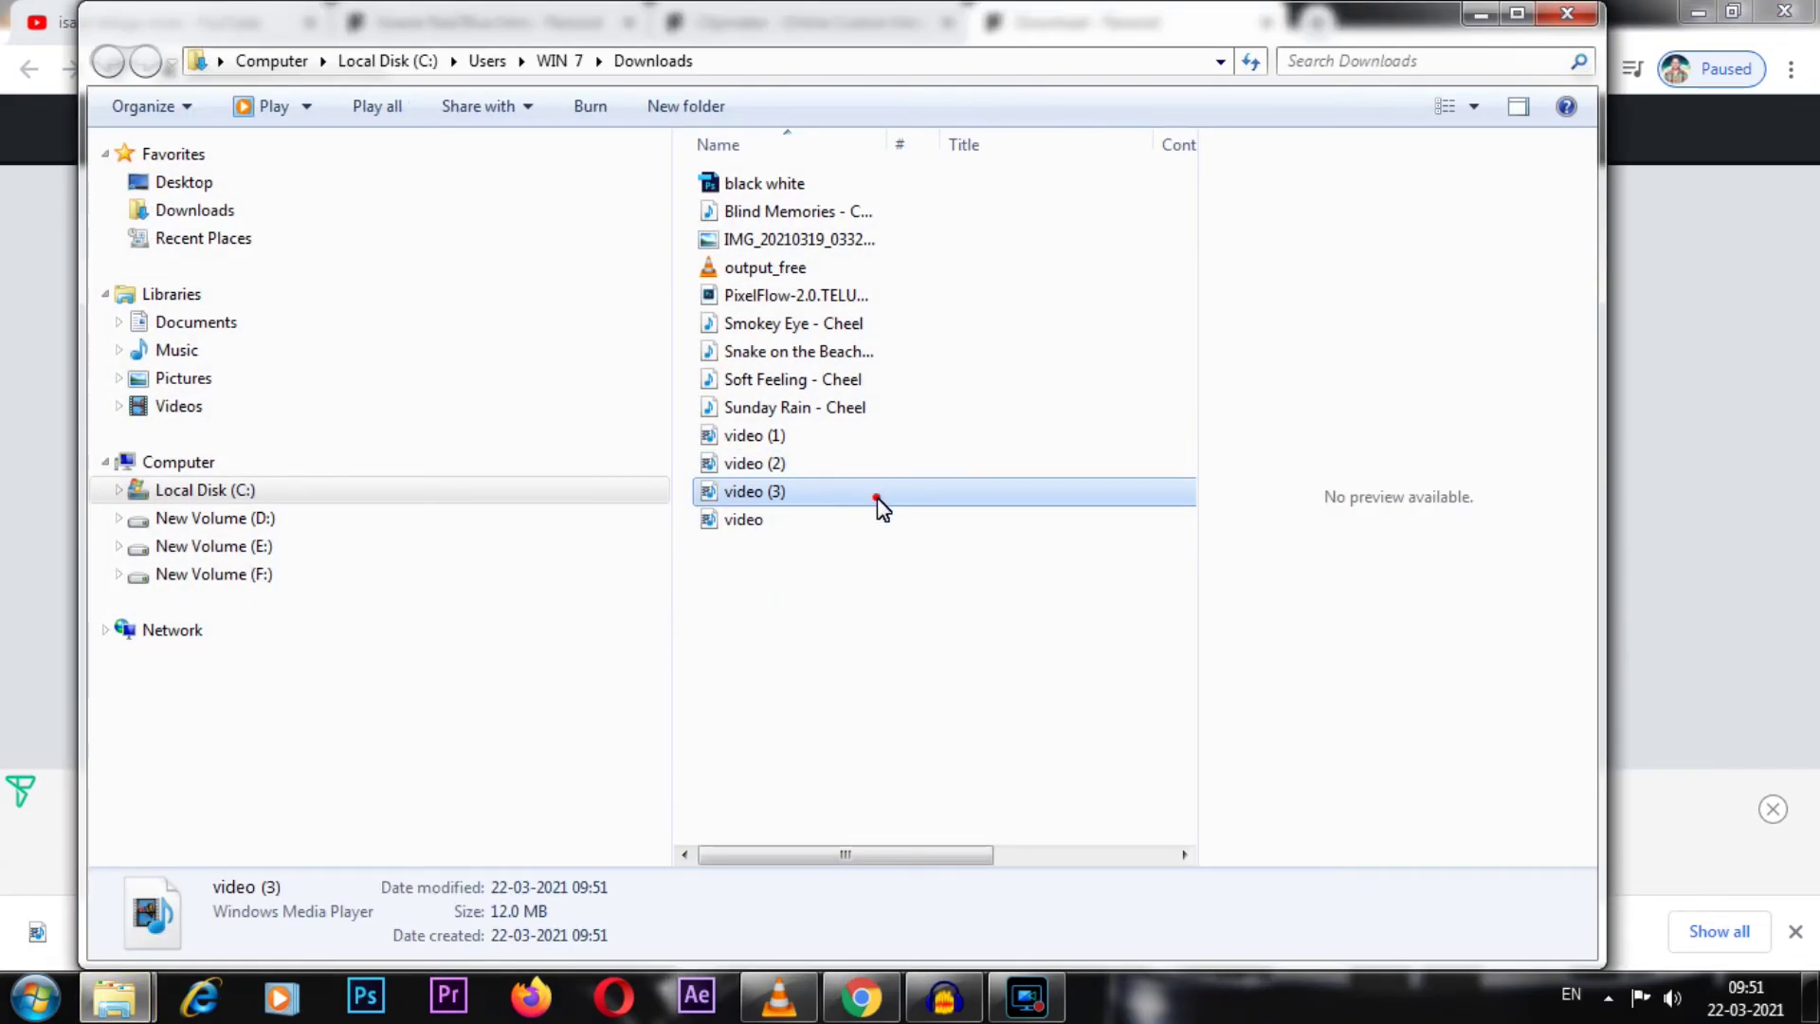
# Play video (3) from the Downloads folder in VLC media player to review the intro
pyautogui.rightClick(878, 500)
pyautogui.moveTo(1247, 519)
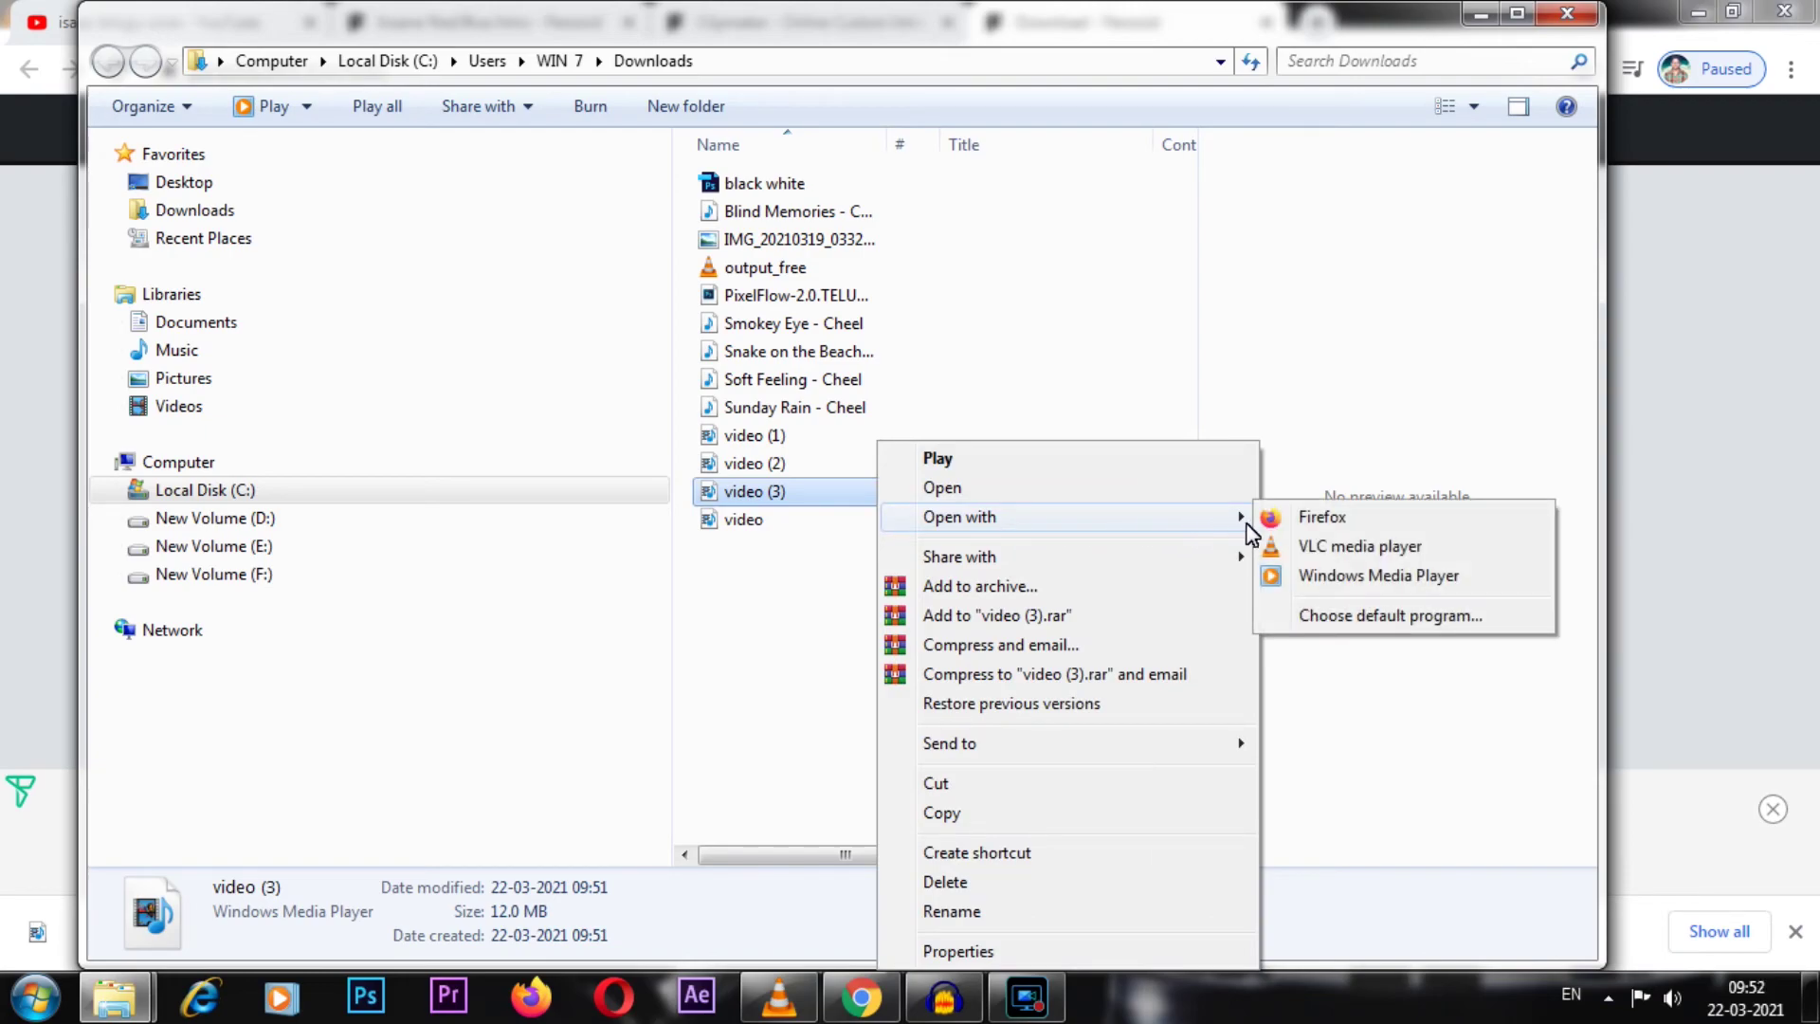
pyautogui.click(1331, 550)
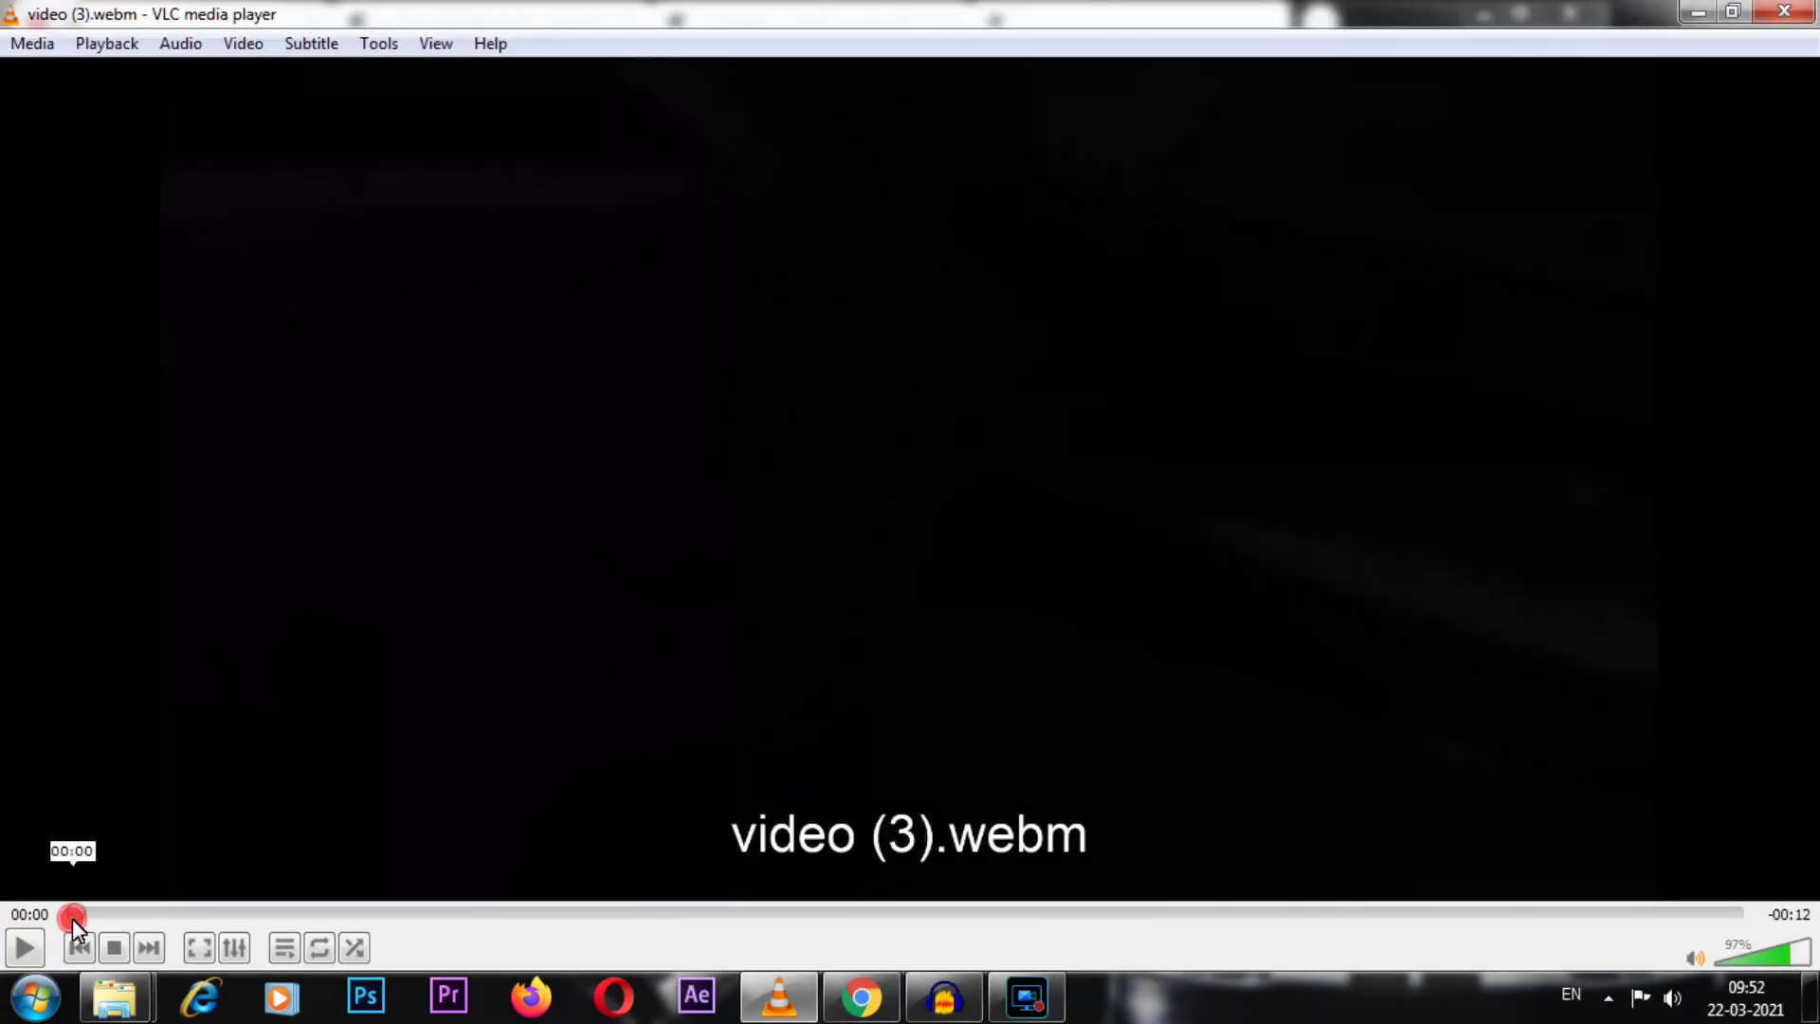
pyautogui.click(26, 948)
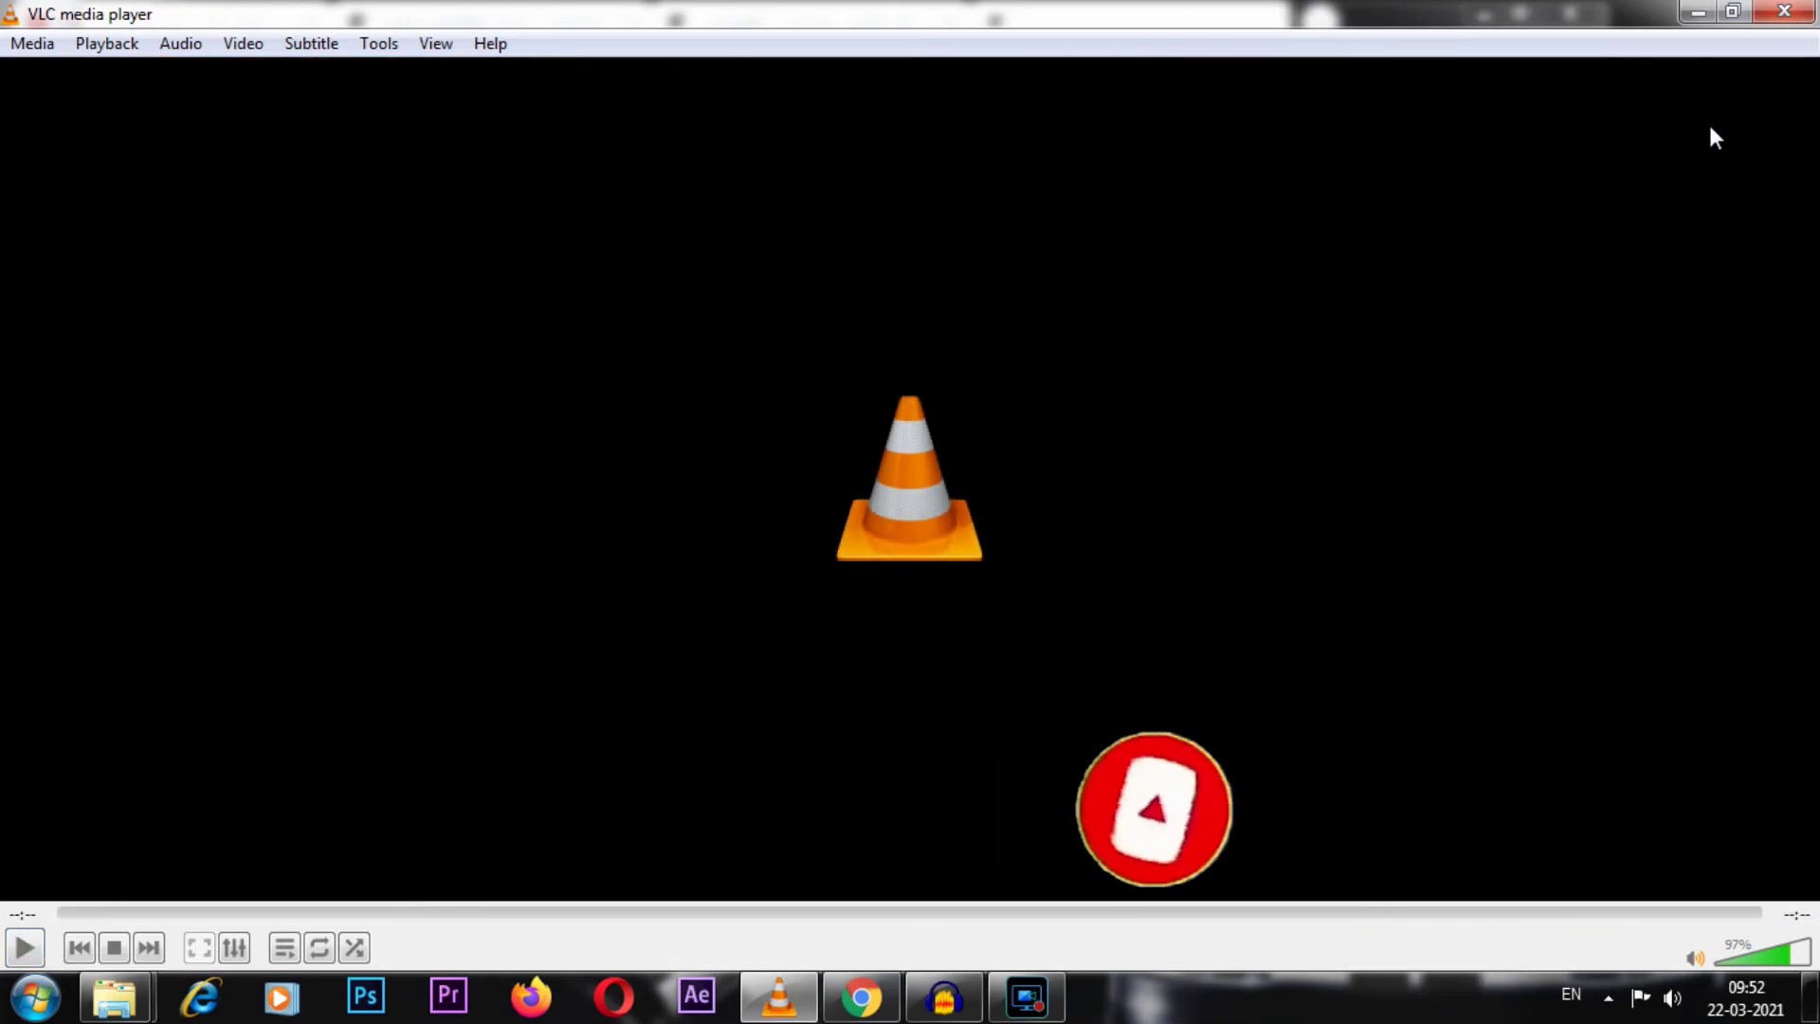
# Switch back to Chrome and open the full creations gallery from the Panzoid home page
pyautogui.hotkey('alt', 'Tab')
pyautogui.click(239, 129)
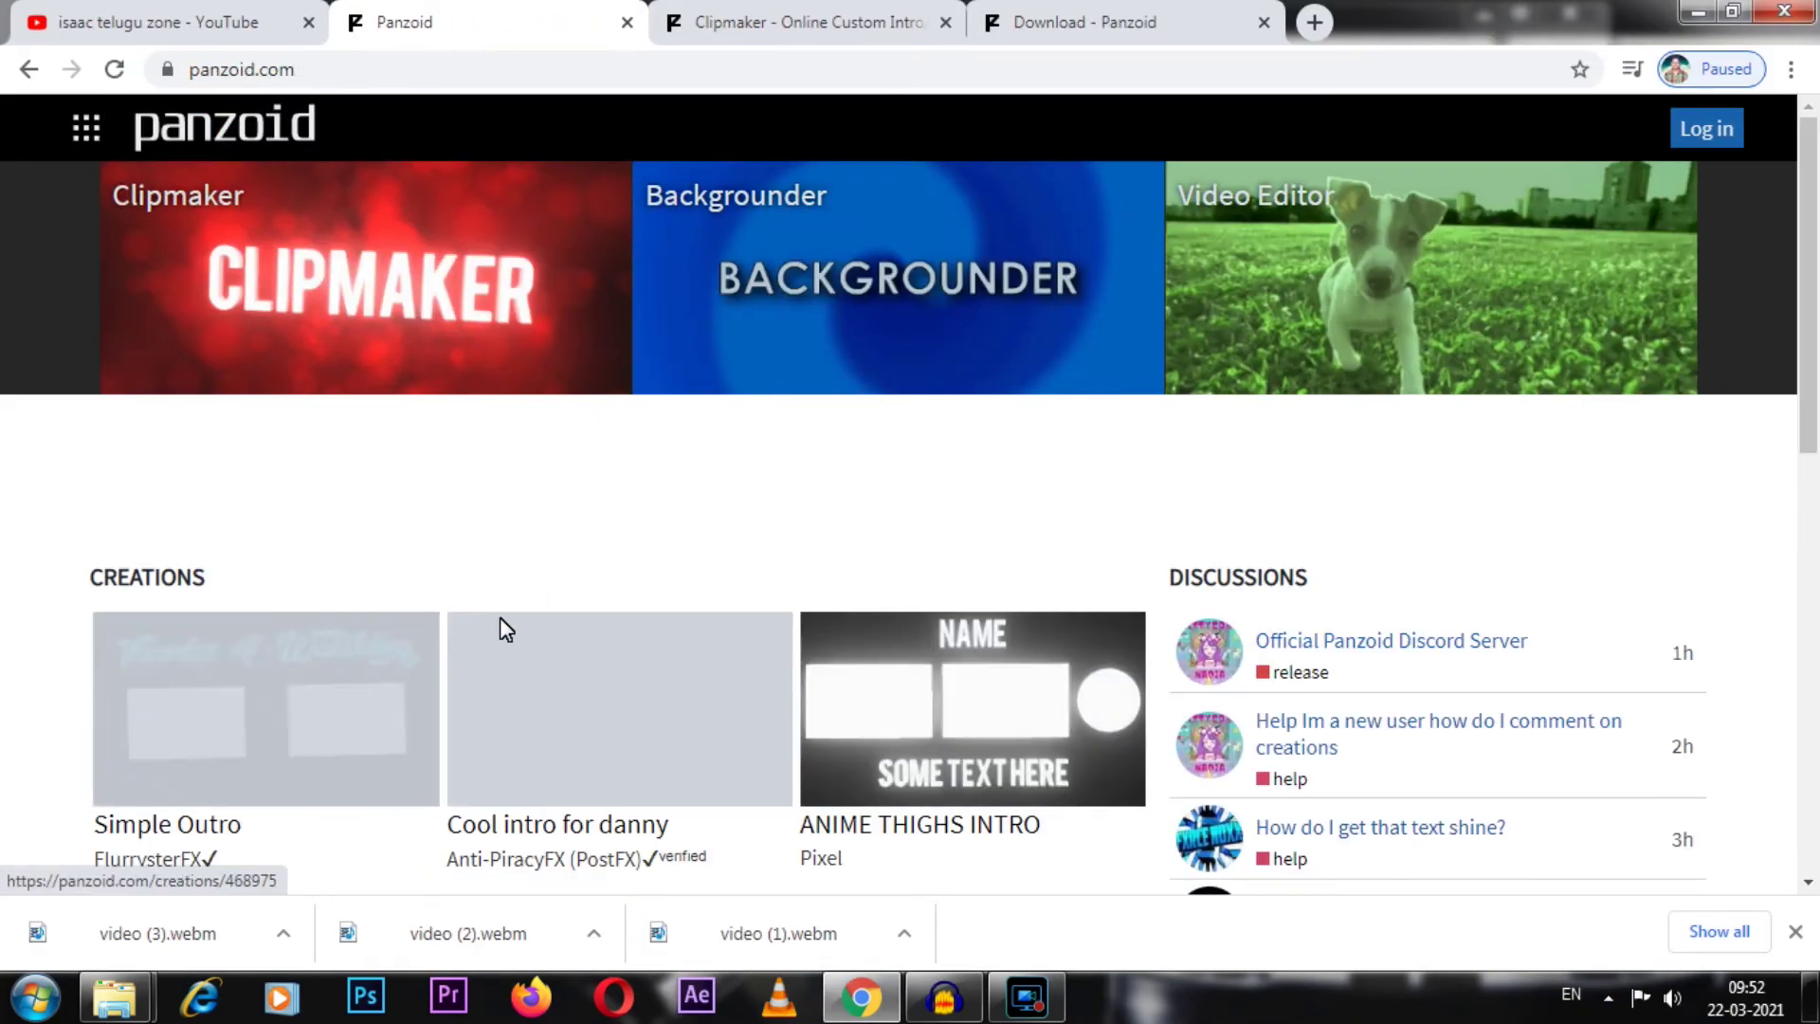
pyautogui.scroll(-10, 504, 628)
pyautogui.scroll(3, 503, 622)
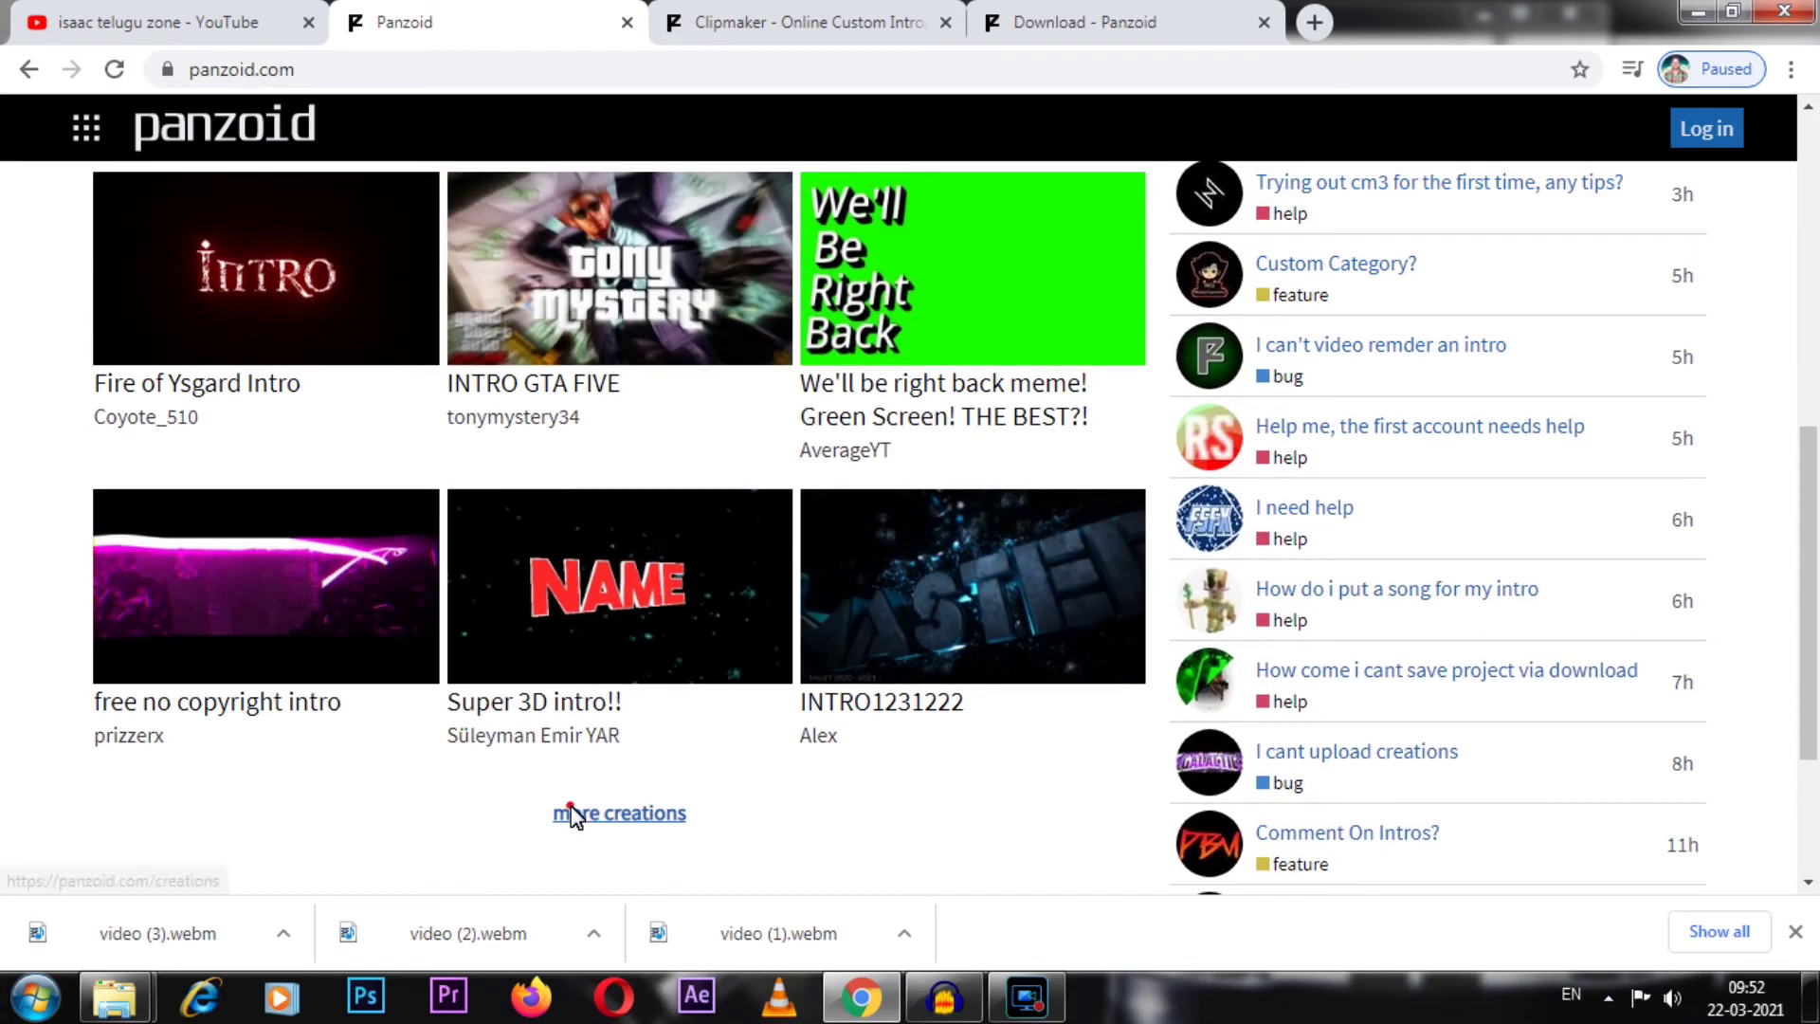
pyautogui.click(572, 815)
# Look through the other intro templates in the Panzoid creations gallery
pyautogui.scroll(-5, 565, 788)
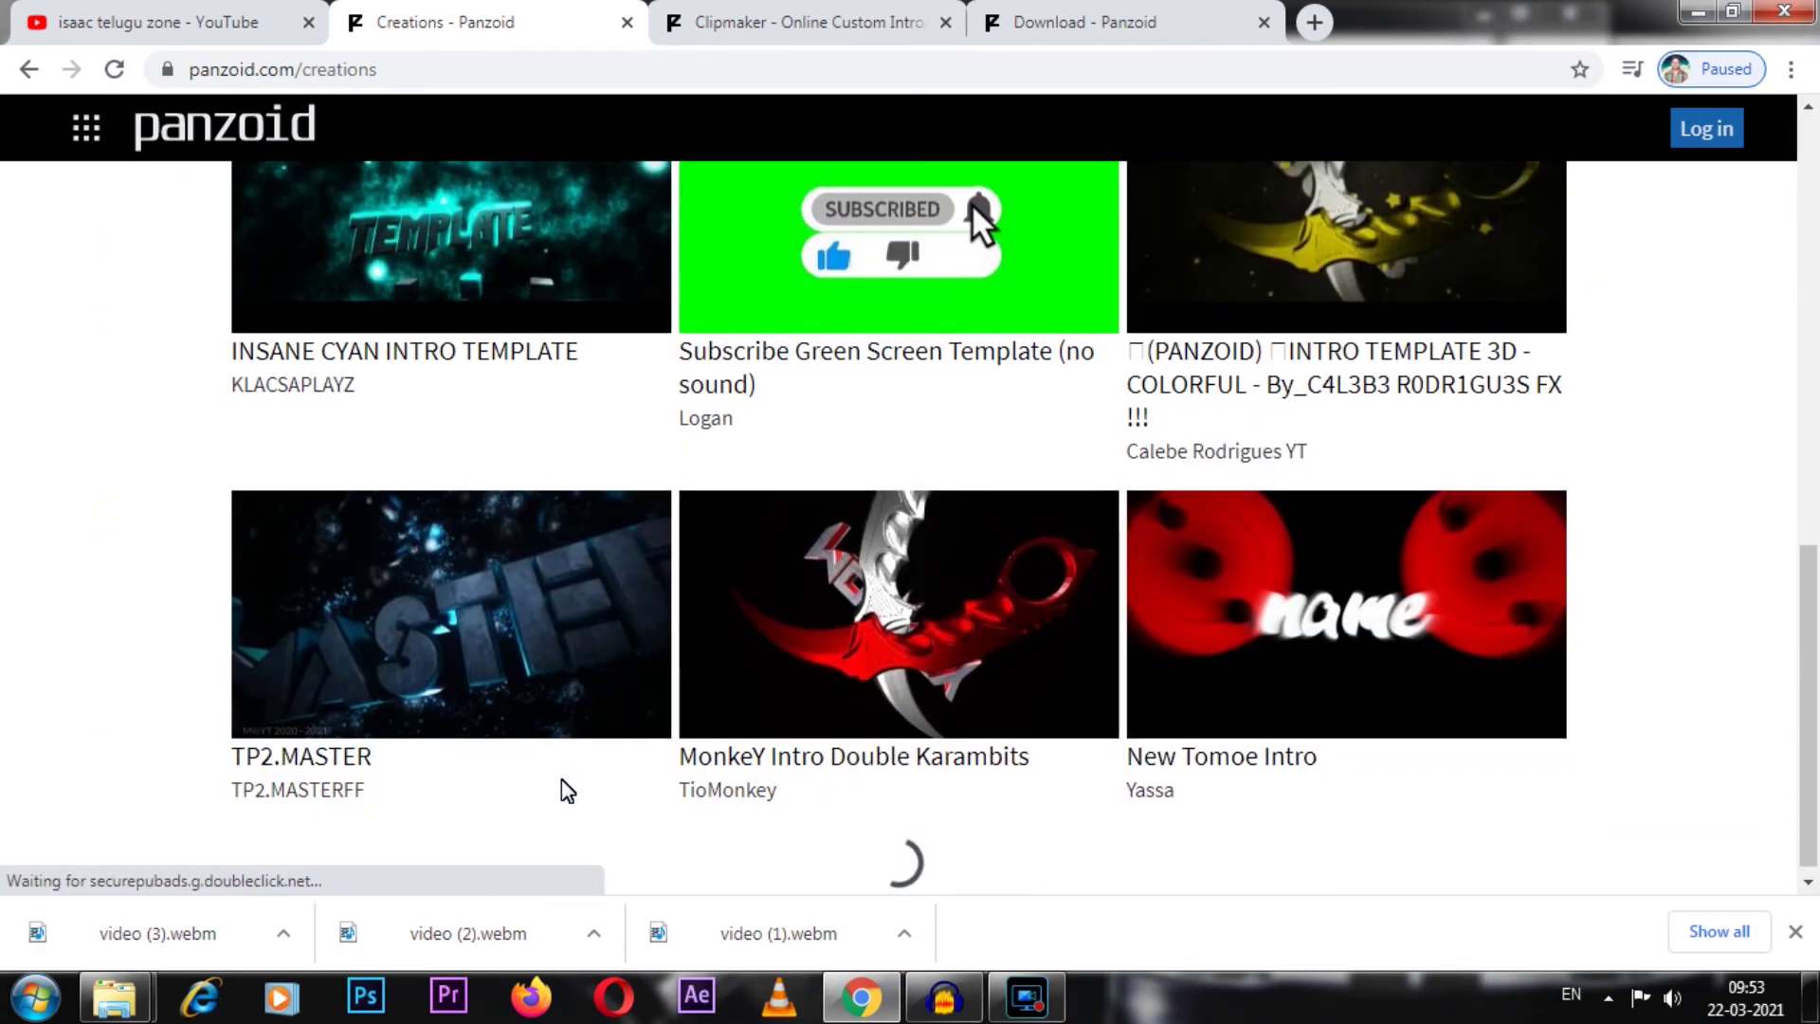
pyautogui.scroll(-15, 566, 790)
pyautogui.scroll(-15, 560, 779)
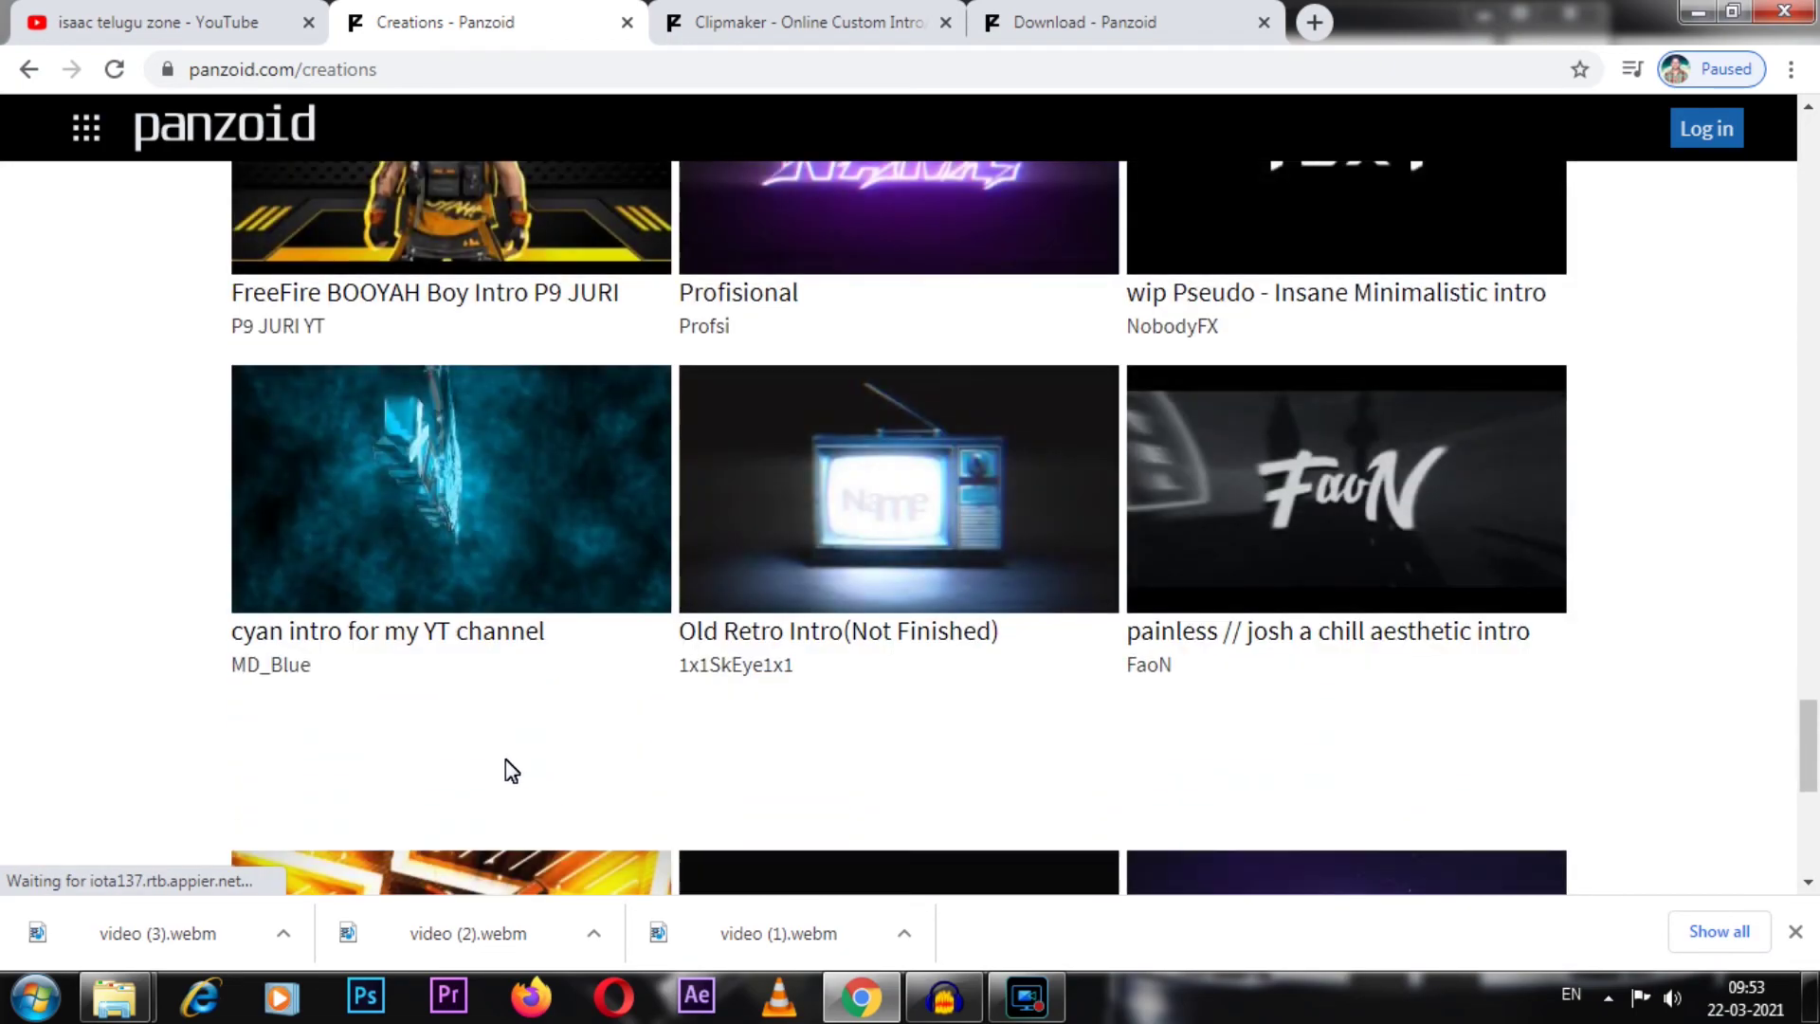
pyautogui.scroll(-10, 512, 770)
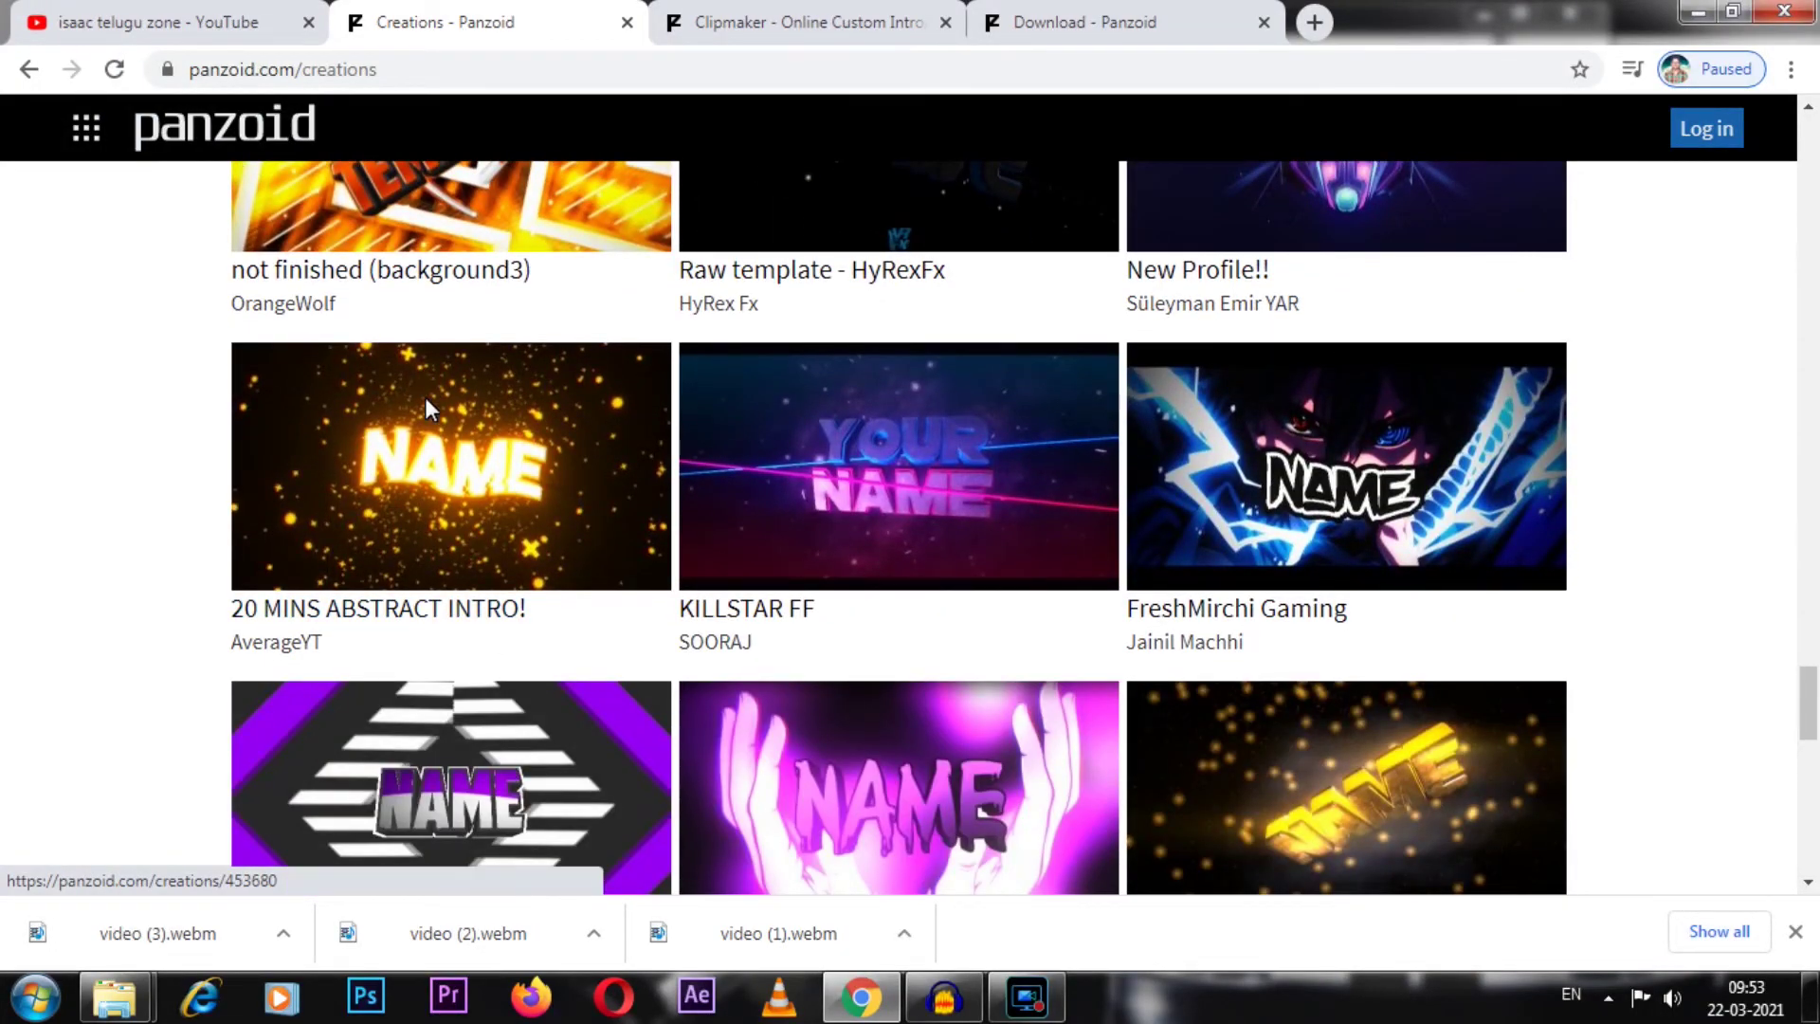
pyautogui.scroll(-10, 1077, 610)
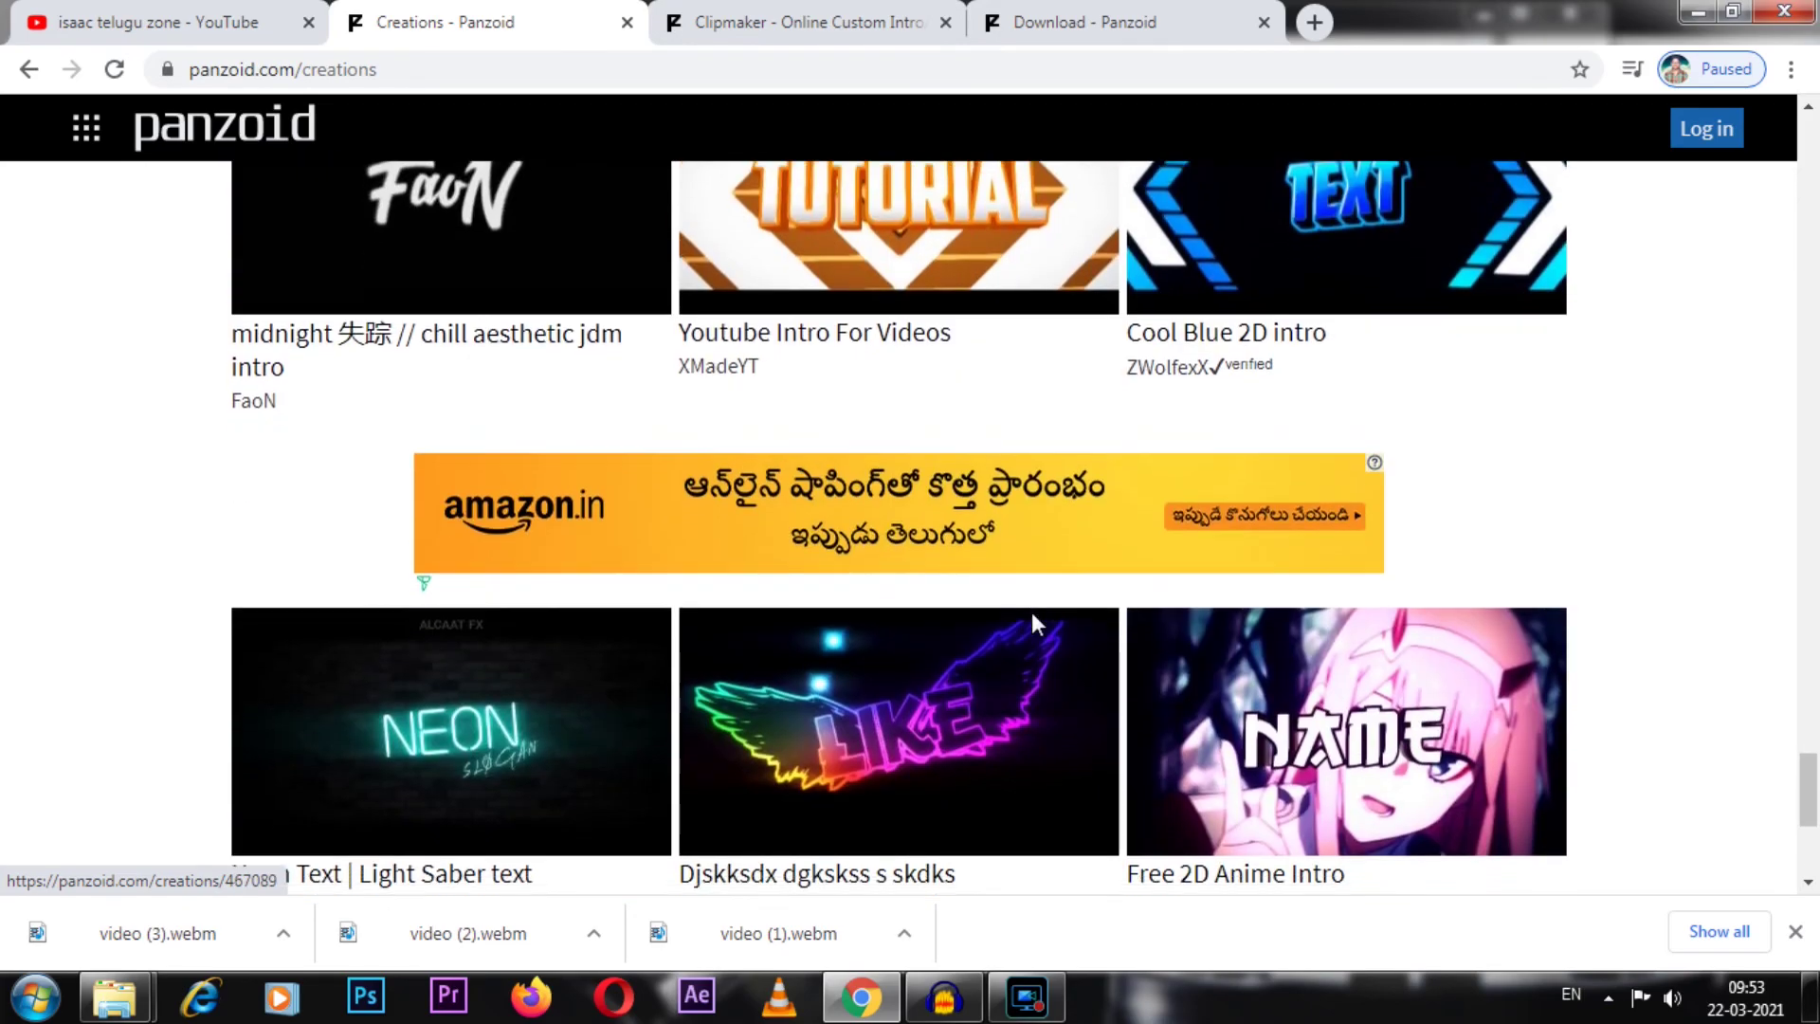
pyautogui.scroll(-1, 990, 616)
pyautogui.scroll(3, 988, 616)
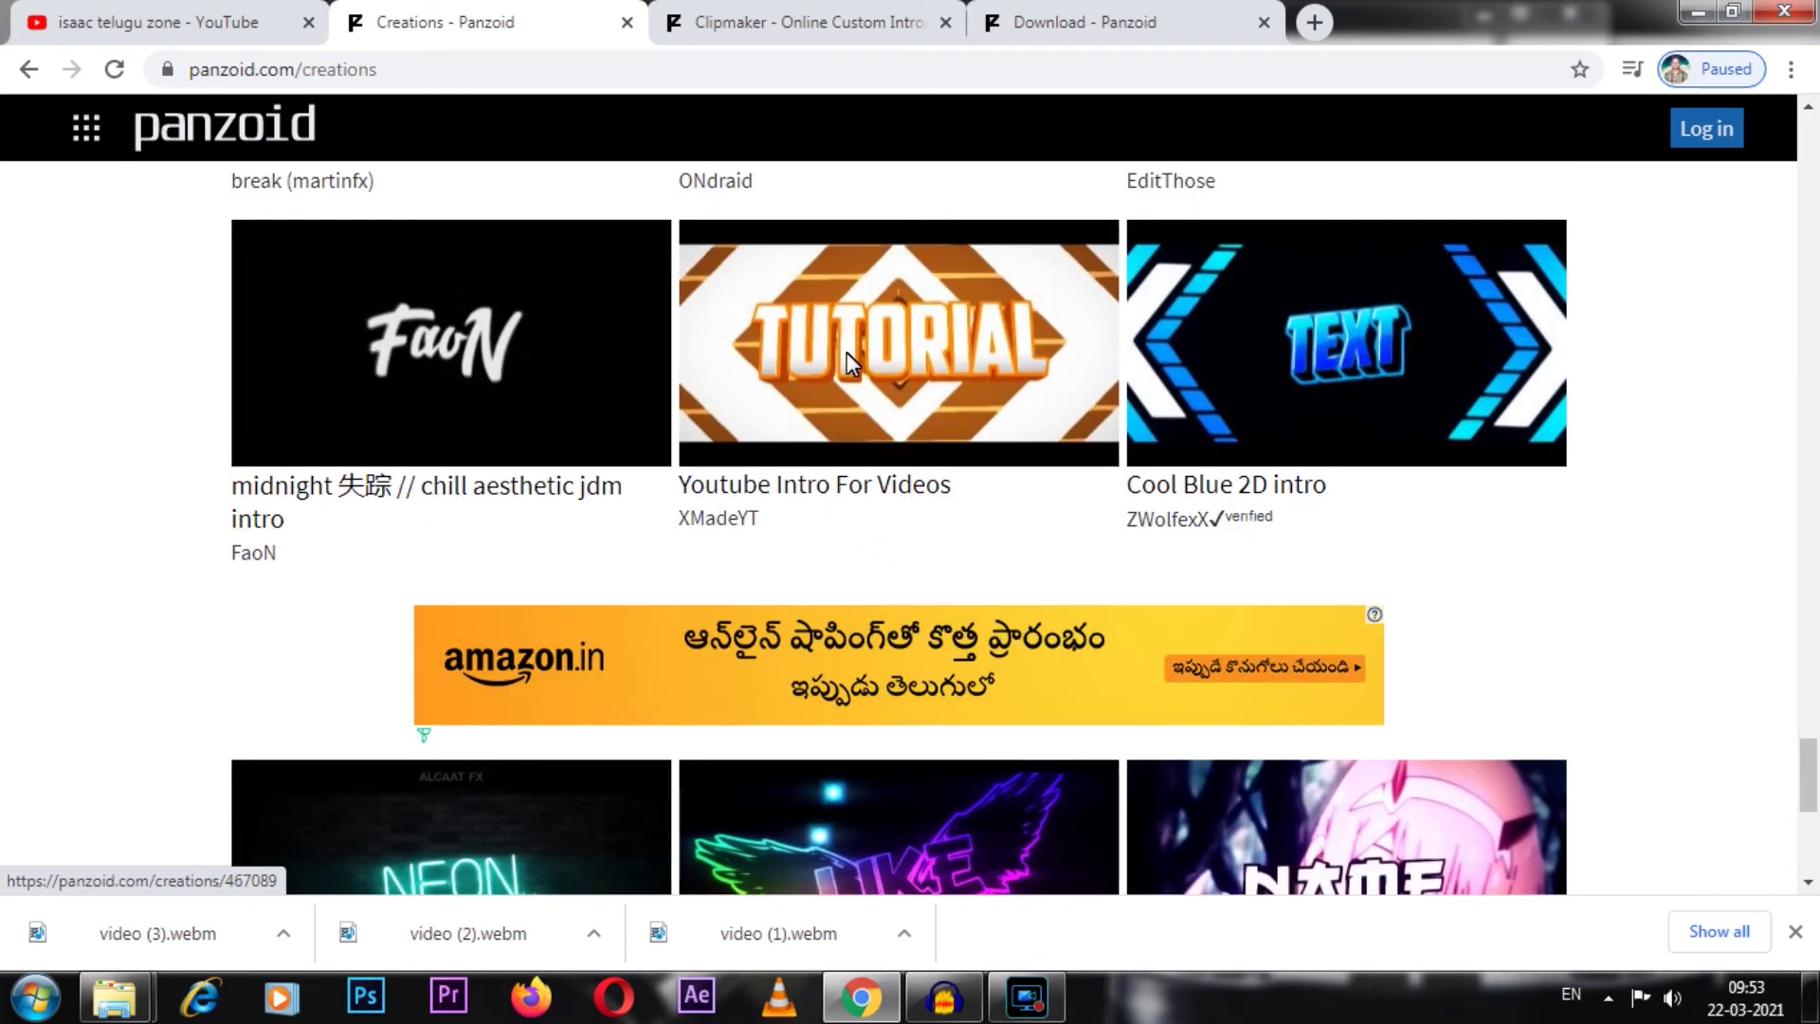
pyautogui.scroll(-6, 989, 541)
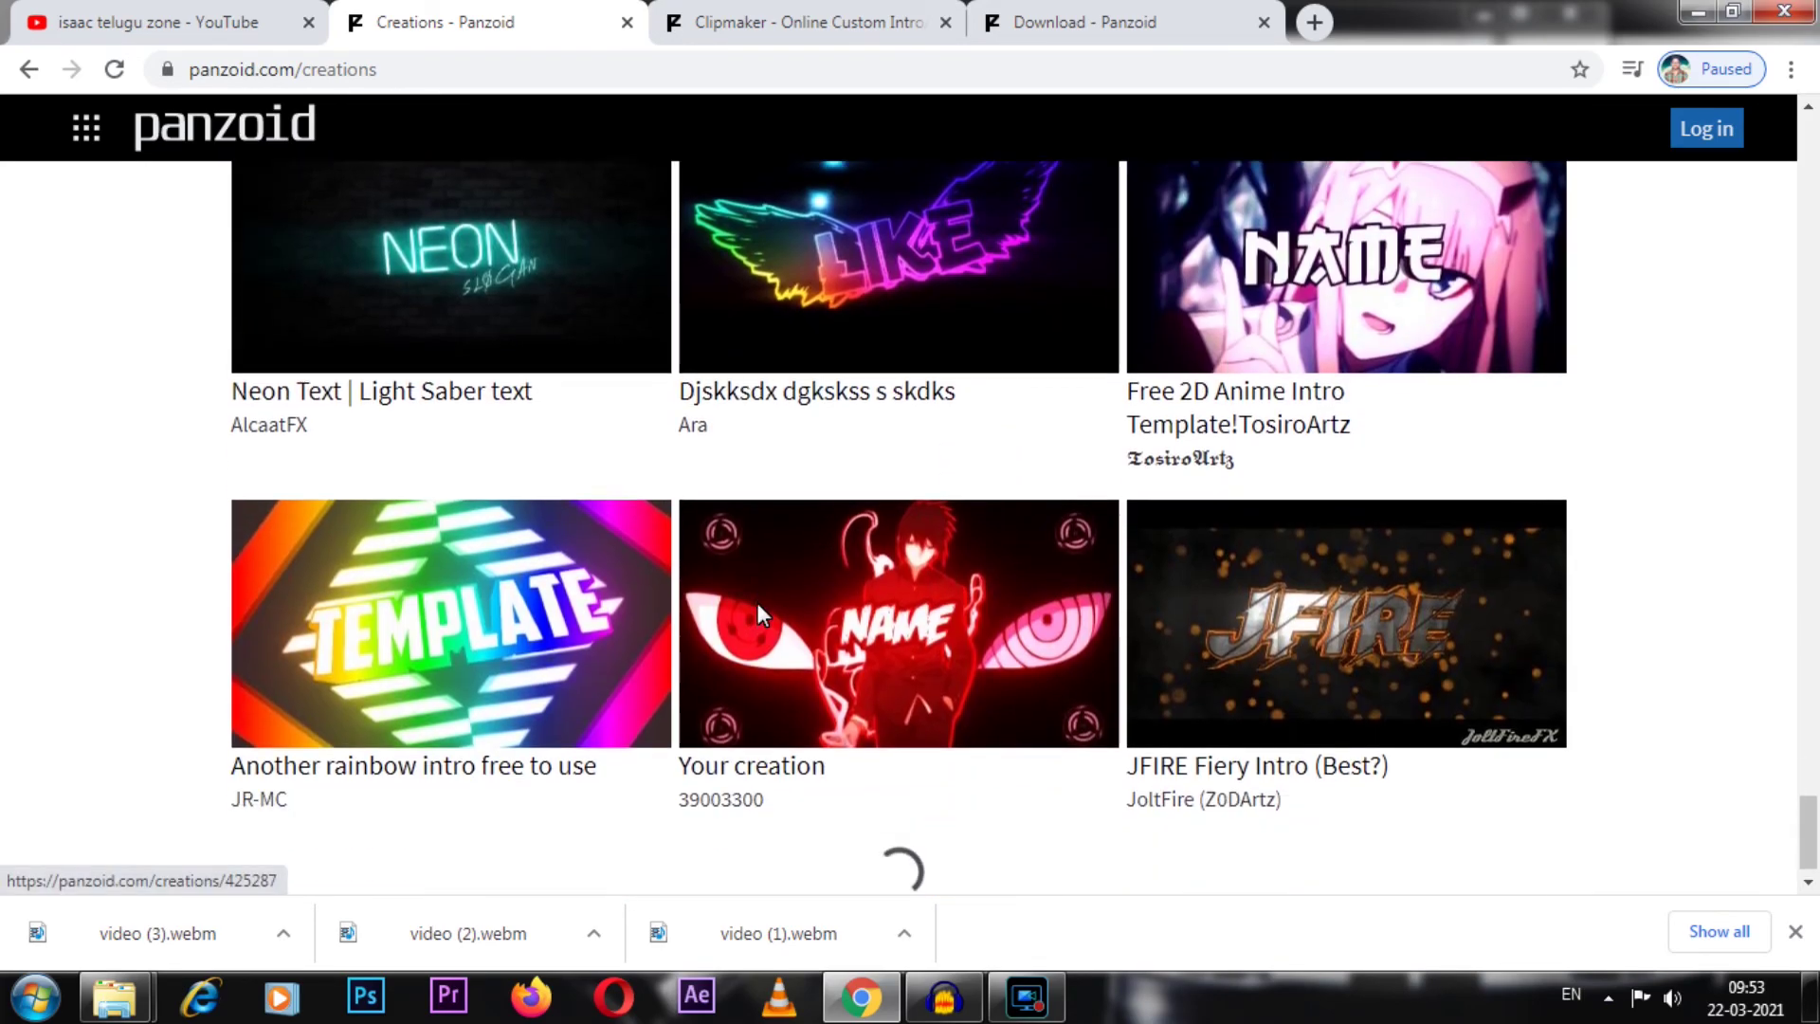
pyautogui.scroll(-1, 576, 642)
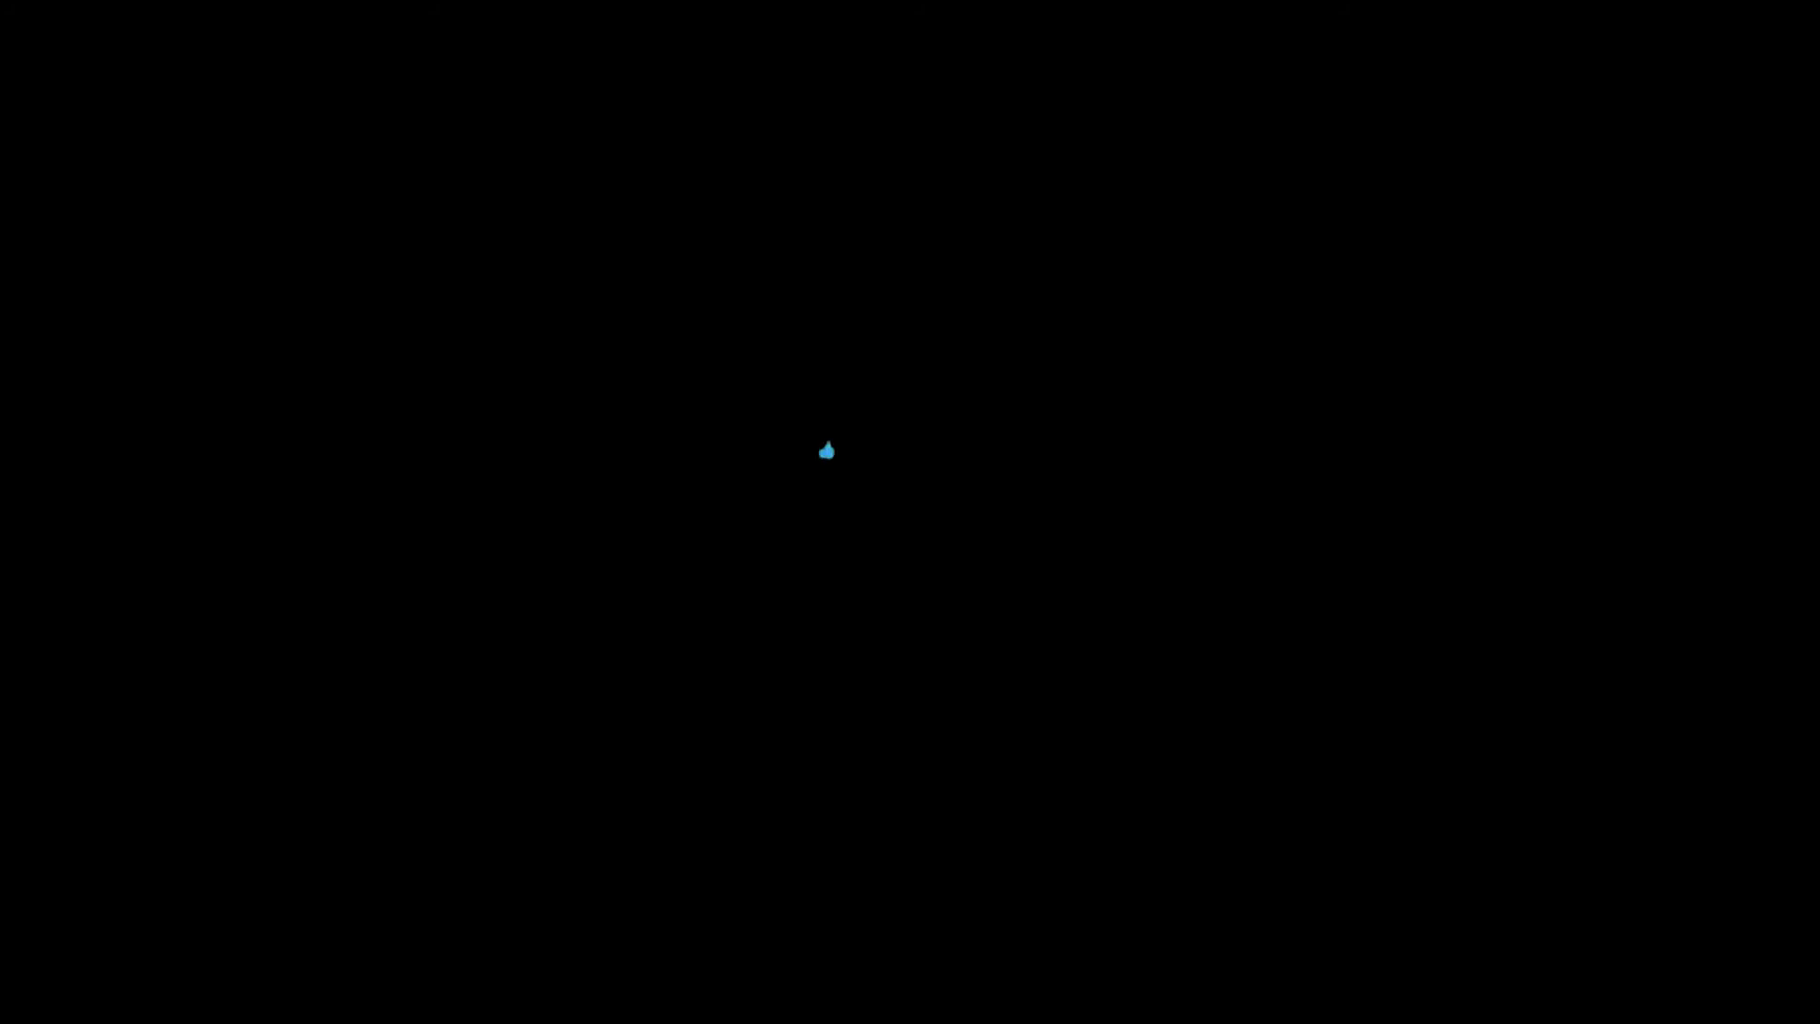